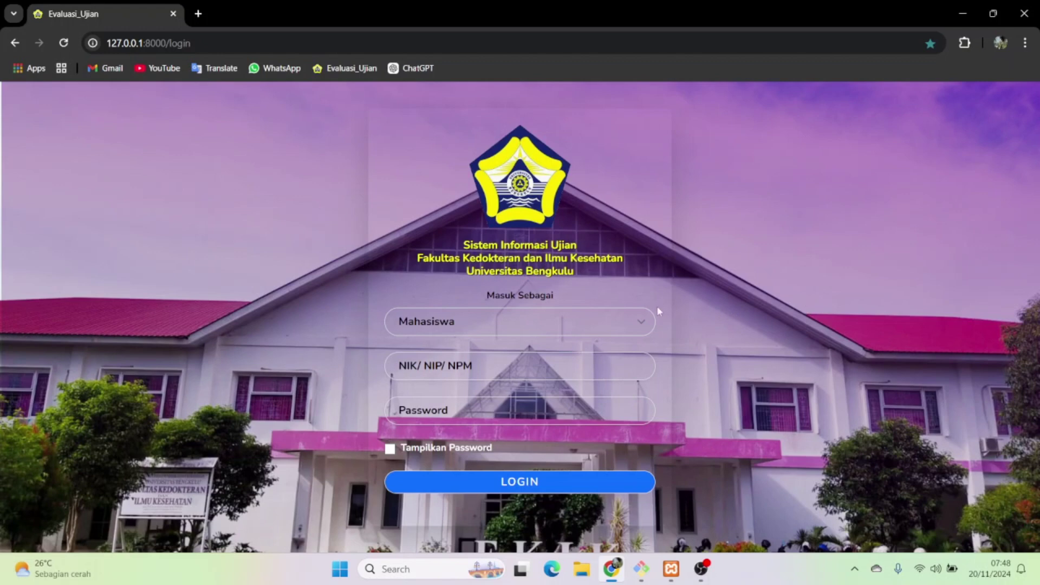
Log in with the Ketua Modul role, entering the account's NIP and password.
{"action": "left_click", "coordinate": [593, 325]}
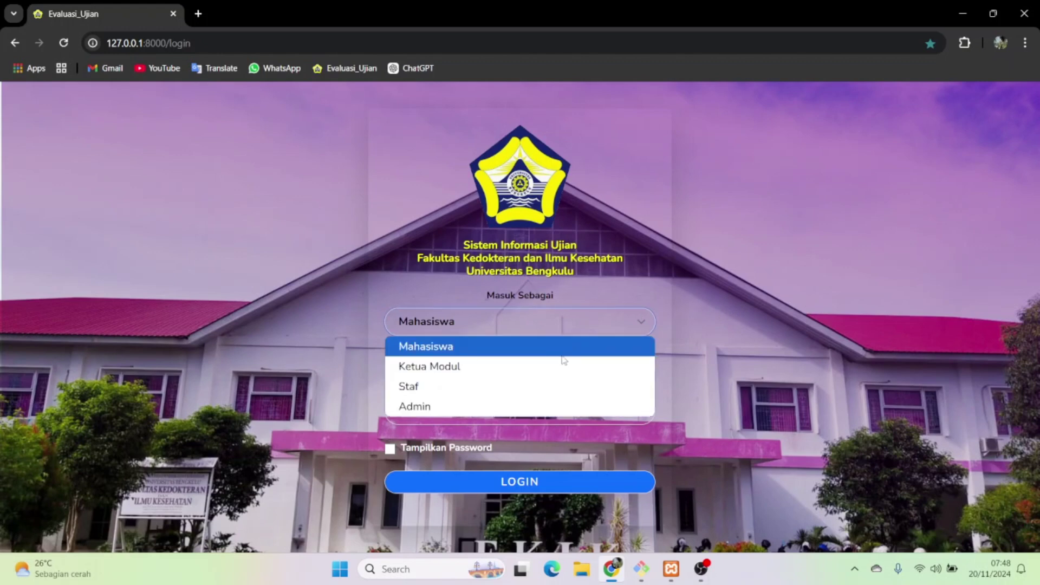
{"action": "left_click", "coordinate": [542, 372]}
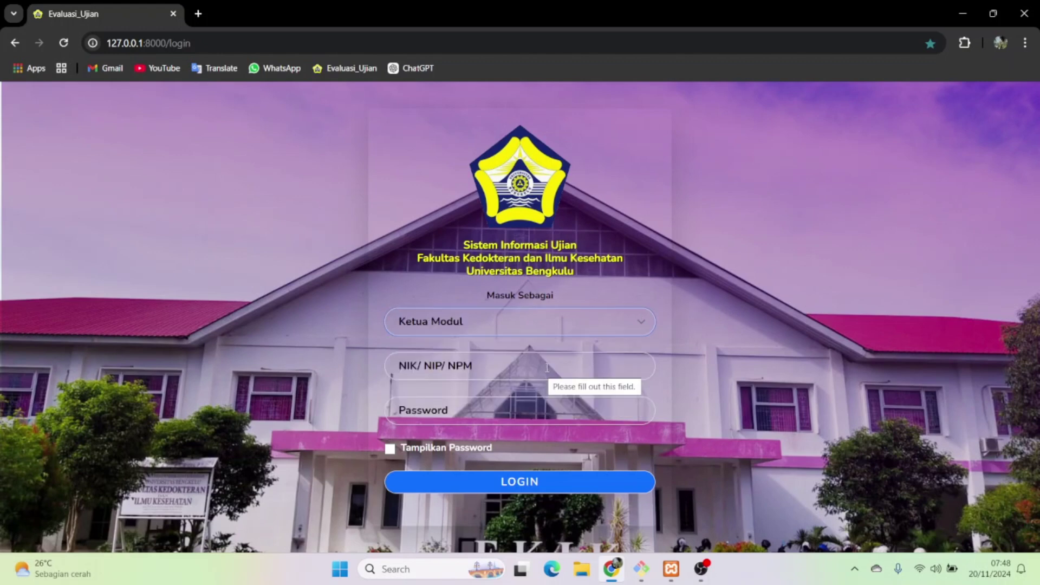
{"action": "left_click", "coordinate": [491, 361]}
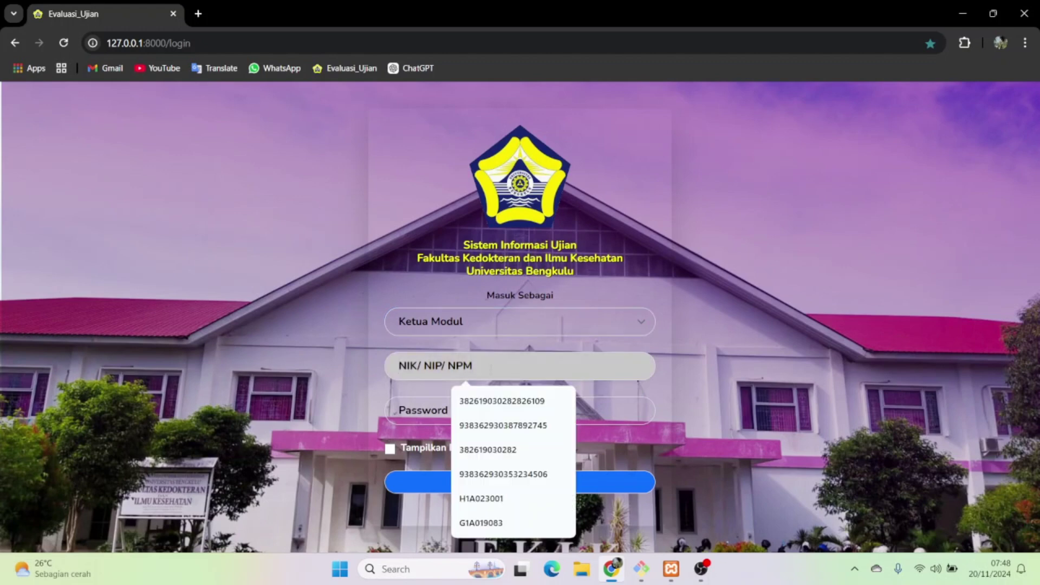
{"action": "key", "text": "ctrl+v"}
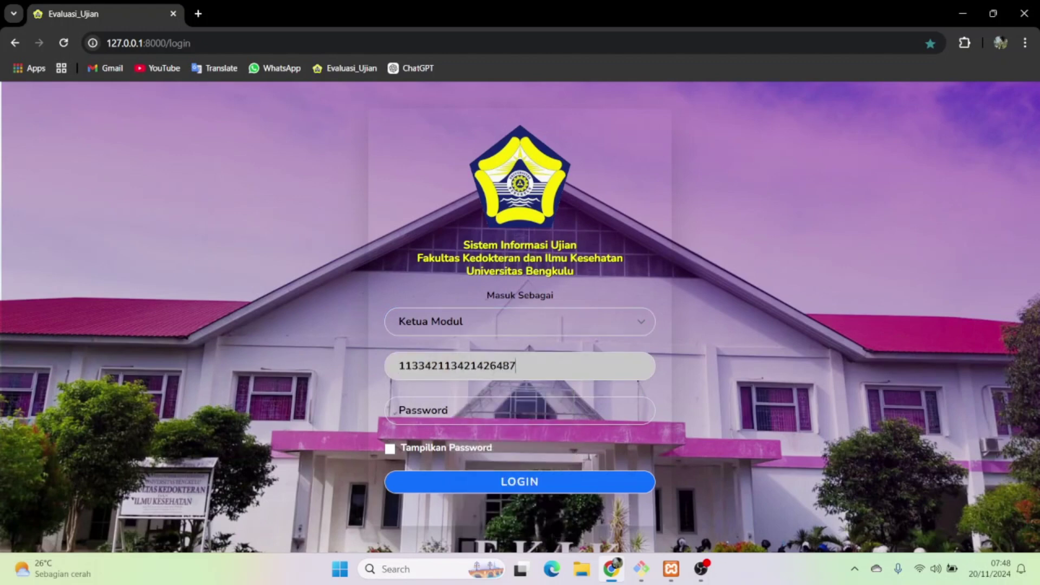
{"action": "left_click", "coordinate": [460, 410]}
{"action": "type", "text": "••"}
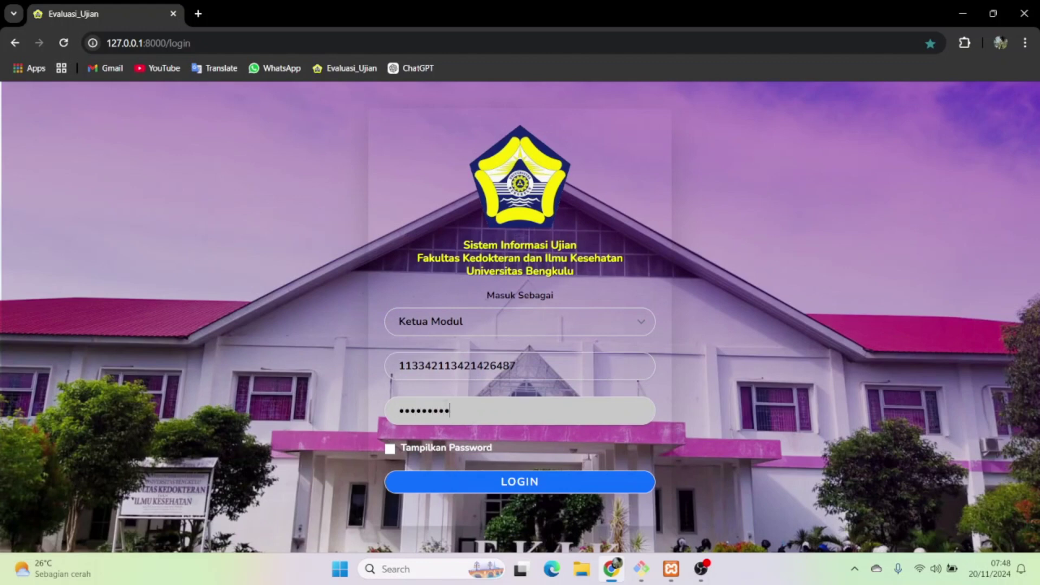
{"action": "type", "text": "••••••••"}
{"action": "key", "text": "Return"}
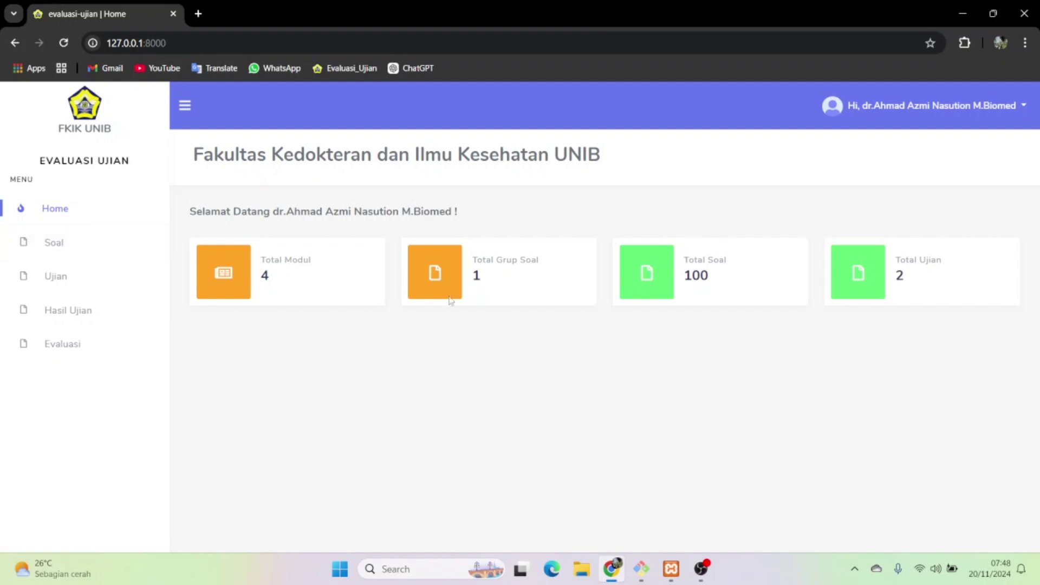
Open the account's profile for editing and replace the last two characters of the username with 99.
{"action": "left_click", "coordinate": [915, 110]}
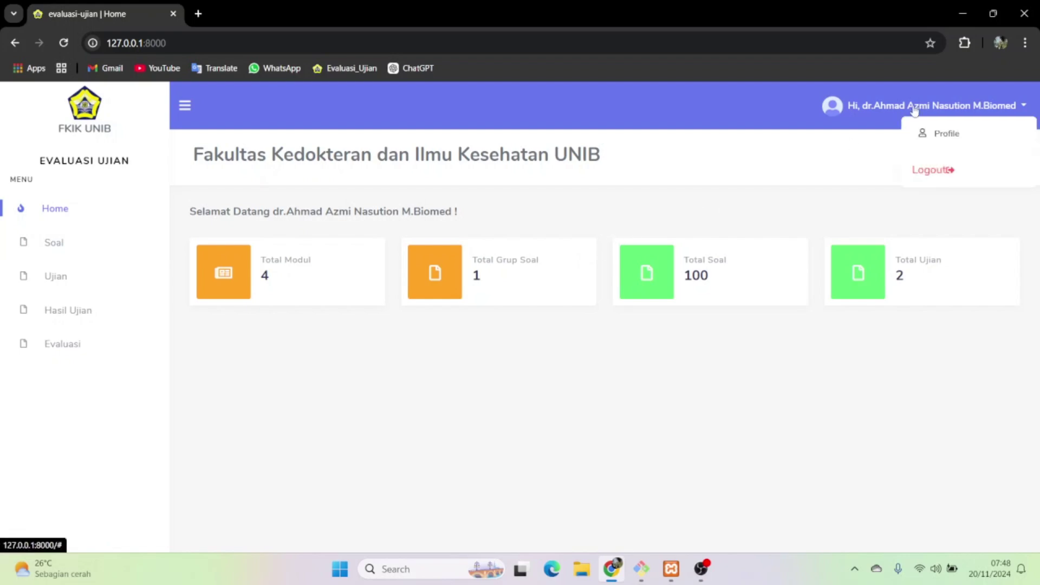
{"action": "left_click", "coordinate": [939, 146]}
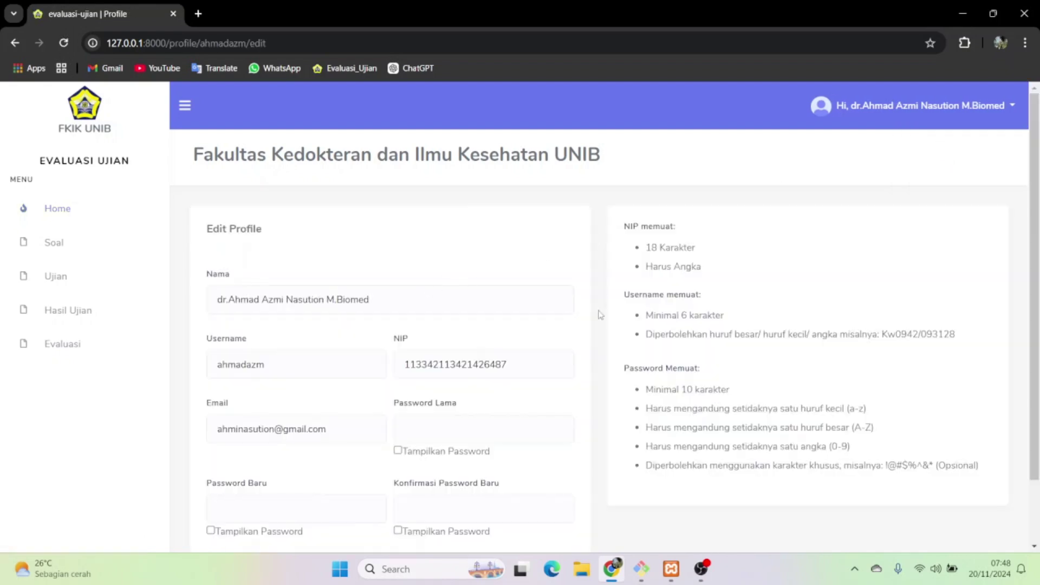
{"action": "left_click", "coordinate": [318, 362]}
{"action": "key", "text": "BackSpace"}
{"action": "key", "text": "BackSpace"}
{"action": "type", "text": "99"}
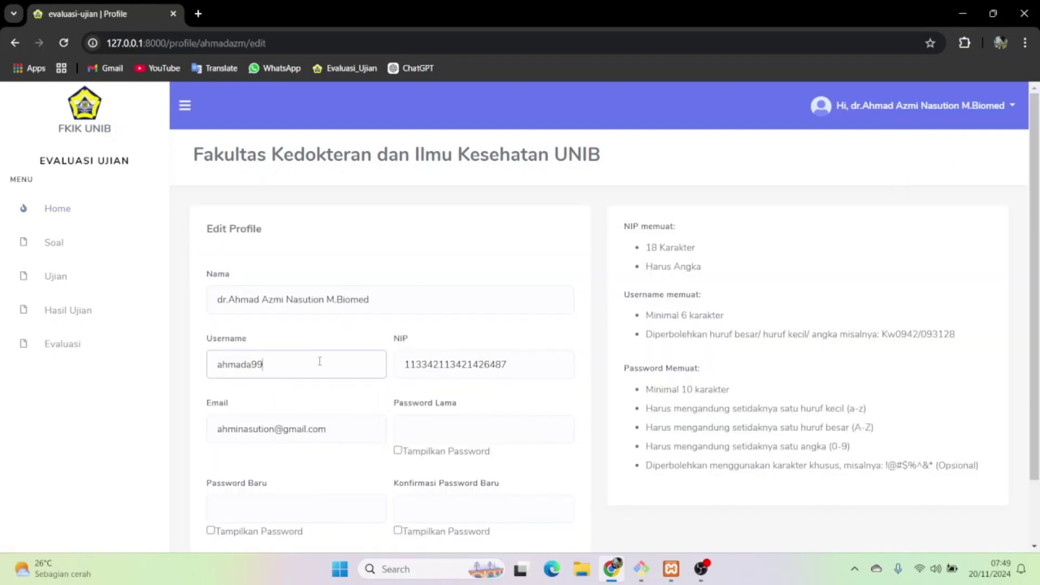
Enter the old password, the new password and its confirmation, and save the profile.
{"action": "left_click", "coordinate": [452, 425]}
{"action": "type", "text": "**********"}
{"action": "key", "text": "Tab"}
{"action": "type", "text": "*********"}
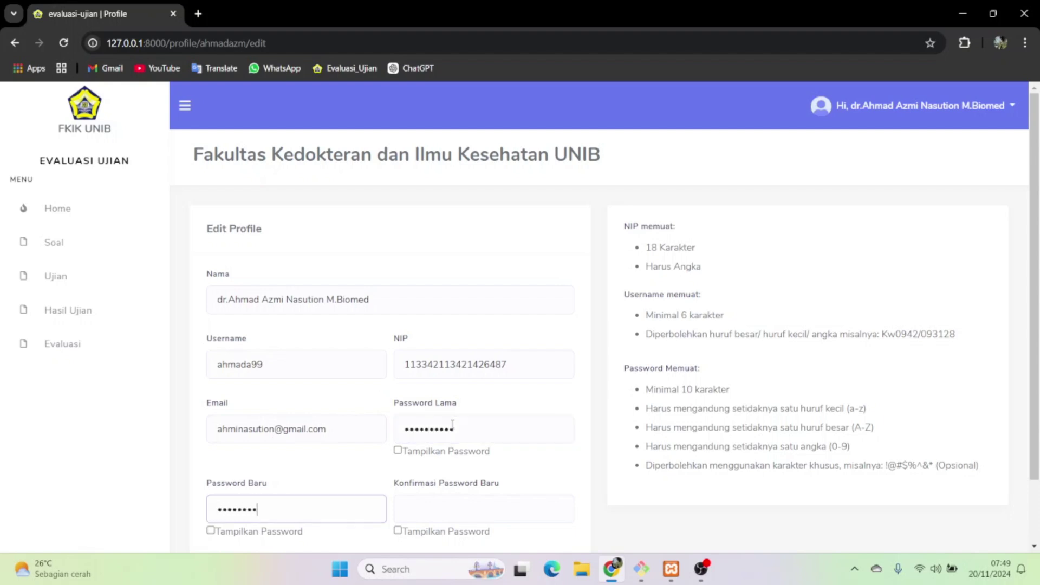
{"action": "type", "text": "**"}
{"action": "key", "text": "Tab"}
{"action": "type", "text": "***********"}
{"action": "key", "text": "Return"}
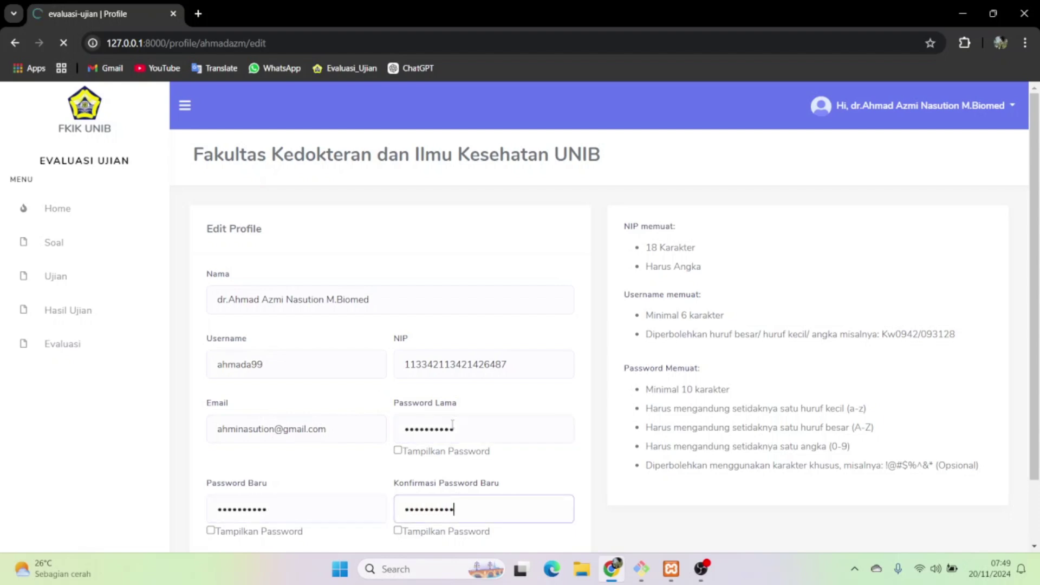
{"action": "left_click", "coordinate": [511, 402]}
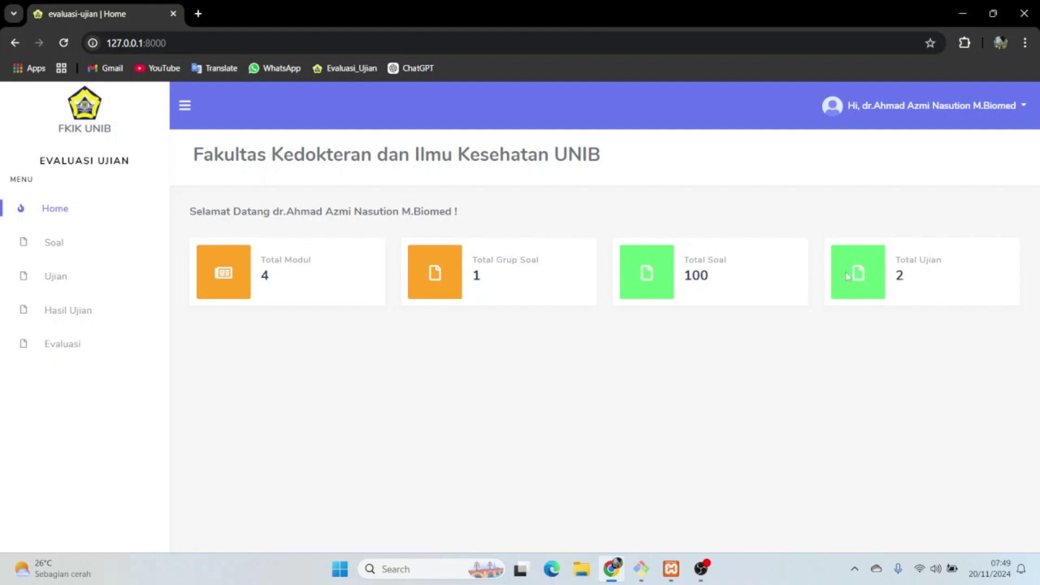
Add a question group named "Grup Soal 3" to the Imunologi module's question data, with its slug filled in automatically.
{"action": "left_click", "coordinate": [74, 243]}
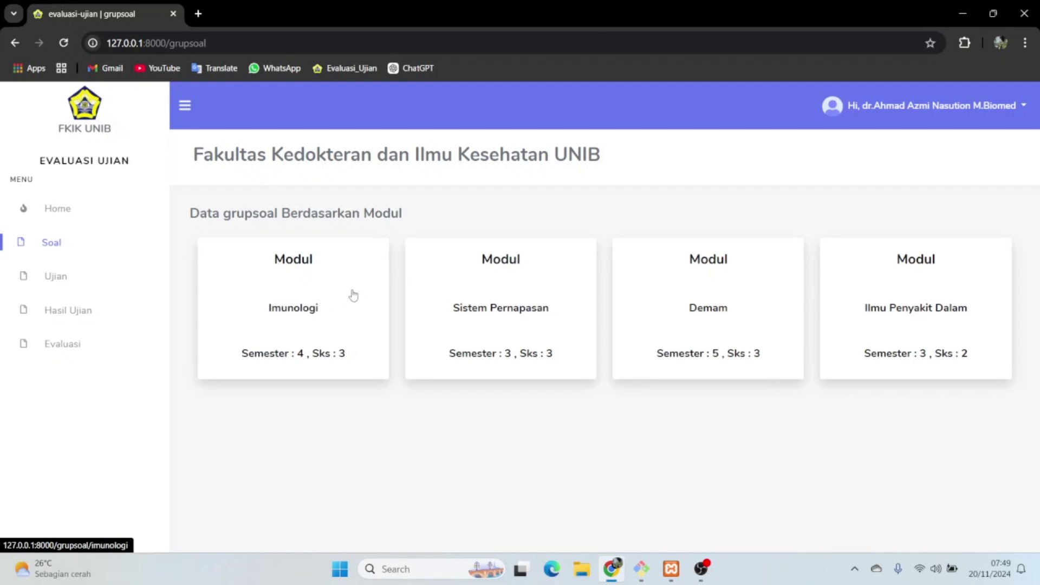
{"action": "left_click", "coordinate": [317, 306]}
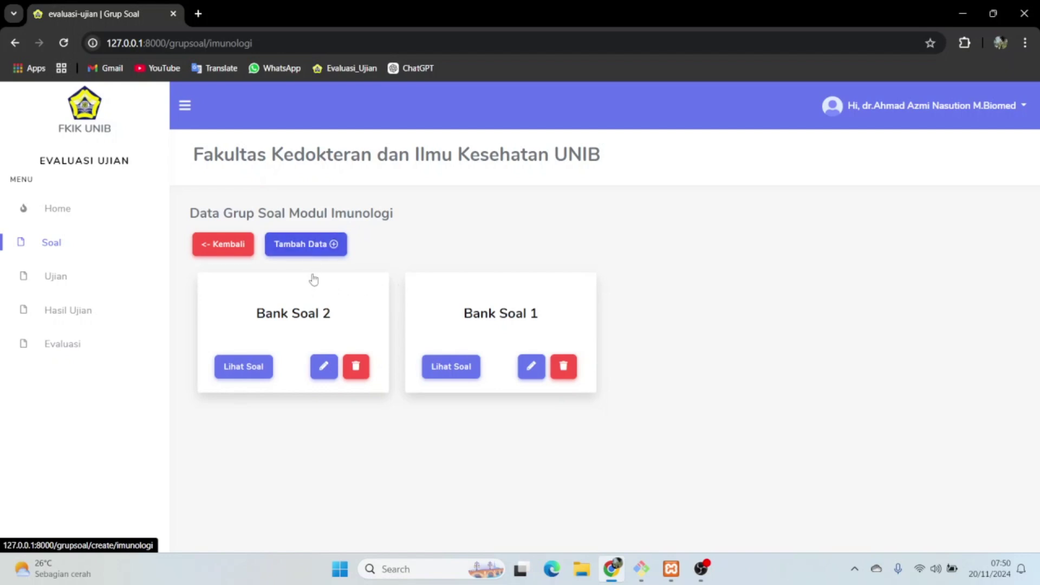
{"action": "left_click", "coordinate": [297, 243]}
{"action": "left_click", "coordinate": [303, 305]}
{"action": "type", "text": "Grup Soal 3"}
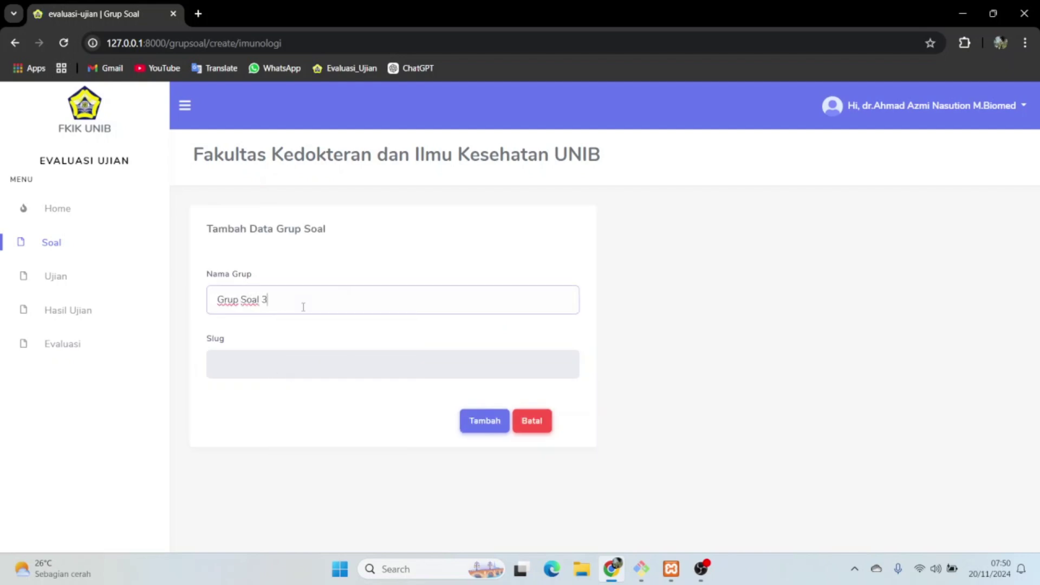
{"action": "left_click", "coordinate": [303, 340]}
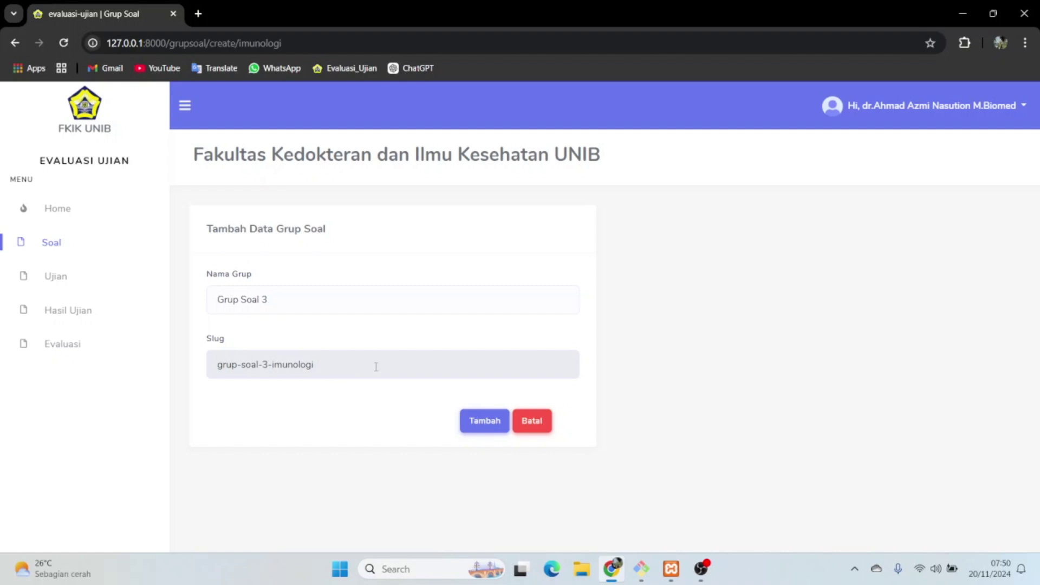
{"action": "left_click", "coordinate": [399, 356]}
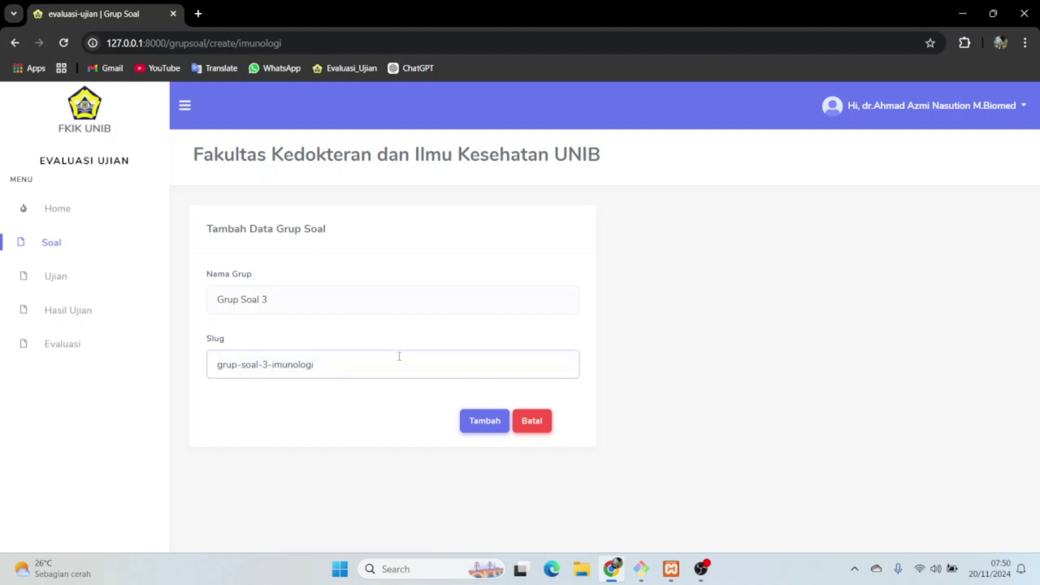
{"action": "left_click", "coordinate": [367, 390]}
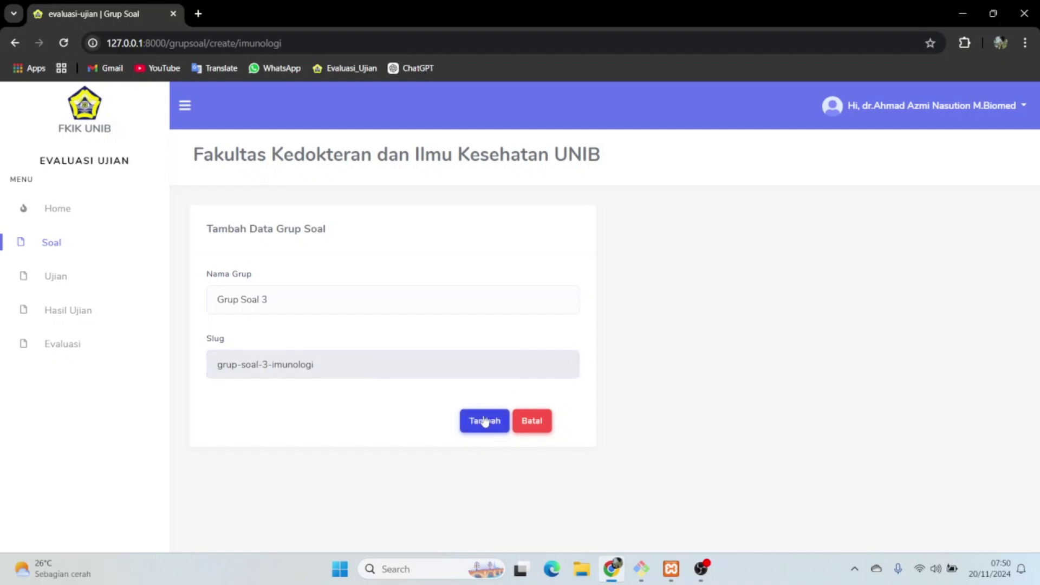
{"action": "left_click", "coordinate": [464, 423]}
{"action": "left_click", "coordinate": [516, 401]}
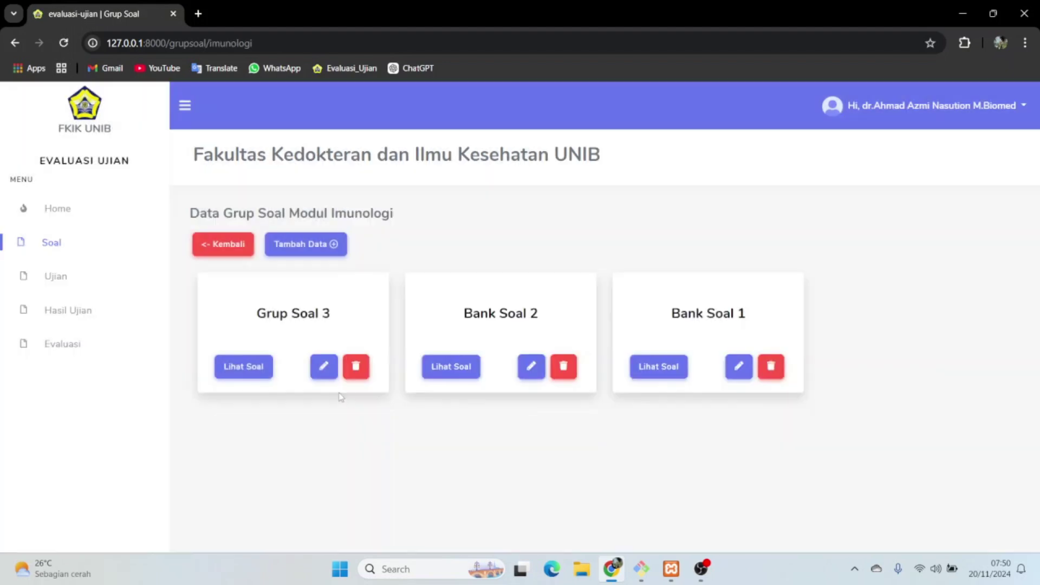
Rename the question group Grup Soal 3 to "Bank Soal 3".
{"action": "left_click", "coordinate": [323, 367]}
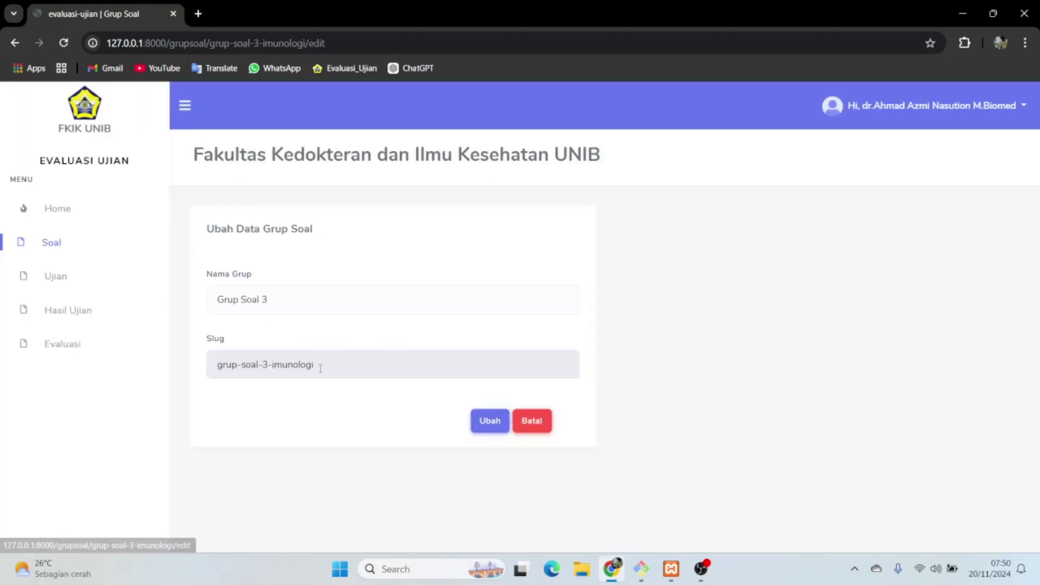
{"action": "double_click", "coordinate": [233, 299]}
{"action": "type", "text": "Bank"}
{"action": "left_click", "coordinate": [246, 328]}
{"action": "left_click", "coordinate": [489, 421]}
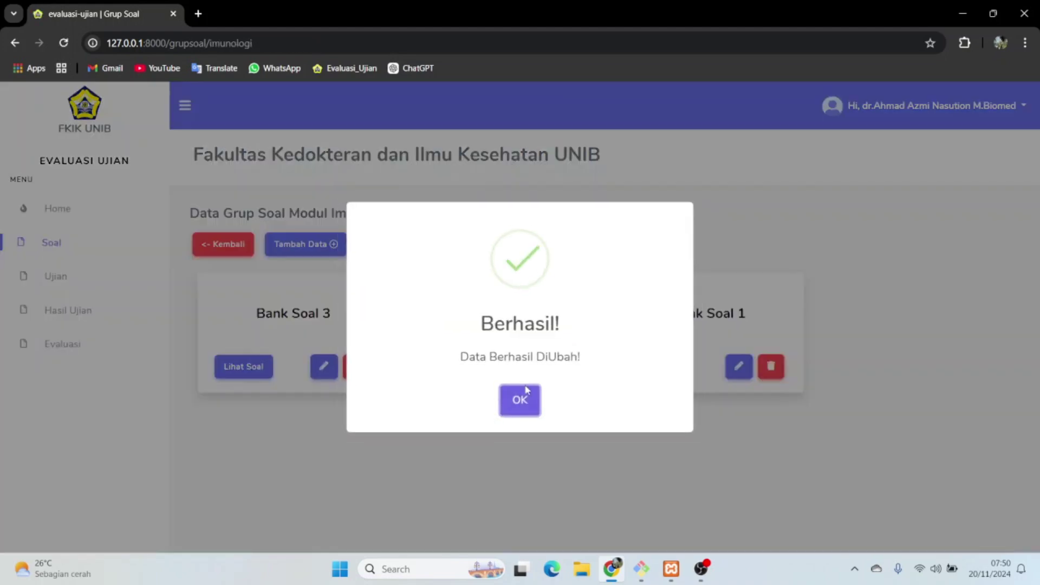
{"action": "left_click", "coordinate": [504, 401]}
Delete the Bank Soal 3 question group from the Imunologi module.
{"action": "left_click", "coordinate": [355, 366]}
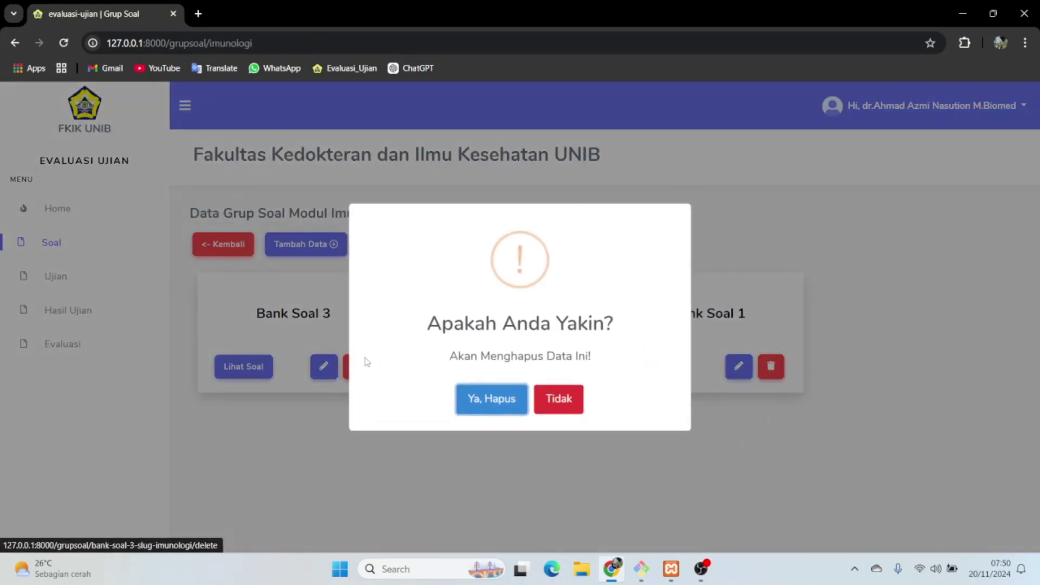
{"action": "left_click", "coordinate": [501, 402]}
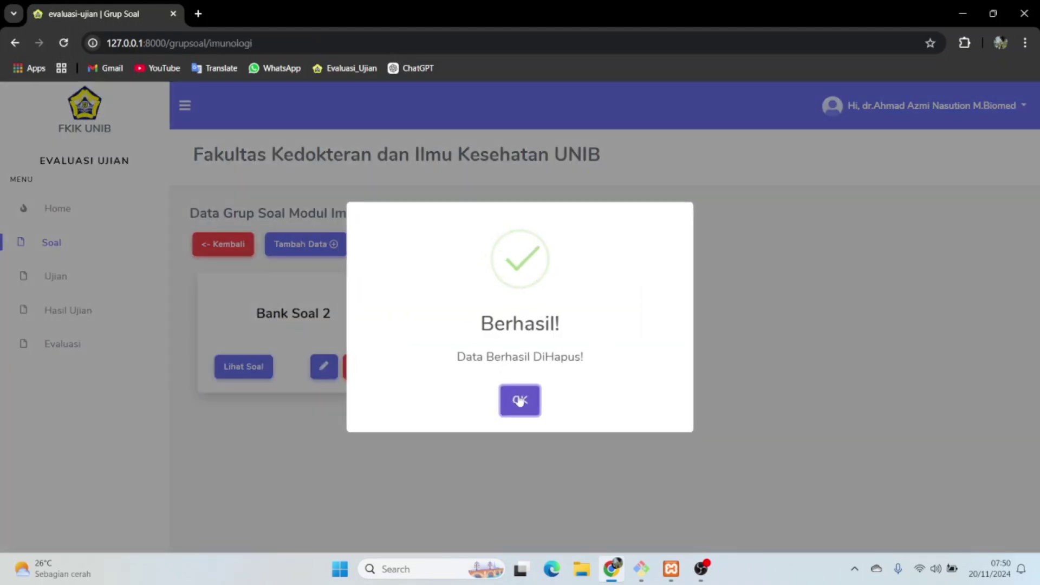
{"action": "left_click", "coordinate": [512, 399]}
Delete both questions listed in the Imunologi module's Bank Soal 2.
{"action": "left_click", "coordinate": [273, 313]}
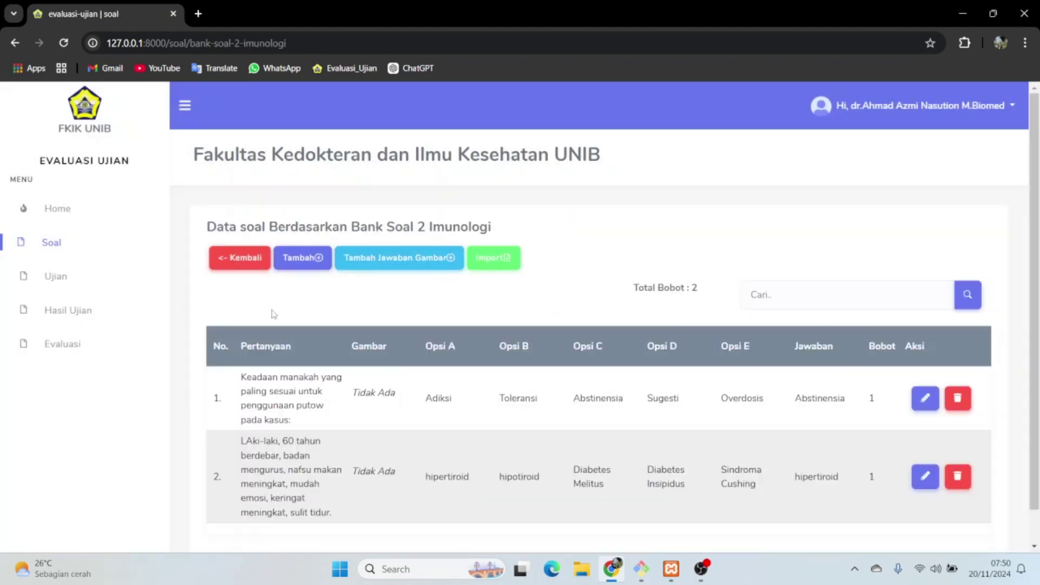
{"action": "scroll", "coordinate": [273, 313], "scroll_direction": "down", "scroll_amount": 1}
{"action": "scroll", "coordinate": [274, 313], "scroll_direction": "up", "scroll_amount": 1}
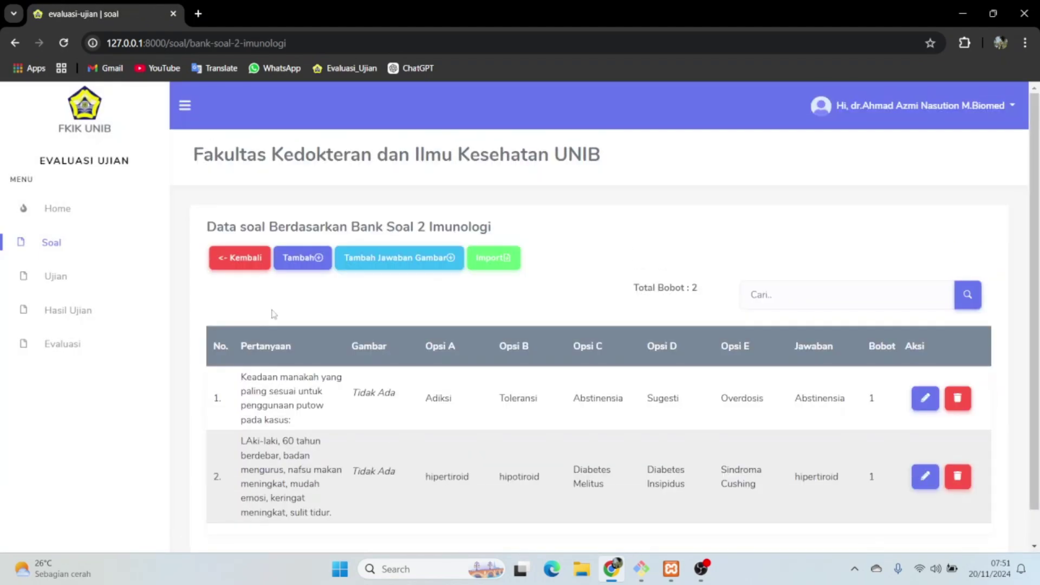
{"action": "left_click", "coordinate": [957, 399]}
{"action": "left_click", "coordinate": [490, 401]}
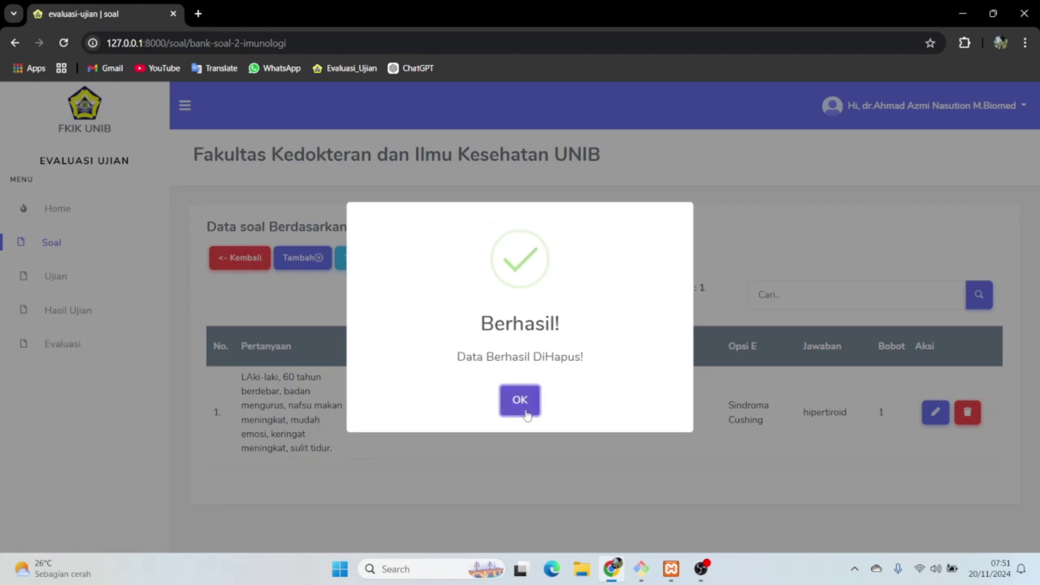
{"action": "left_click", "coordinate": [521, 402]}
{"action": "left_click", "coordinate": [968, 412]}
{"action": "left_click", "coordinate": [490, 402]}
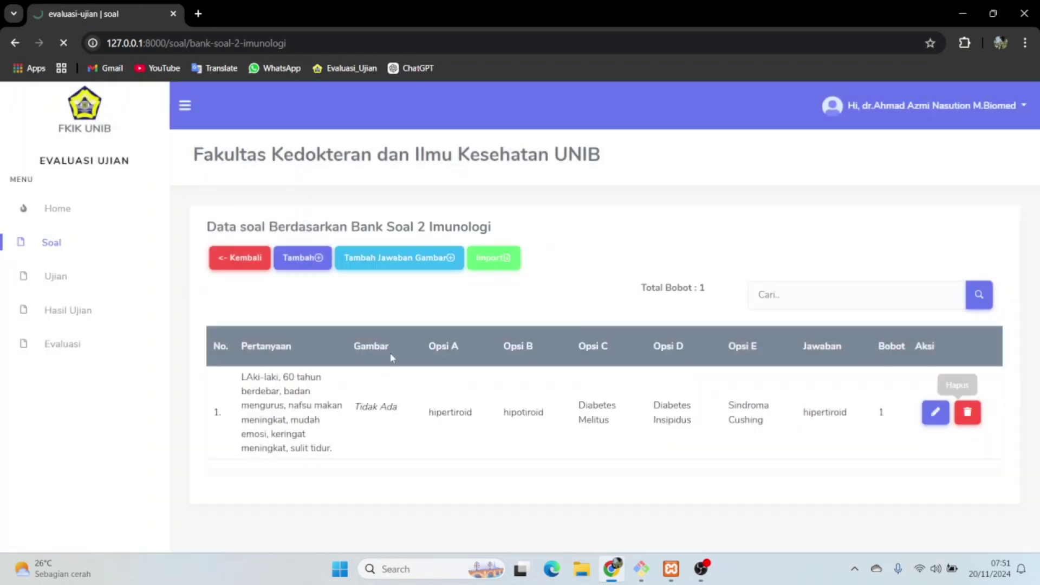
Return to the Imunologi question groups and examine the questions, answer options, answers and weights in Bank Soal 1.
{"action": "left_click", "coordinate": [245, 257]}
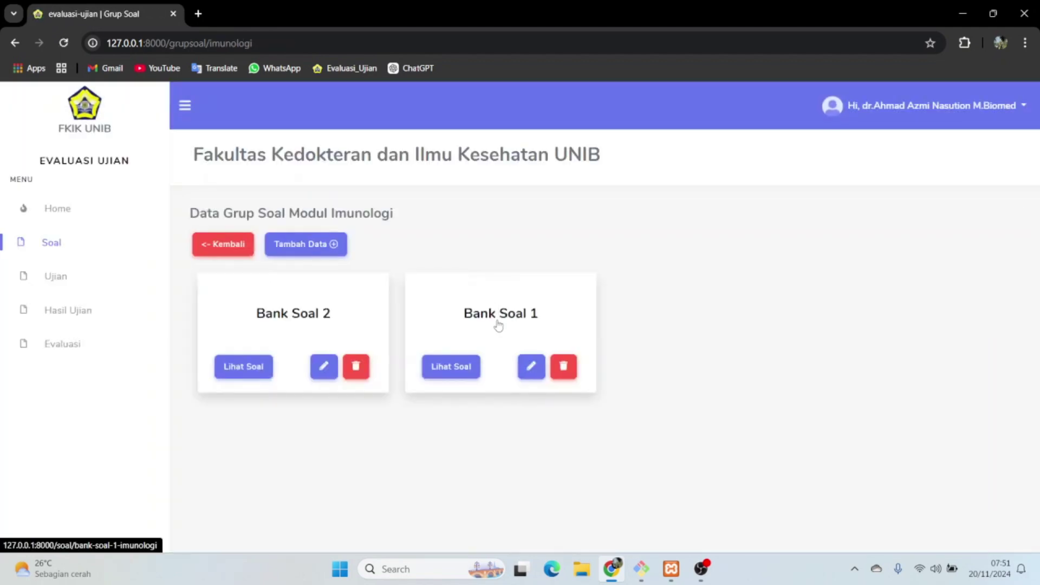
{"action": "left_click", "coordinate": [498, 325]}
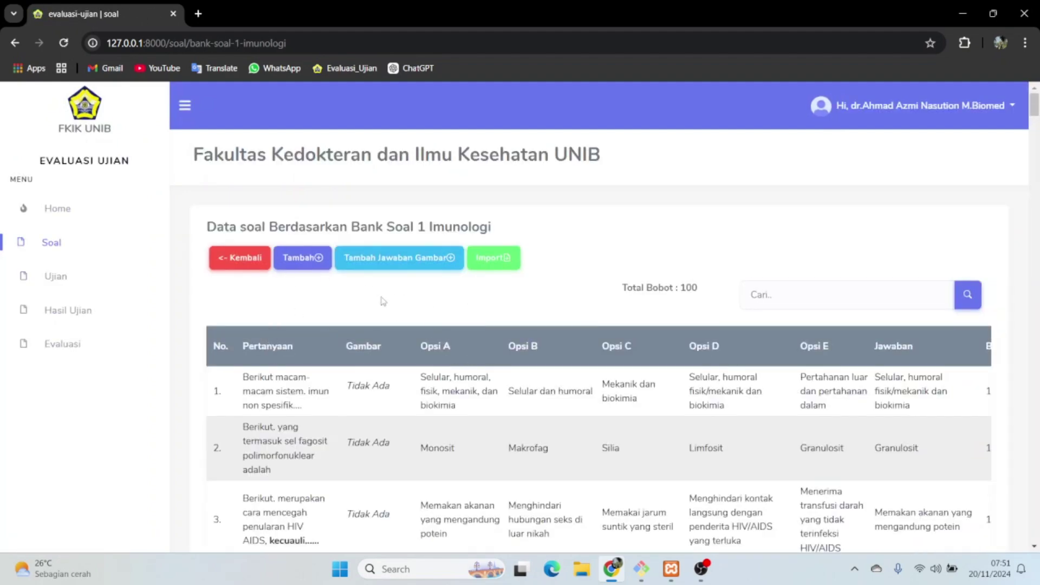
{"action": "scroll", "coordinate": [383, 301], "scroll_direction": "down", "scroll_amount": 5}
{"action": "scroll", "coordinate": [380, 302], "scroll_direction": "up", "scroll_amount": 5}
{"action": "scroll", "coordinate": [497, 414], "scroll_direction": "right", "scroll_amount": 2}
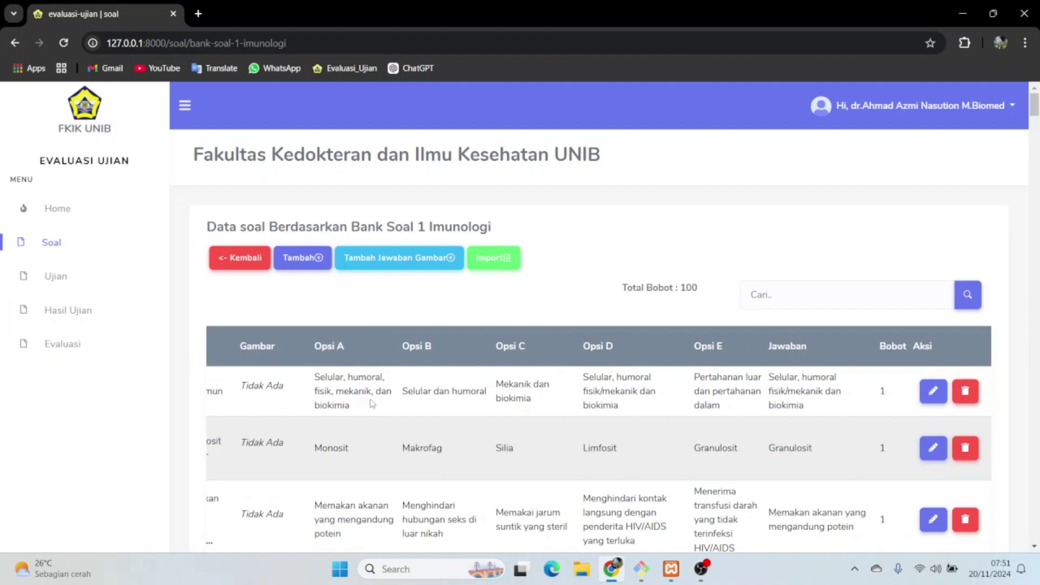
{"action": "scroll", "coordinate": [382, 404], "scroll_direction": "left", "scroll_amount": 2}
{"action": "scroll", "coordinate": [394, 404], "scroll_direction": "right", "scroll_amount": 2}
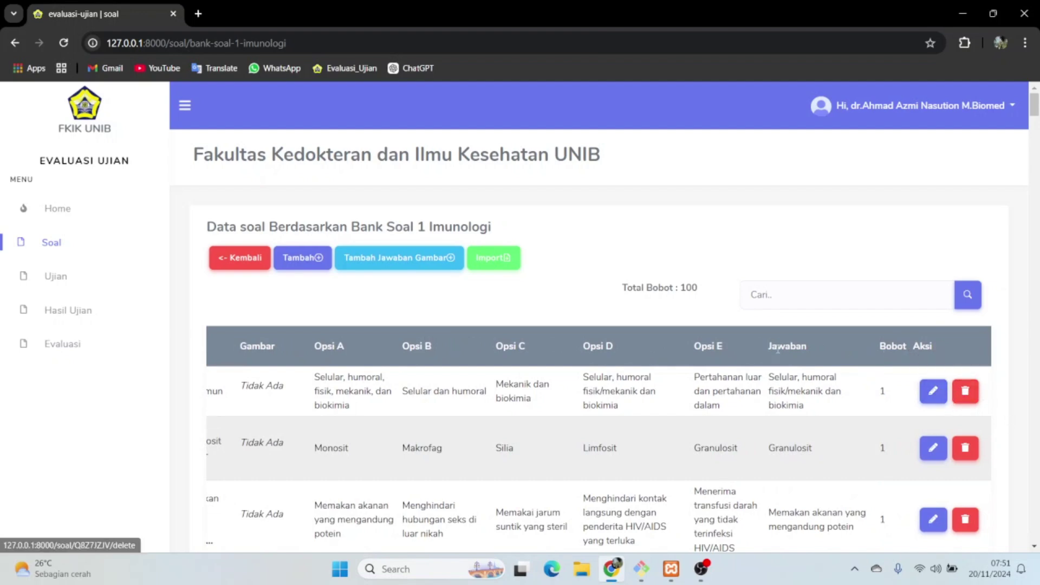
Search the Bank Soal 1 questions for "Penyakit" and look through the matching questions.
{"action": "left_click", "coordinate": [791, 300]}
{"action": "type", "text": "Penyakit"}
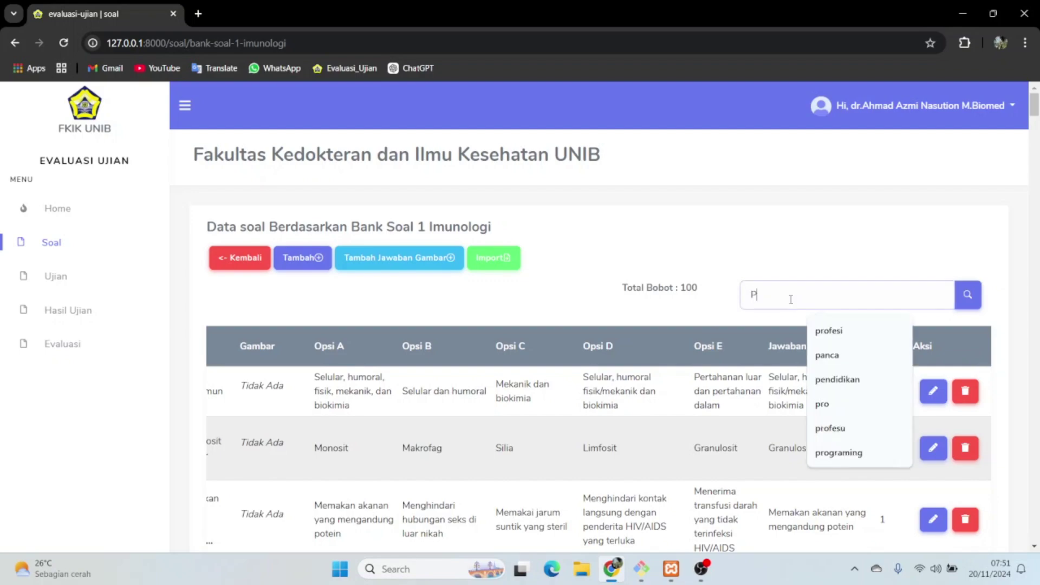
{"action": "key", "text": "Return"}
{"action": "scroll", "coordinate": [567, 385], "scroll_direction": "down", "scroll_amount": 15}
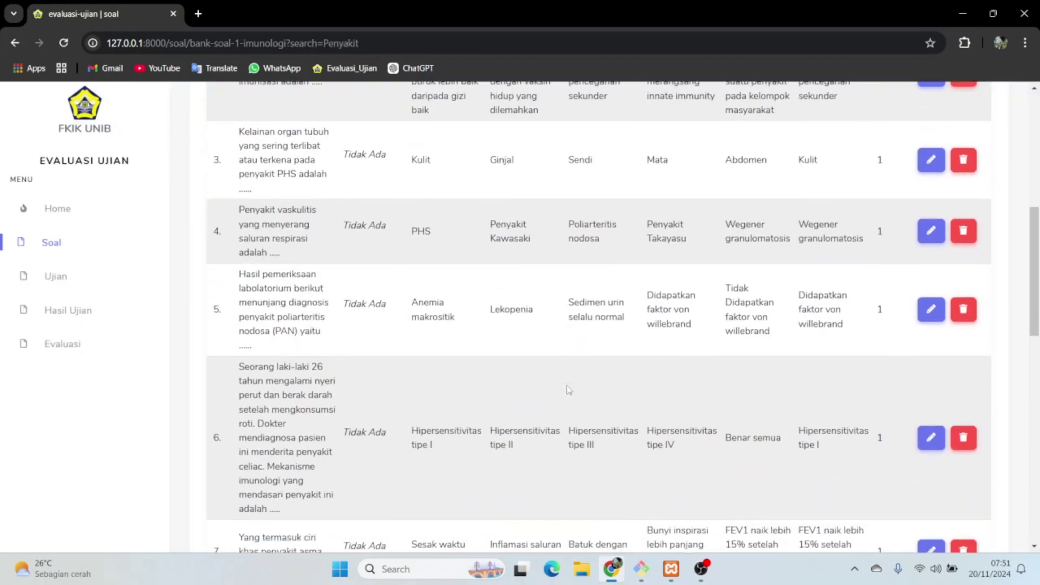
{"action": "scroll", "coordinate": [567, 385], "scroll_direction": "up", "scroll_amount": 15}
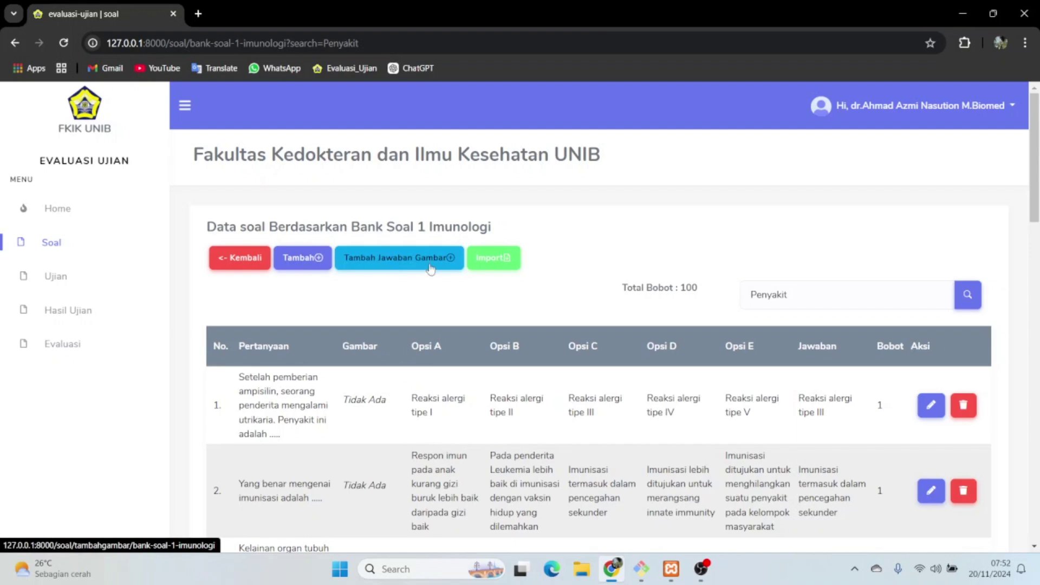
{"action": "scroll", "coordinate": [414, 262], "scroll_direction": "down", "scroll_amount": 4}
{"action": "scroll", "coordinate": [379, 260], "scroll_direction": "up", "scroll_amount": 4}
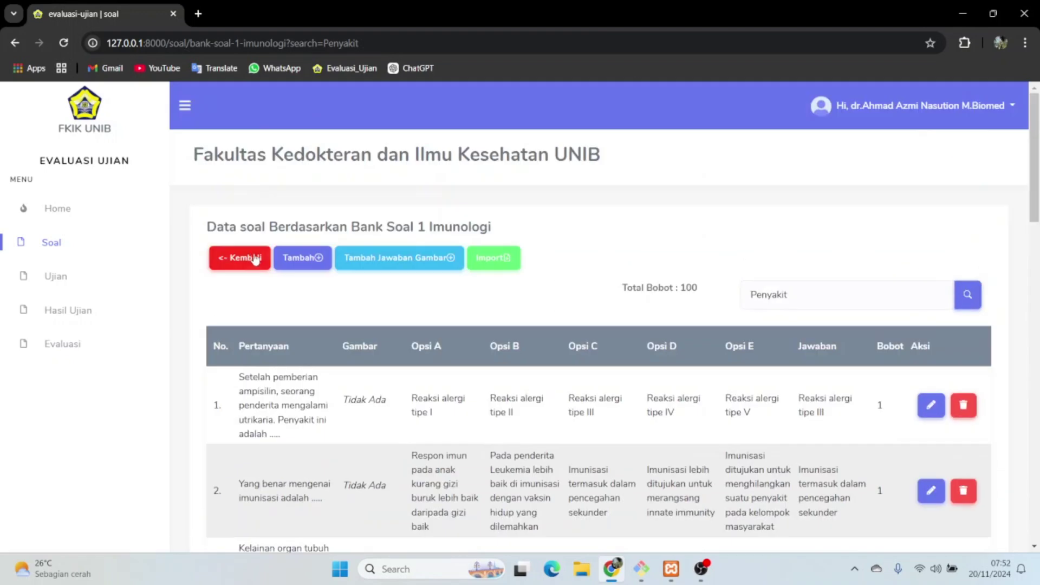
Return to the full Bank Soal 1 question list and examine the questions that use images as answers or illustrations.
{"action": "left_click", "coordinate": [233, 258]}
{"action": "left_click", "coordinate": [485, 317]}
{"action": "scroll", "coordinate": [485, 317], "scroll_direction": "down", "scroll_amount": 8}
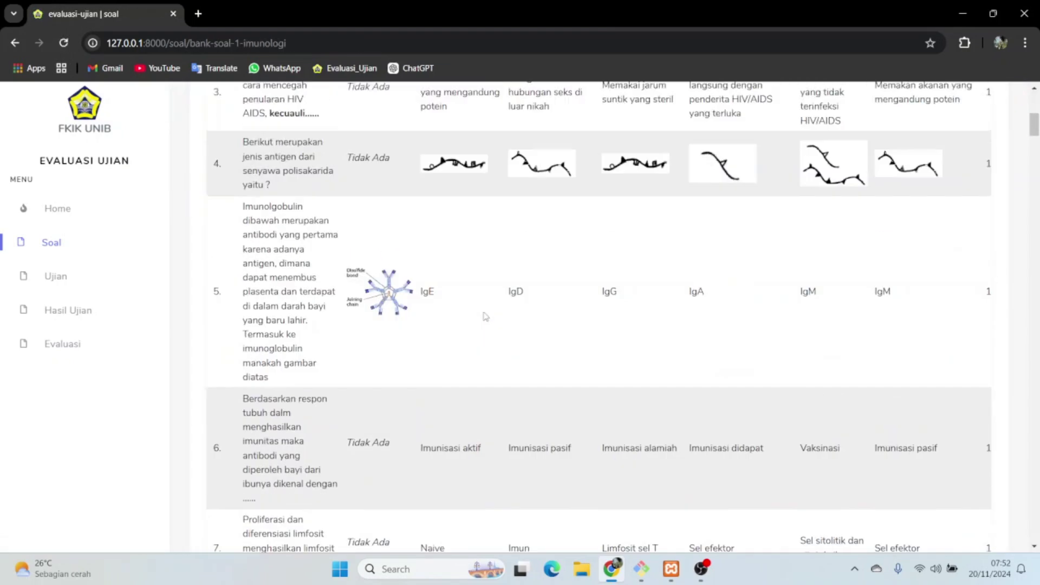
{"action": "scroll", "coordinate": [485, 318], "scroll_direction": "up", "scroll_amount": 2}
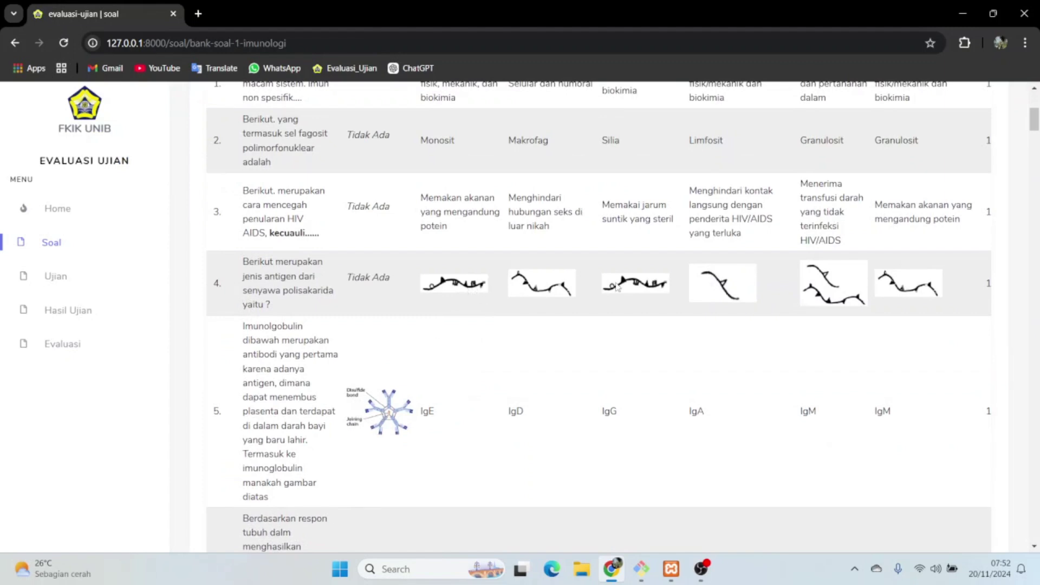
{"action": "scroll", "coordinate": [676, 291], "scroll_direction": "right", "scroll_amount": 2}
{"action": "scroll", "coordinate": [676, 291], "scroll_direction": "left", "scroll_amount": 2}
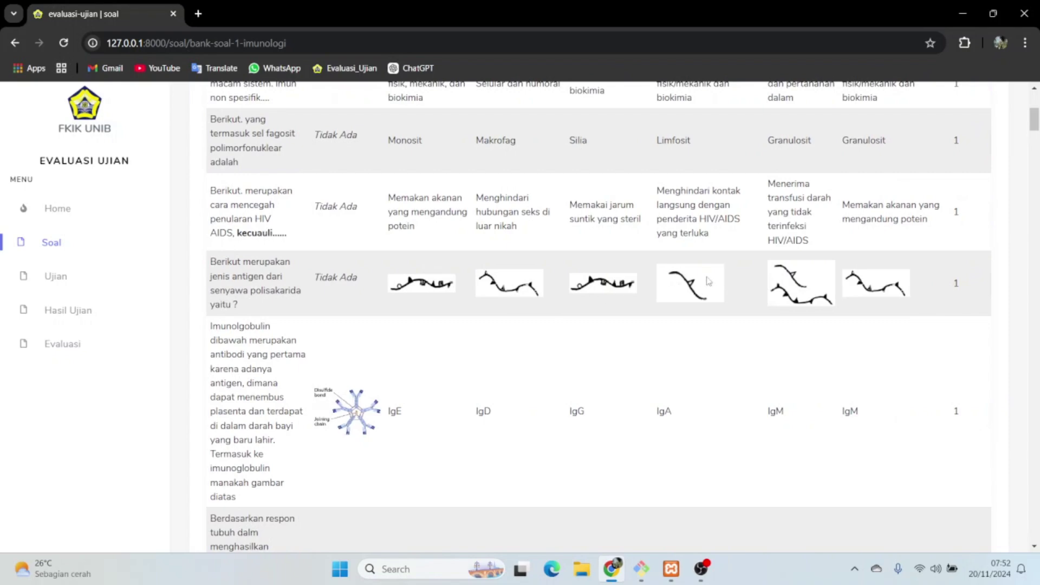
{"action": "scroll", "coordinate": [553, 247], "scroll_direction": "up", "scroll_amount": 4}
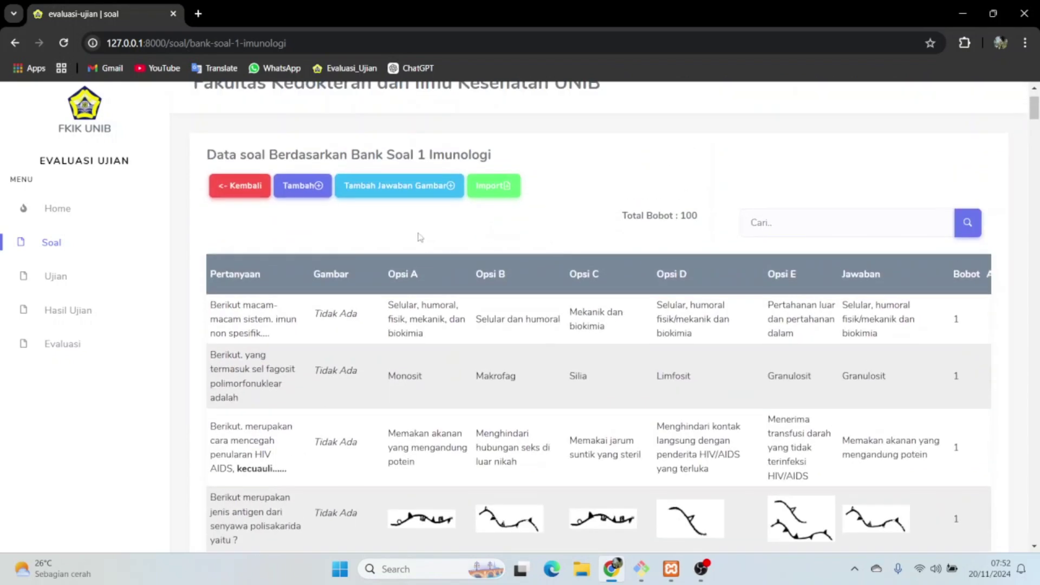
Look through the form for adding an image-answer question to Bank Soal 1, trying its file, answer and weight choices, and cancel it.
{"action": "left_click", "coordinate": [386, 187]}
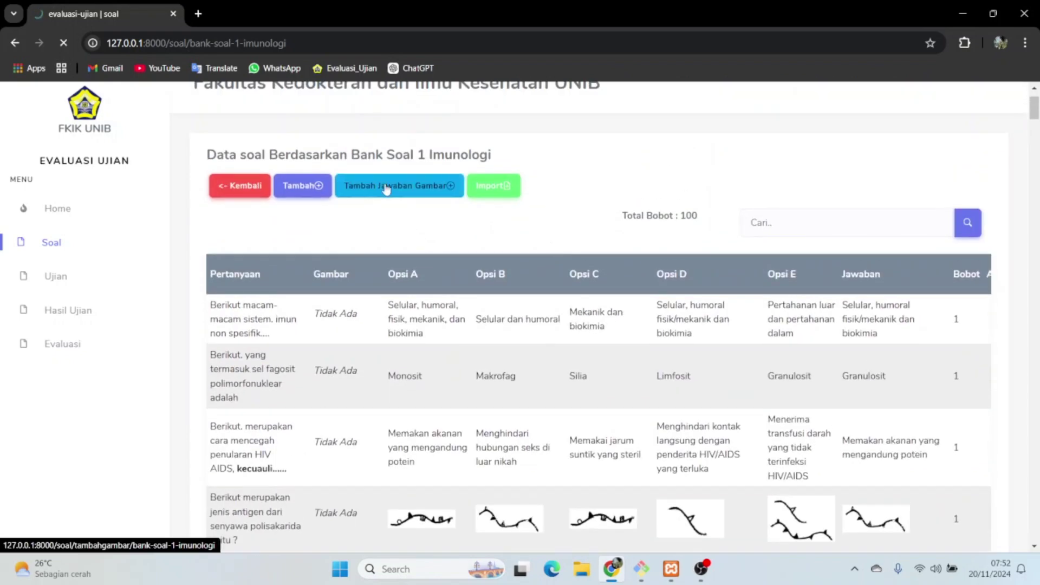
{"action": "scroll", "coordinate": [374, 272], "scroll_direction": "up", "scroll_amount": 4}
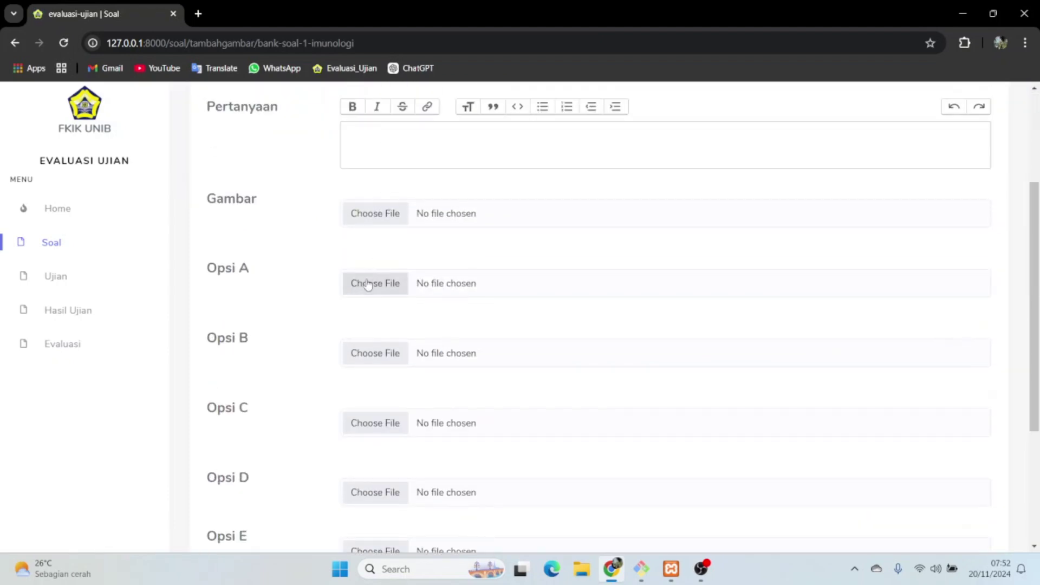
{"action": "left_click", "coordinate": [370, 287]}
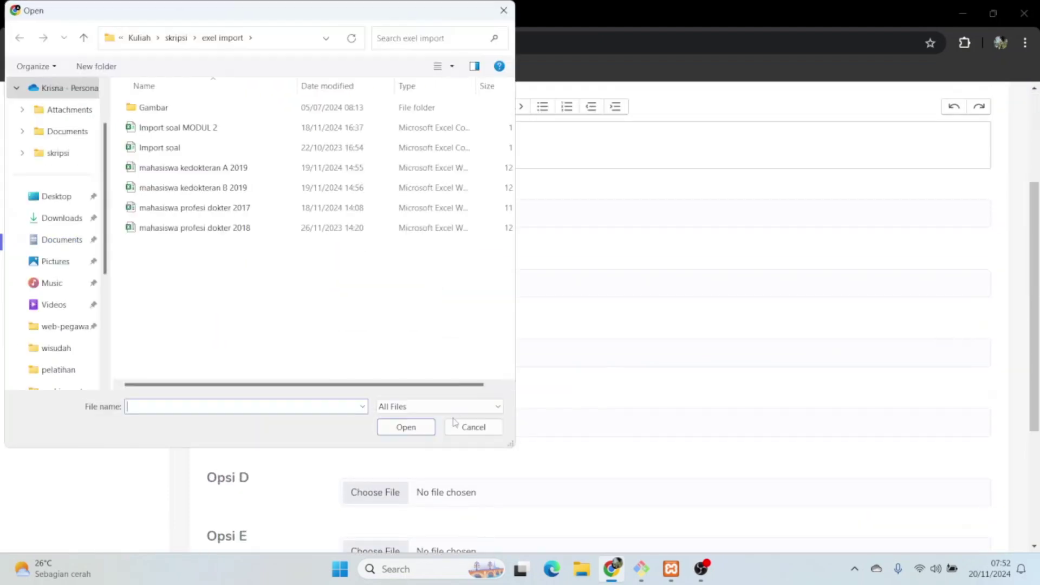
{"action": "left_click", "coordinate": [470, 426]}
{"action": "scroll", "coordinate": [401, 450], "scroll_direction": "down", "scroll_amount": 4}
{"action": "left_click", "coordinate": [402, 451]}
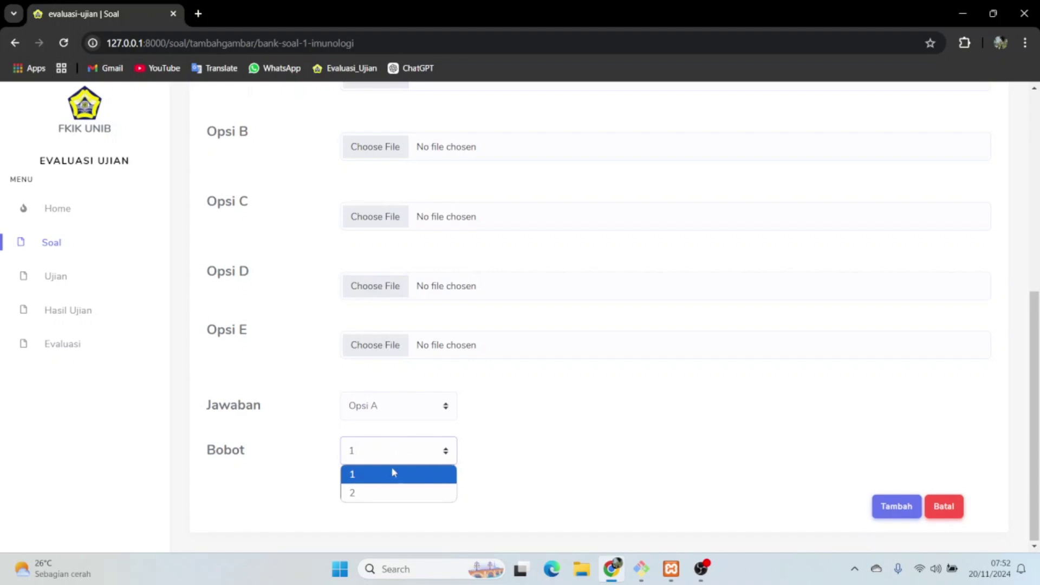
{"action": "left_click", "coordinate": [388, 491]}
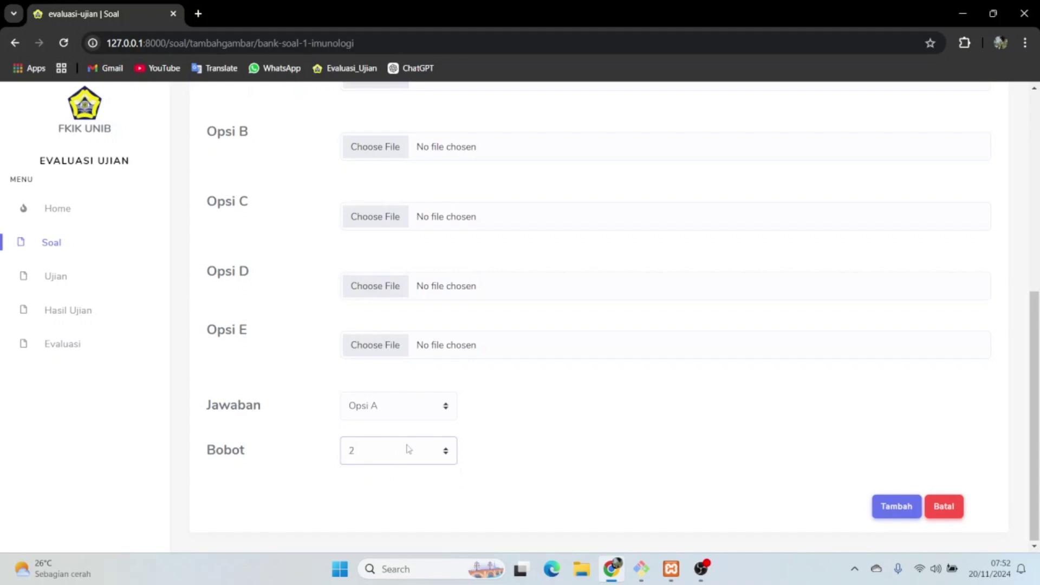
{"action": "left_click", "coordinate": [416, 407]}
{"action": "left_click", "coordinate": [374, 466]}
{"action": "left_click", "coordinate": [946, 506]}
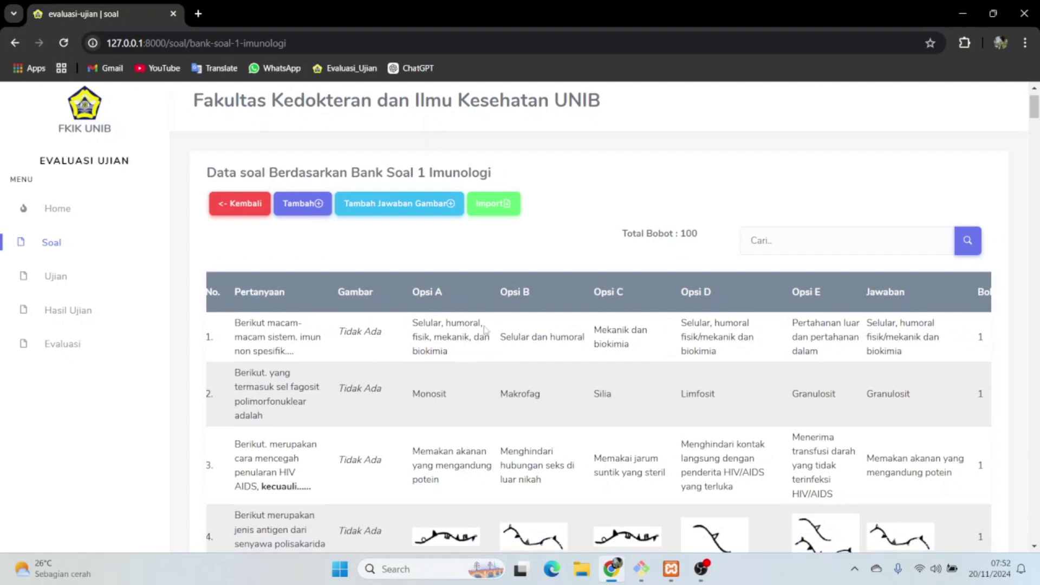
Start a new Bank Soal 1 question reading "Sebutkan Ini?" and attach the picture Screenshot 2024-11-06 174942.png from the Screenshots folder.
{"action": "left_click", "coordinate": [308, 203]}
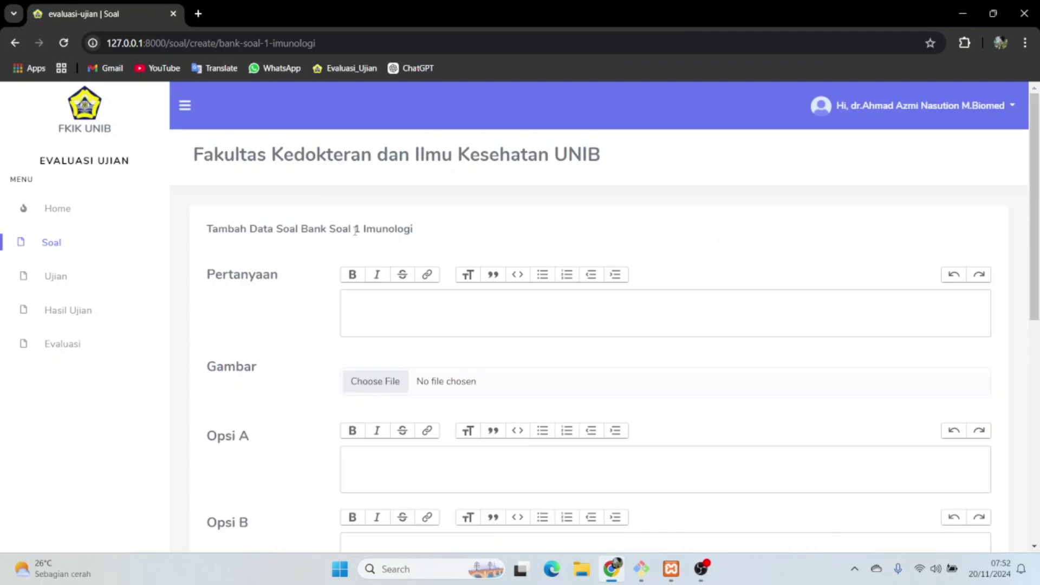
{"action": "left_click", "coordinate": [389, 306]}
{"action": "type", "text": "Sebutkan Ini?"}
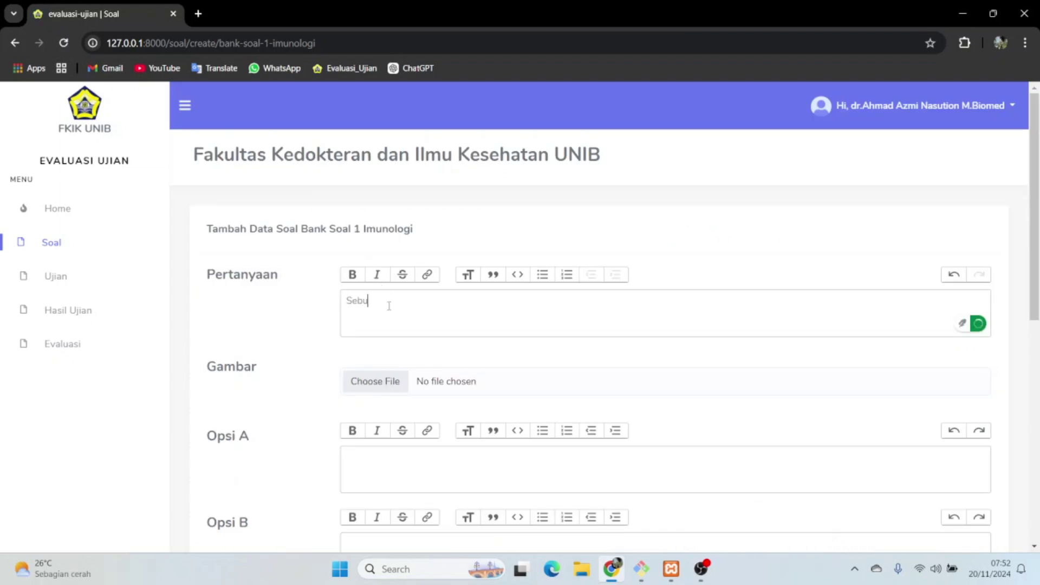
{"action": "scroll", "coordinate": [395, 298], "scroll_direction": "down", "scroll_amount": 2}
{"action": "left_click", "coordinate": [375, 248]}
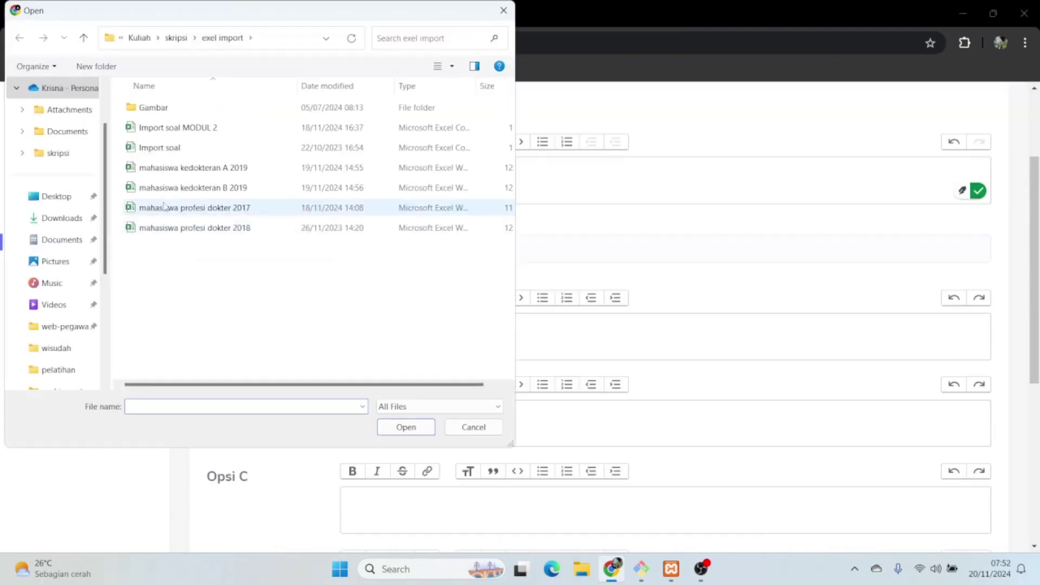
{"action": "left_click", "coordinate": [55, 262]}
{"action": "double_click", "coordinate": [312, 117]}
{"action": "left_click", "coordinate": [163, 138]}
{"action": "left_click", "coordinate": [412, 428]}
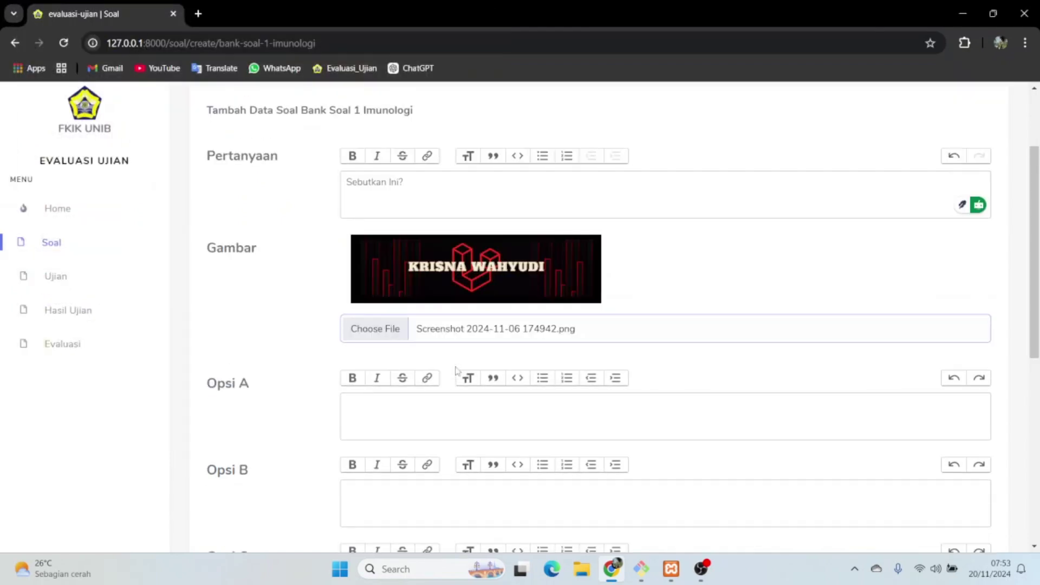
Enter "BACKGROUND" as the new question's Opsi A.
{"action": "scroll", "coordinate": [456, 371], "scroll_direction": "down", "scroll_amount": 2}
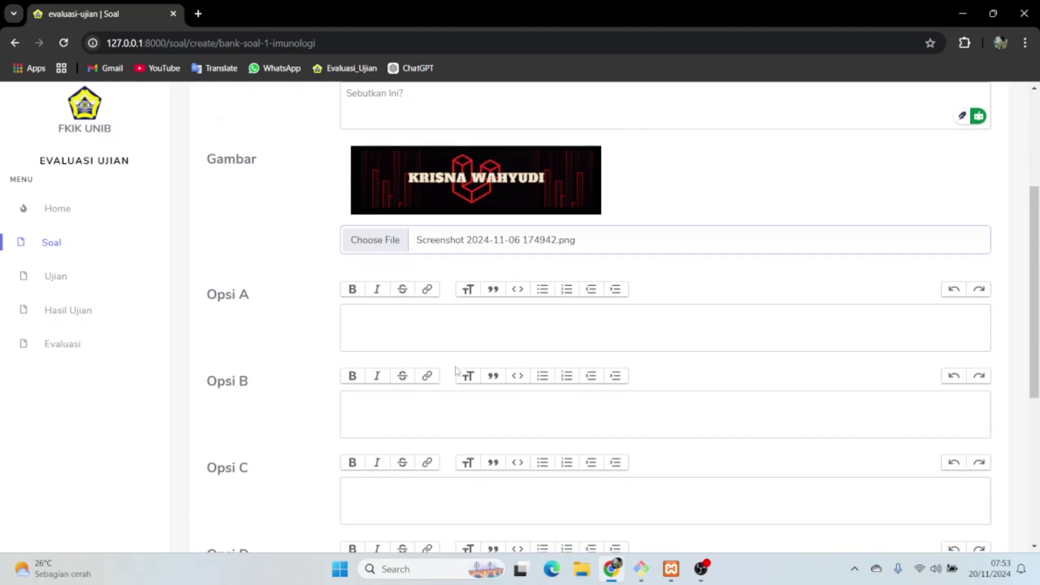
{"action": "scroll", "coordinate": [406, 313], "scroll_direction": "down", "scroll_amount": 2}
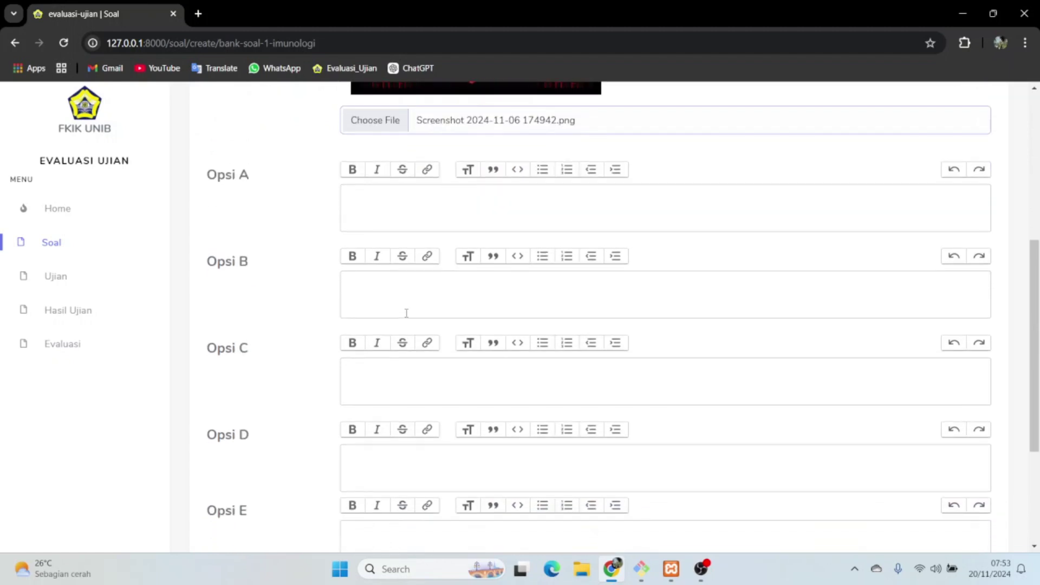
{"action": "scroll", "coordinate": [406, 313], "scroll_direction": "down", "scroll_amount": 1}
{"action": "left_click", "coordinate": [383, 165]}
{"action": "type", "text": "aa"}
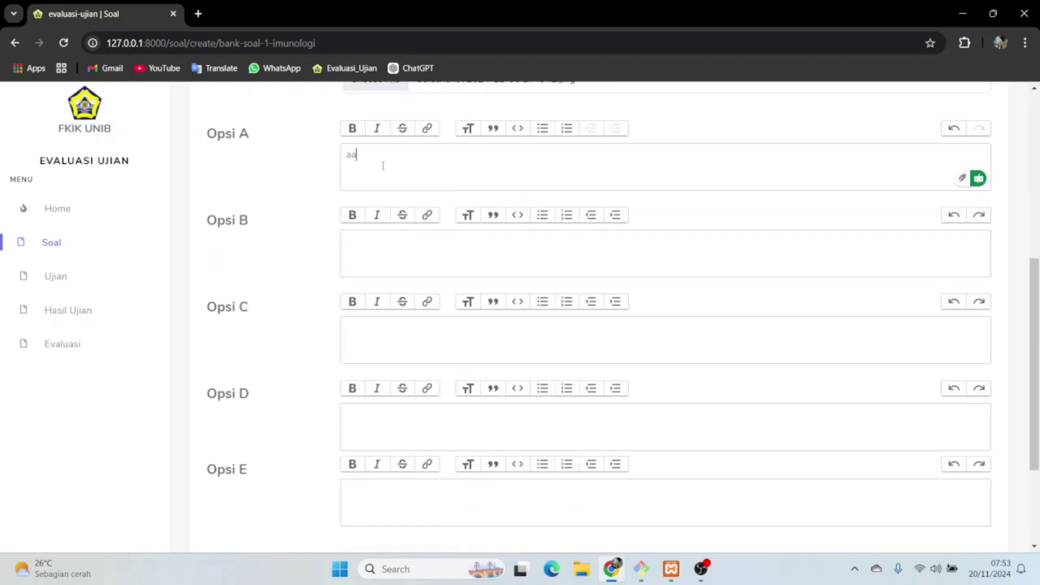
{"action": "type", "text": "CKGROUND"}
{"action": "key", "text": "Tab"}
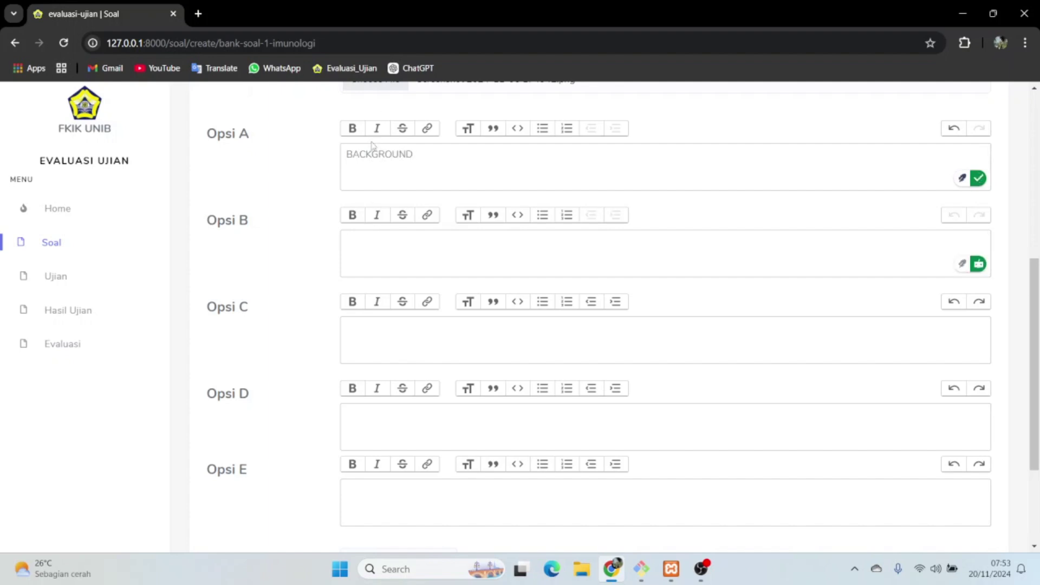
Try bold and italic formatting on the Opsi A text and remove both again.
{"action": "double_click", "coordinate": [371, 157]}
{"action": "left_click", "coordinate": [352, 138]}
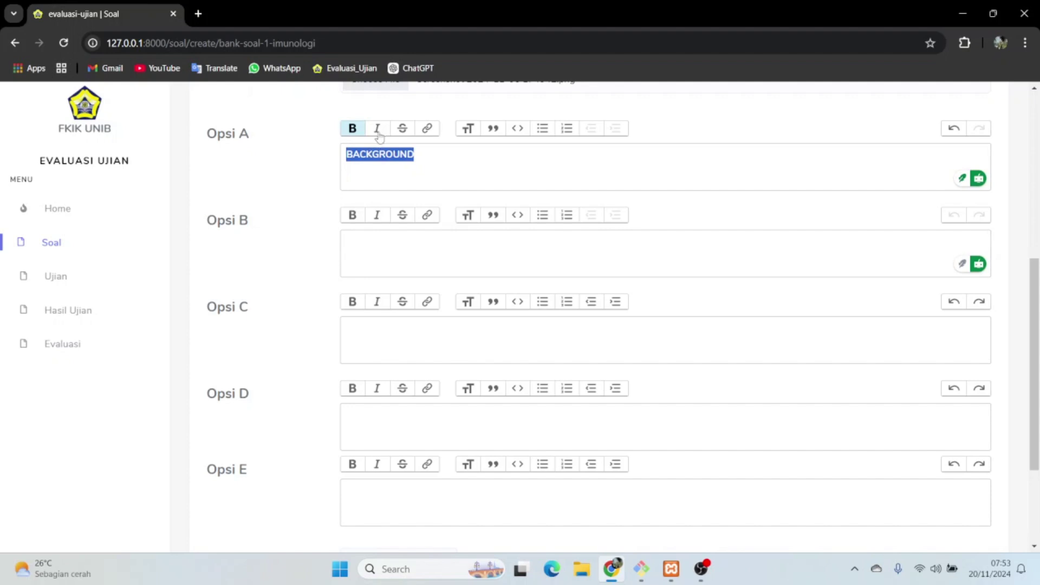
{"action": "left_click", "coordinate": [377, 130]}
{"action": "left_click", "coordinate": [374, 135]}
{"action": "left_click", "coordinate": [358, 135]}
Fill in the remaining answer options: "batu" for Opsi B, "kayu" for Opsi C, "buku" for Opsi D and "uang" for Opsi E.
{"action": "left_click", "coordinate": [383, 260]}
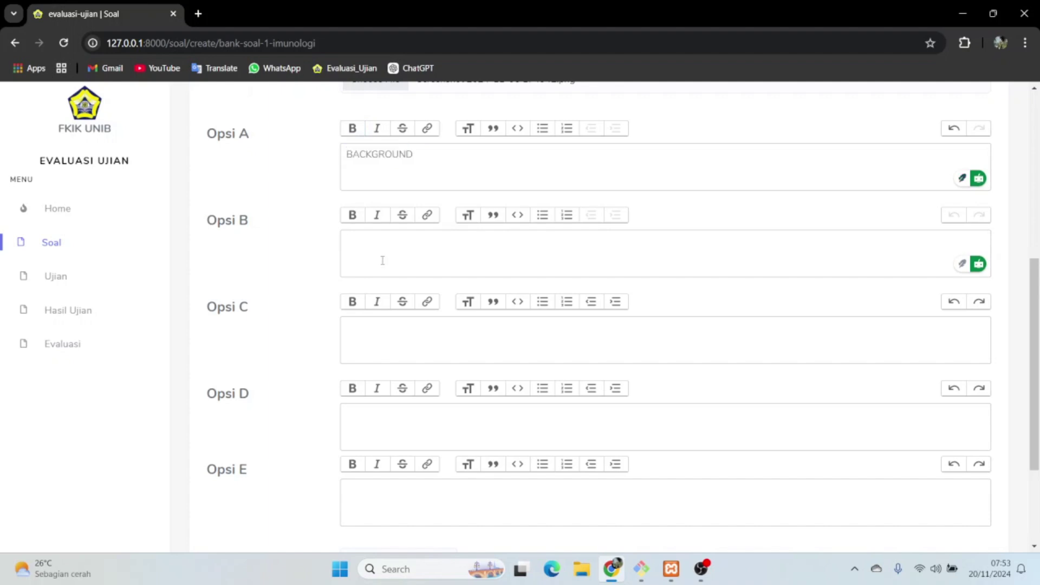
{"action": "type", "text": "batu"}
{"action": "left_click", "coordinate": [376, 343]}
{"action": "type", "text": "kayu"}
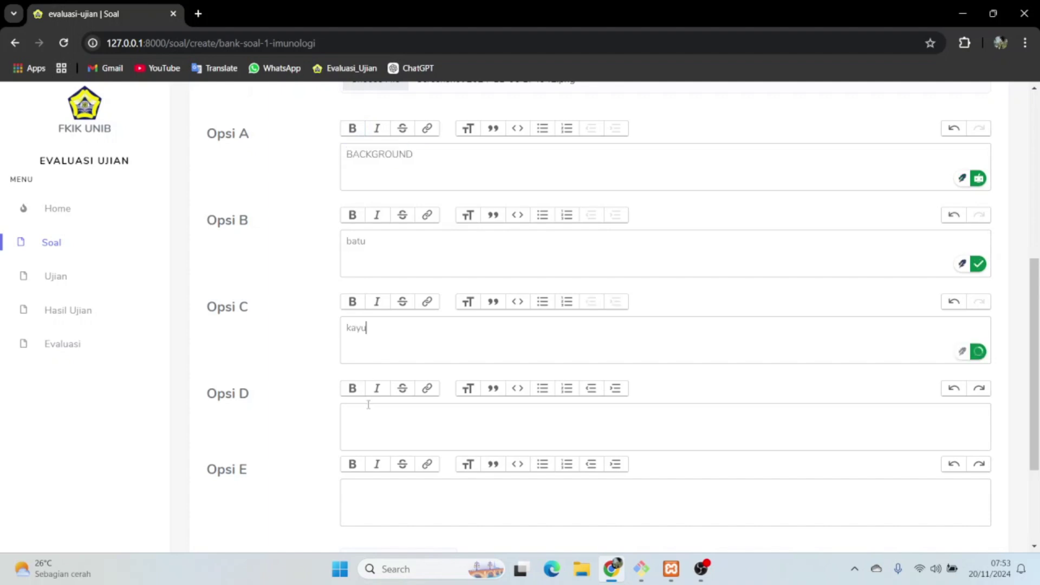
{"action": "left_click", "coordinate": [367, 412]}
{"action": "scroll", "coordinate": [366, 412], "scroll_direction": "down", "scroll_amount": 3}
{"action": "type", "text": "buku"}
{"action": "left_click", "coordinate": [414, 338]}
{"action": "type", "text": "uang"}
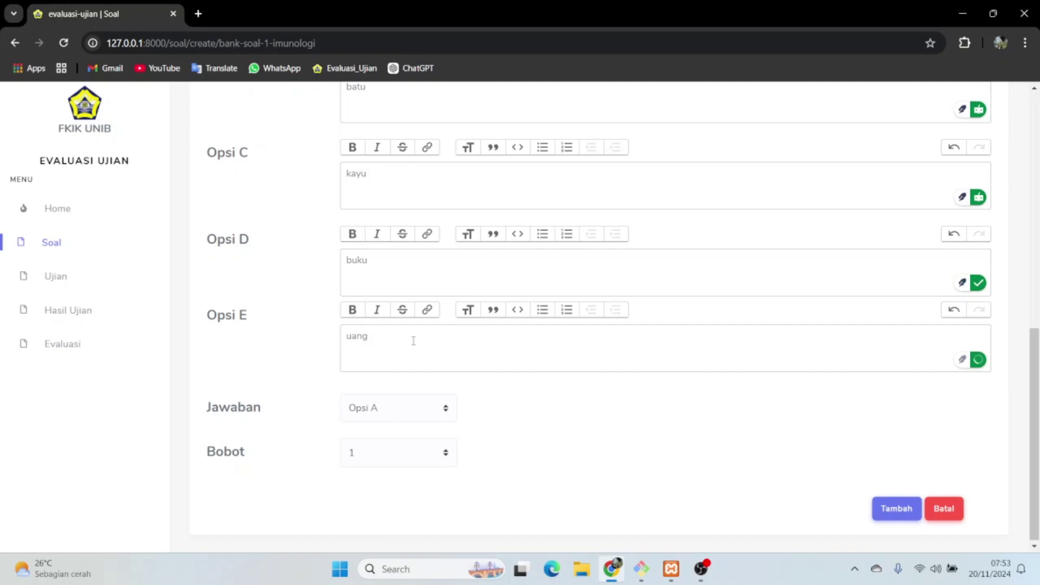
Set the new question's weight (Bobot) to 2 and add it to Bank Soal 1.
{"action": "left_click", "coordinate": [388, 453]}
{"action": "left_click", "coordinate": [385, 489]}
{"action": "left_click", "coordinate": [883, 510]}
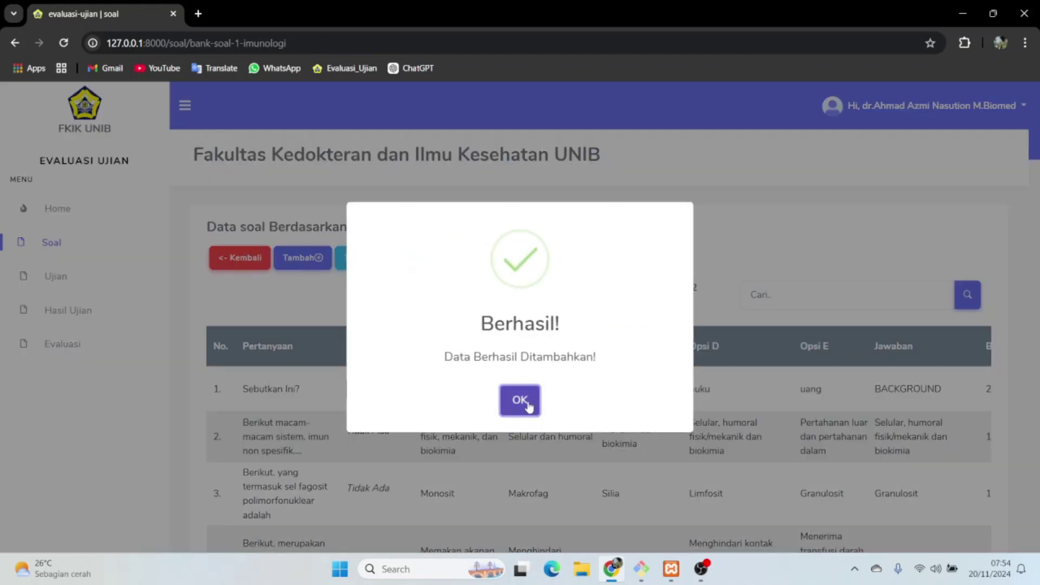
{"action": "left_click", "coordinate": [529, 405]}
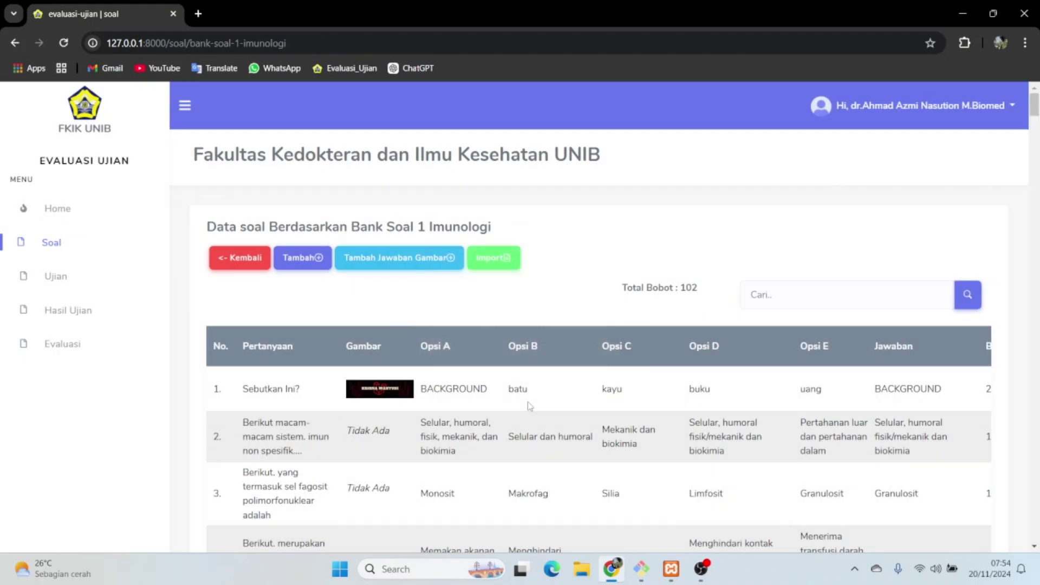
Open the "Sebutkan Ini?" question for editing and make its Opsi A text bold.
{"action": "scroll", "coordinate": [758, 374], "scroll_direction": "right", "scroll_amount": 2}
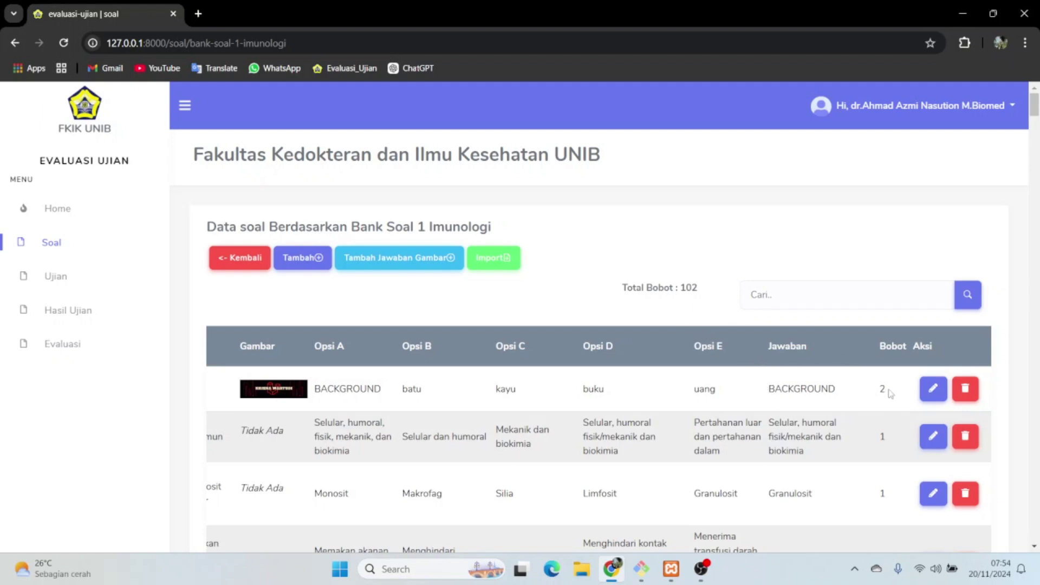
{"action": "left_click", "coordinate": [932, 388]}
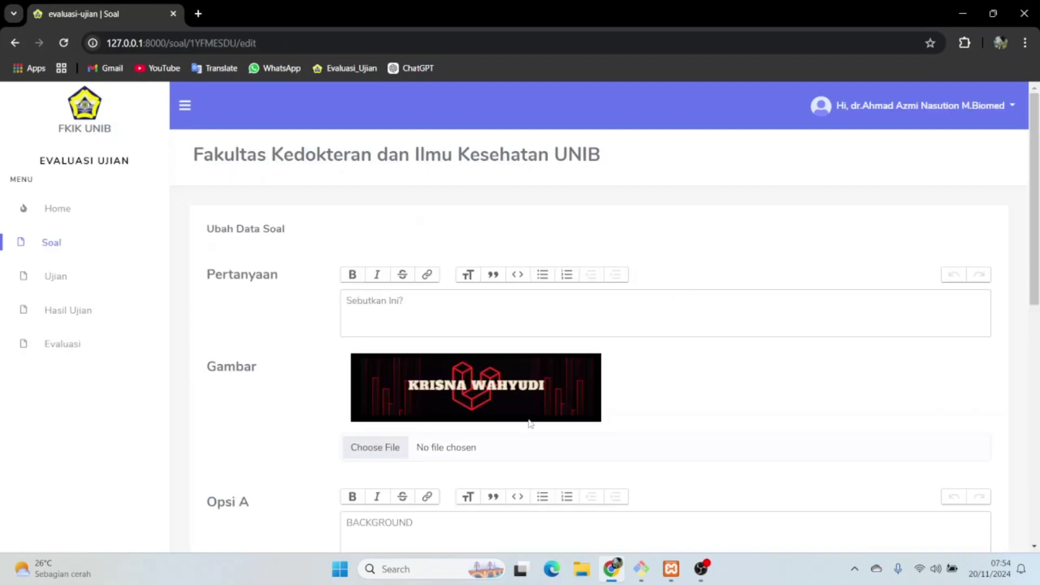
{"action": "scroll", "coordinate": [529, 425], "scroll_direction": "down", "scroll_amount": 3}
{"action": "left_click_drag", "start_coordinate": [411, 363], "coordinate": [363, 337]}
{"action": "left_click", "coordinate": [352, 337]}
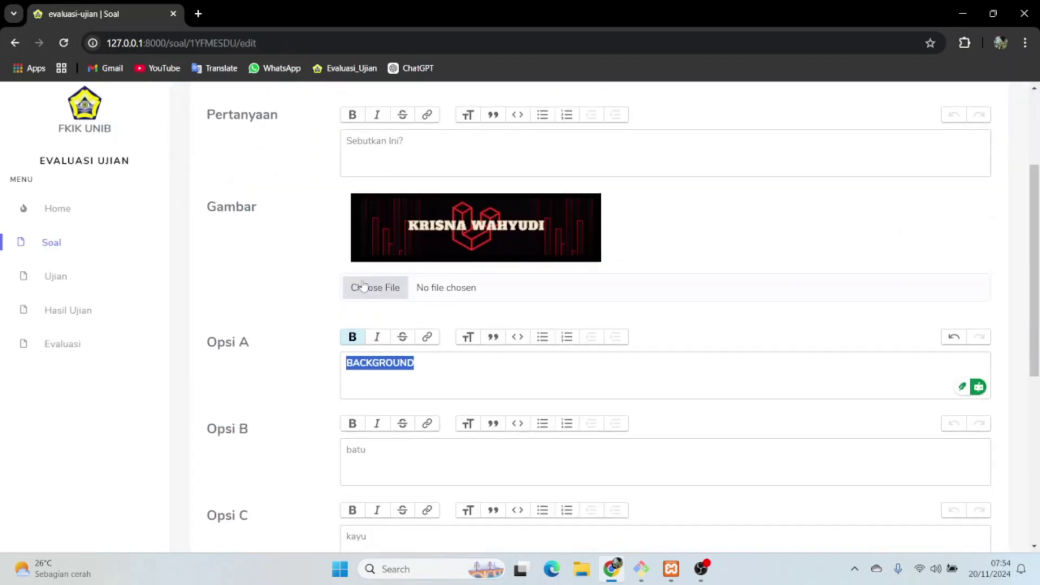
{"action": "left_click", "coordinate": [362, 290]}
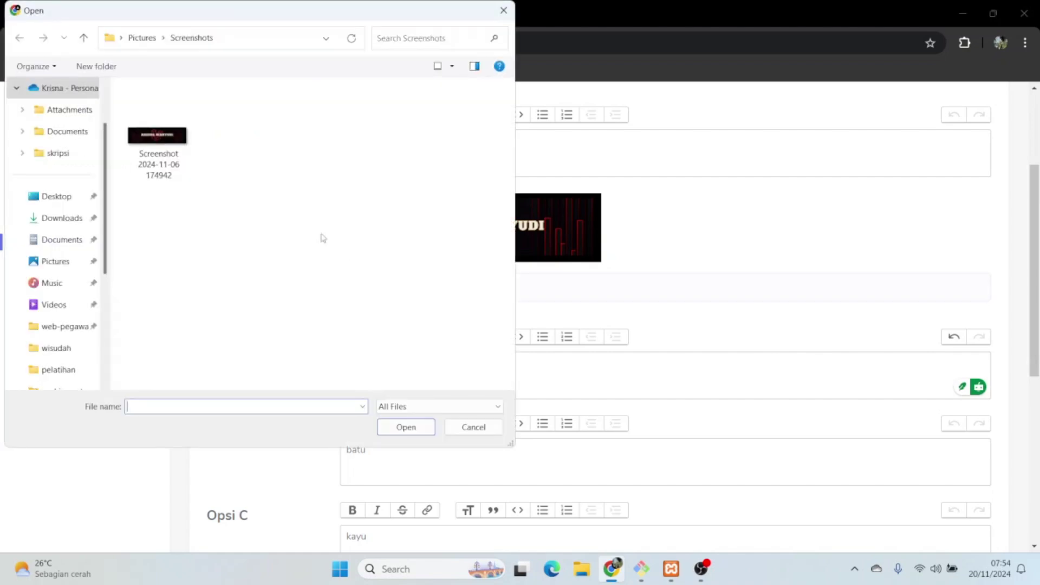
{"action": "left_click", "coordinate": [156, 155]}
{"action": "left_click", "coordinate": [409, 427]}
{"action": "scroll", "coordinate": [408, 427], "scroll_direction": "down", "scroll_amount": 5}
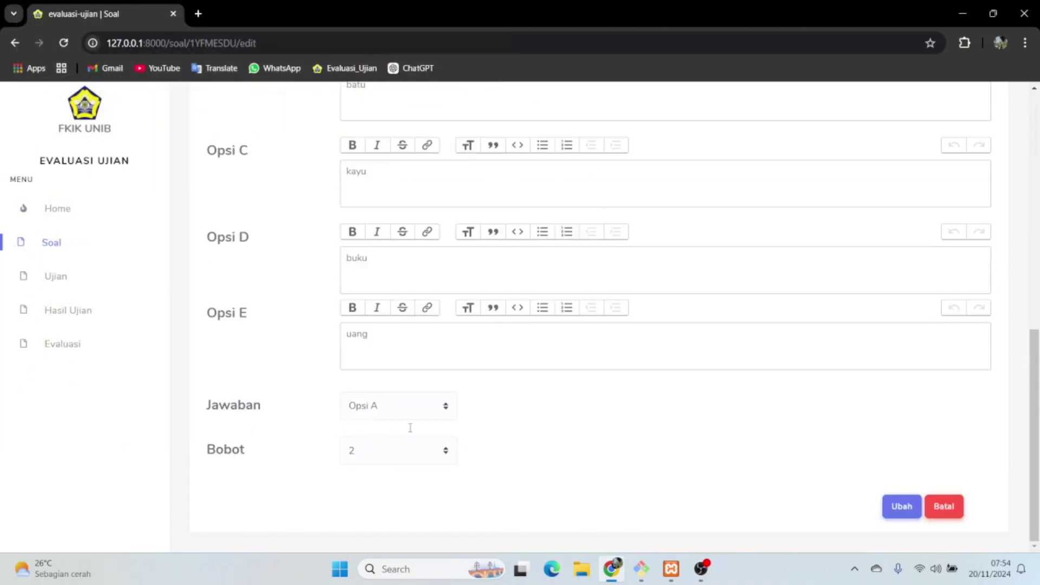
{"action": "left_click", "coordinate": [895, 506]}
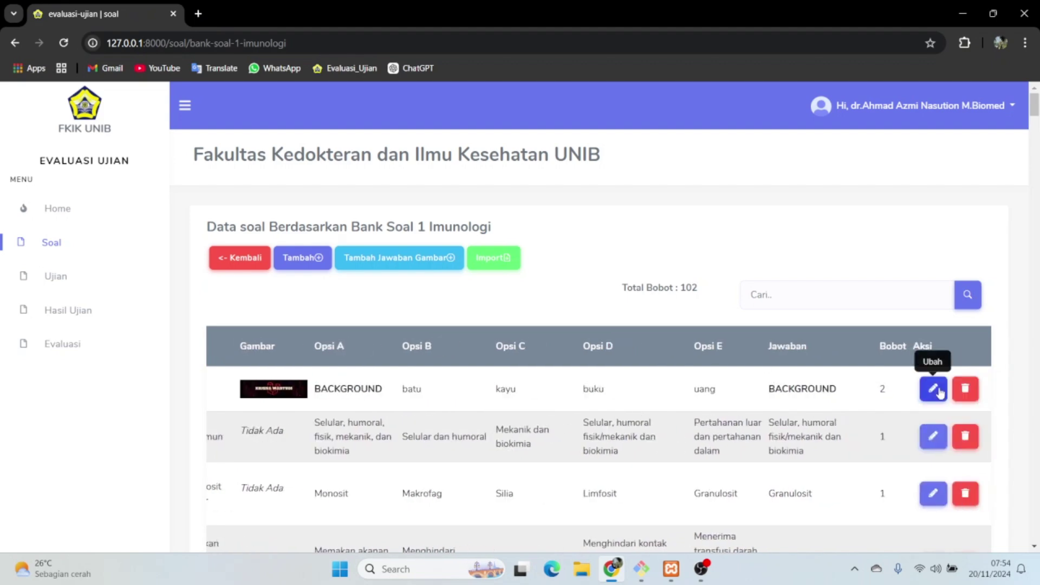
Delete the "Sebutkan Ini?" question from Bank Soal 1.
{"action": "left_click", "coordinate": [975, 389]}
{"action": "left_click", "coordinate": [570, 406]}
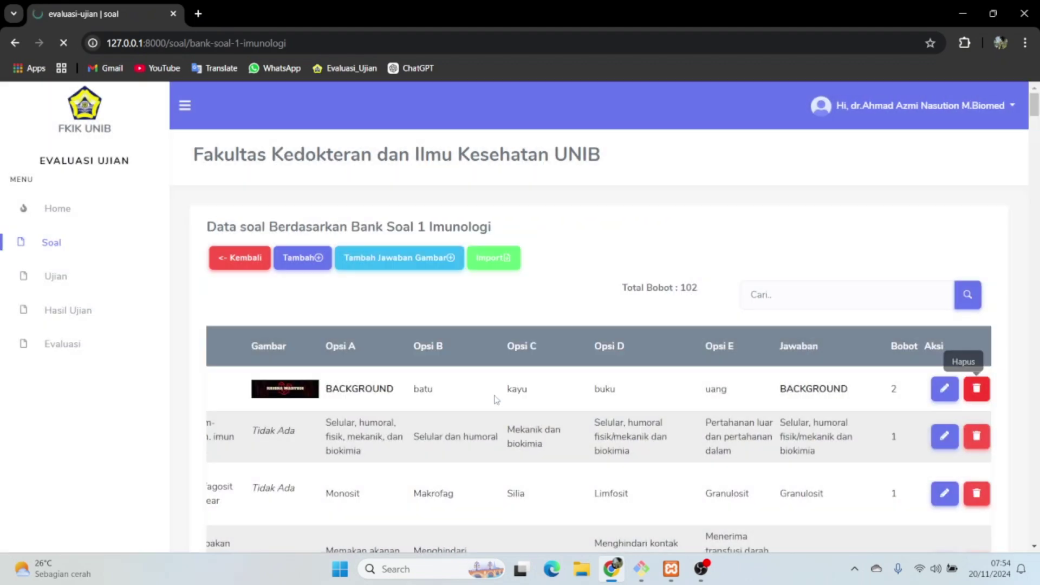
Return to the Imunologi question groups and open the question import page of Bank Soal 2.
{"action": "left_click", "coordinate": [240, 257]}
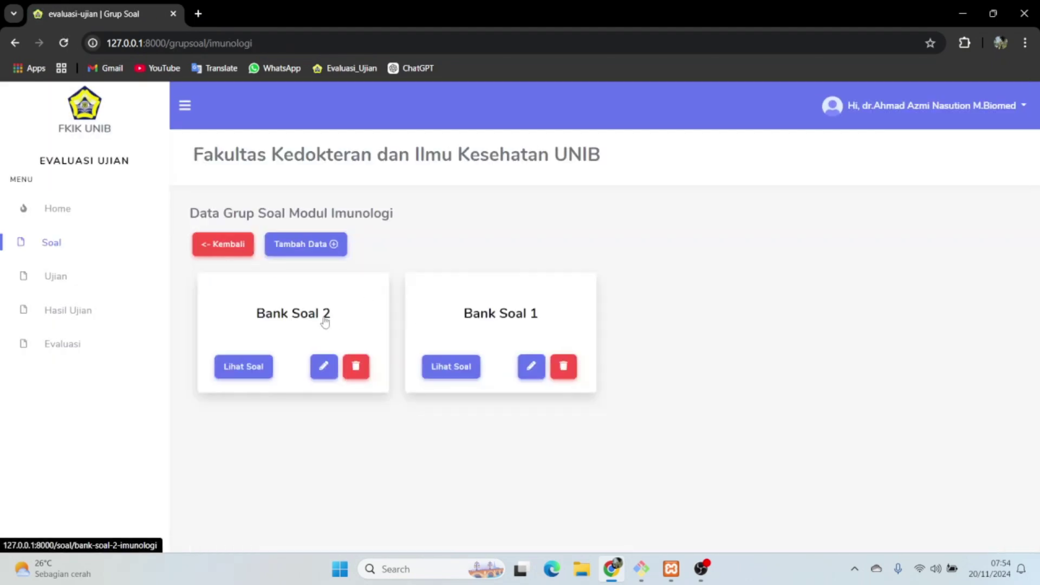
{"action": "left_click", "coordinate": [325, 321]}
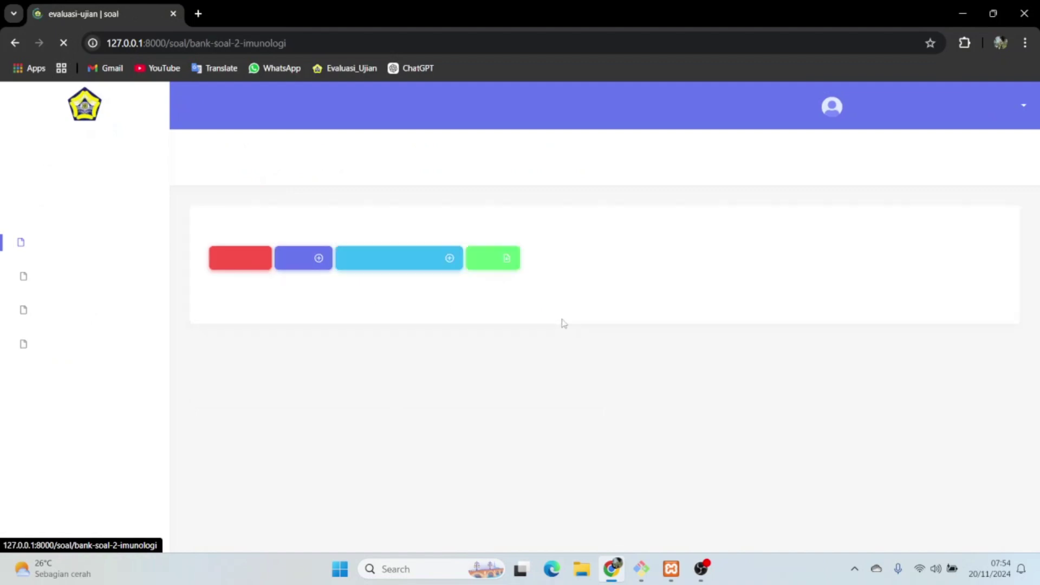
{"action": "left_click", "coordinate": [502, 264]}
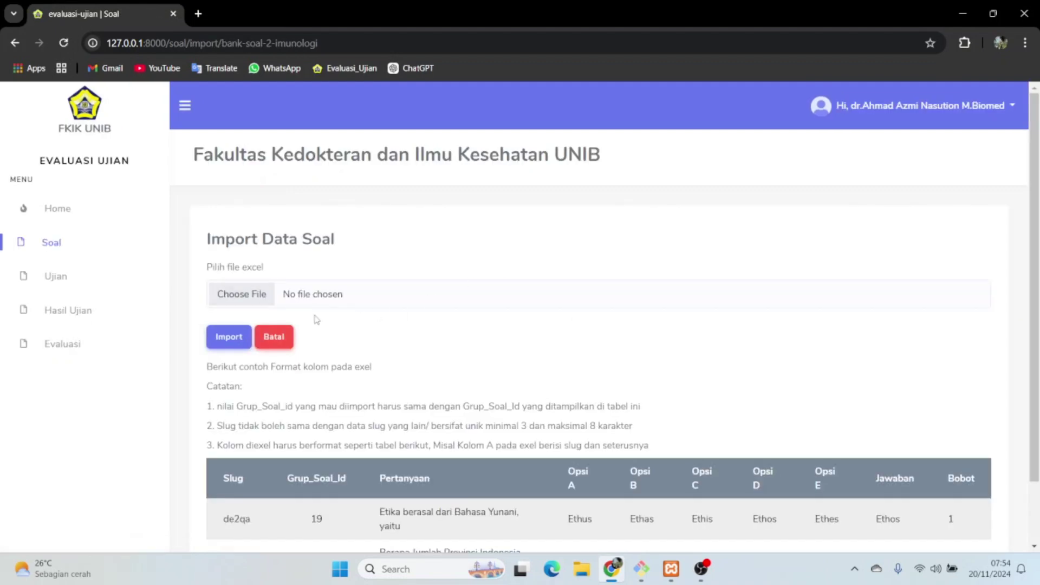
{"action": "scroll", "coordinate": [317, 320], "scroll_direction": "down", "scroll_amount": 1}
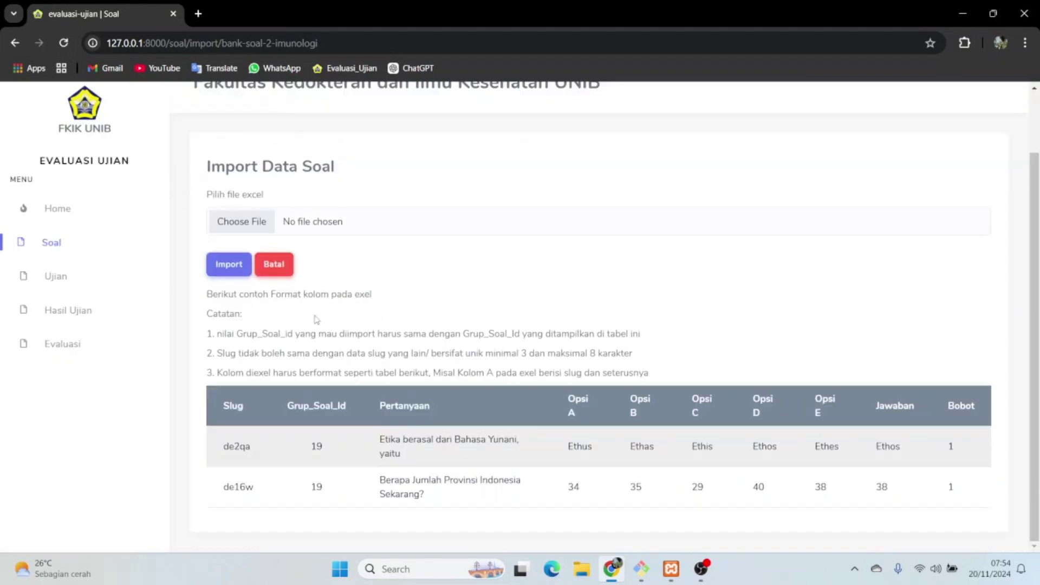
Open the Import soal MODUL 2 file in Excel and compare its columns with the example format on the import page.
{"action": "left_click", "coordinate": [581, 569]}
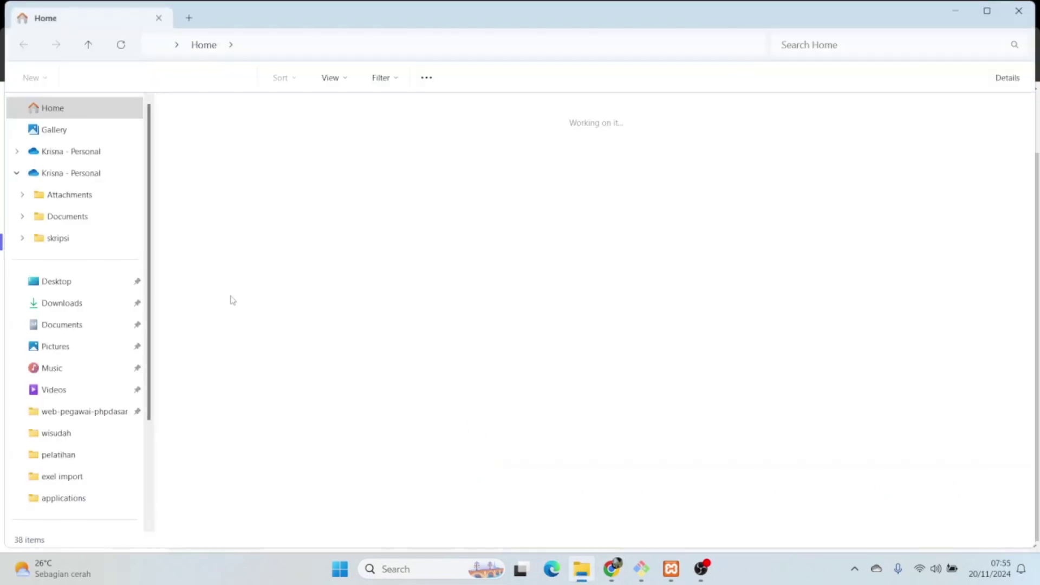
{"action": "double_click", "coordinate": [276, 491]}
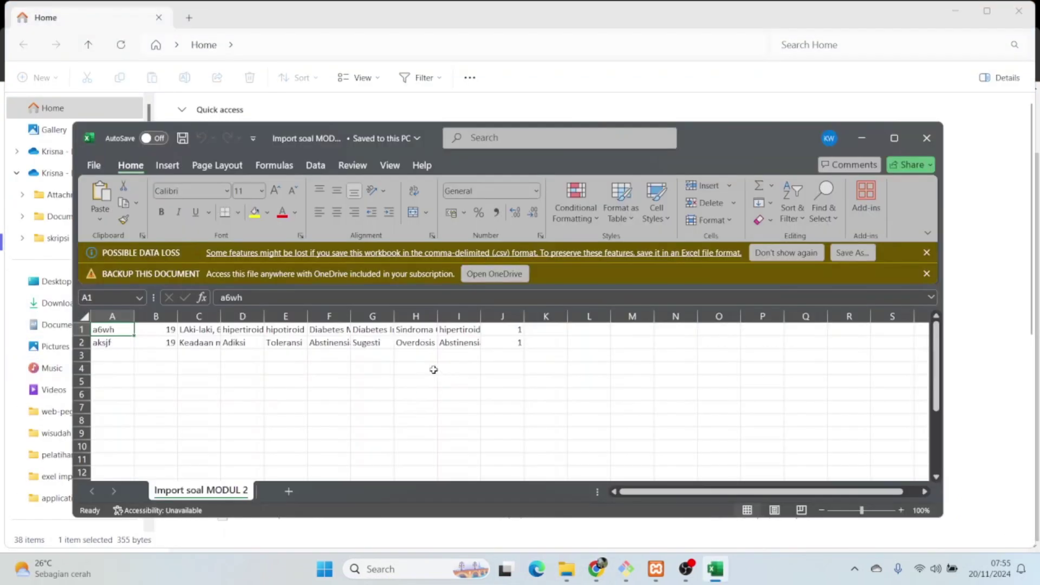
{"action": "left_click", "coordinate": [596, 568]}
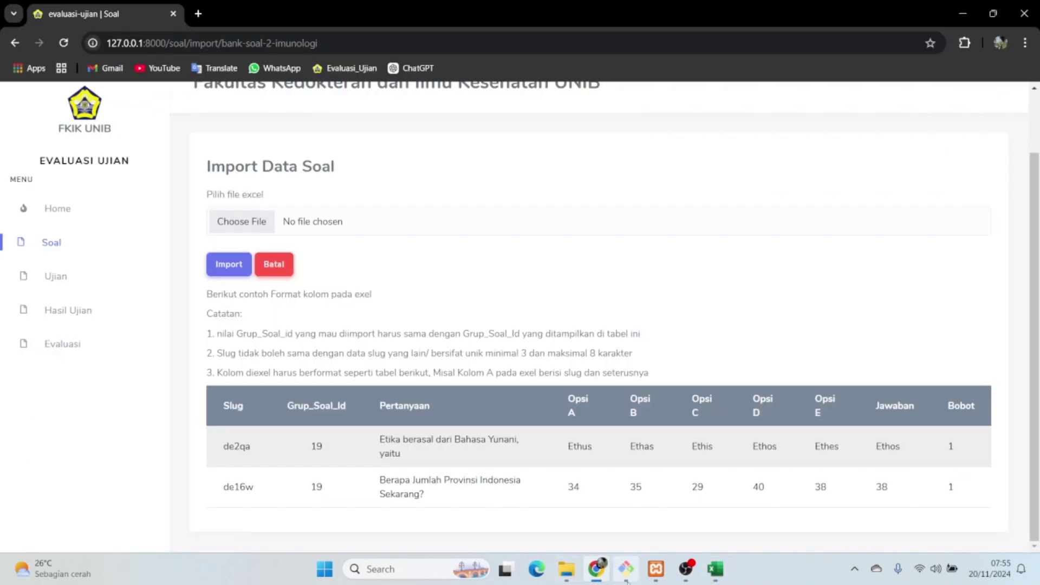
{"action": "left_click", "coordinate": [714, 569]}
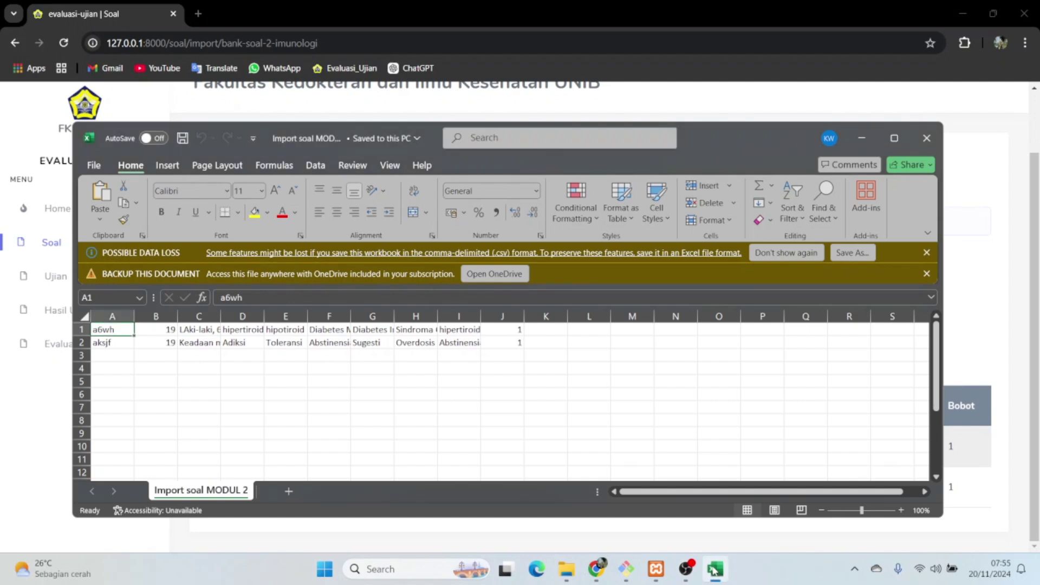
{"action": "left_click", "coordinate": [713, 569]}
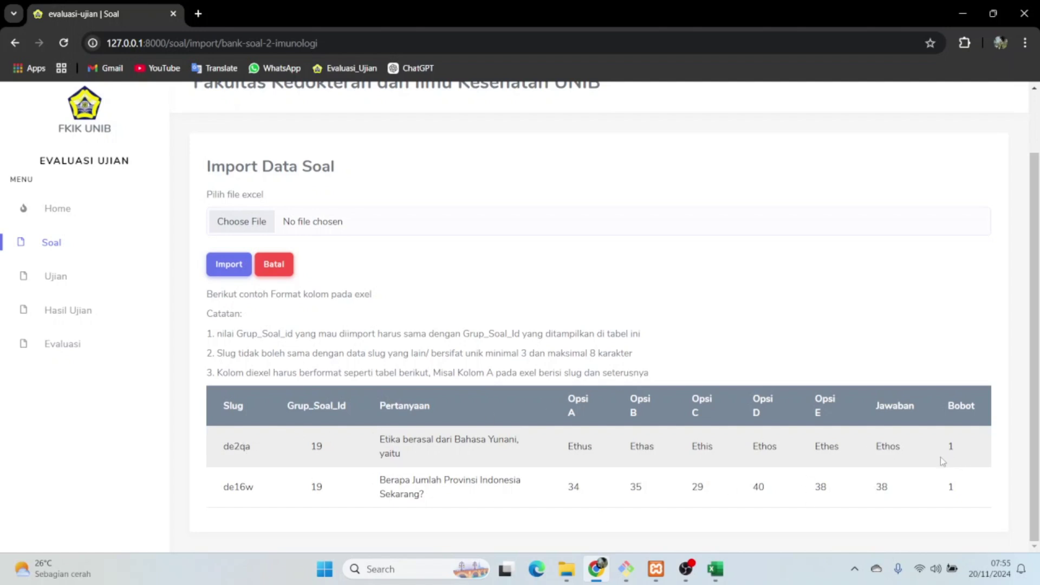
{"action": "left_click", "coordinate": [715, 569]}
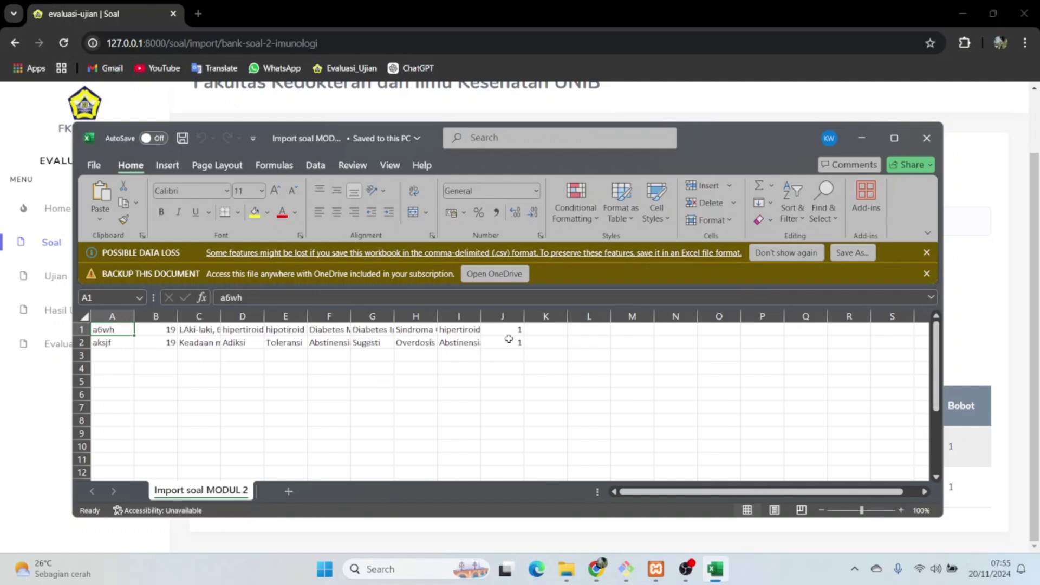
{"action": "left_click", "coordinate": [863, 140]}
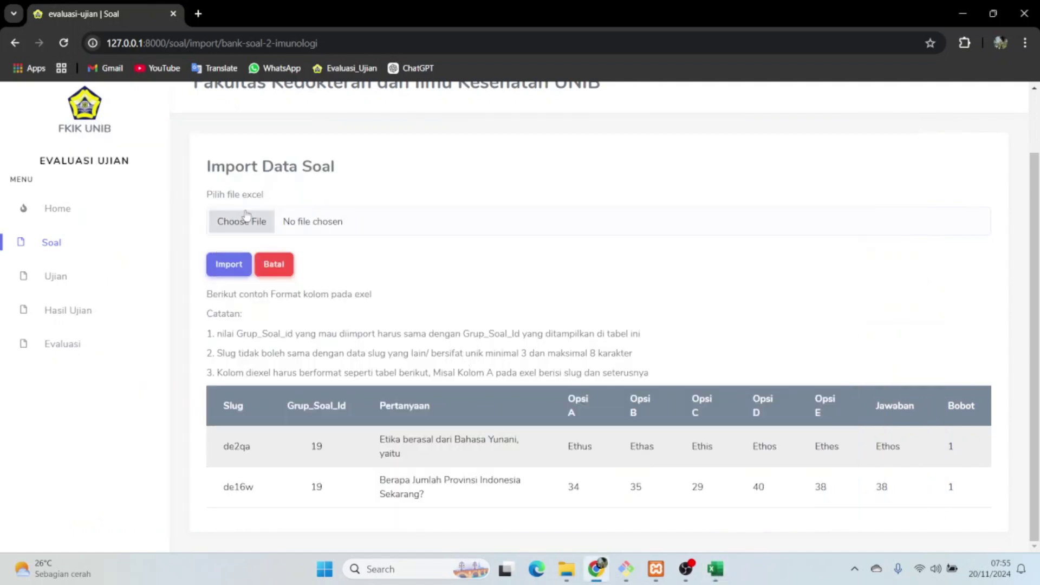
Import the questions from Import soal MODUL 2.csv in the exel import folder into Bank Soal 2.
{"action": "left_click", "coordinate": [325, 220]}
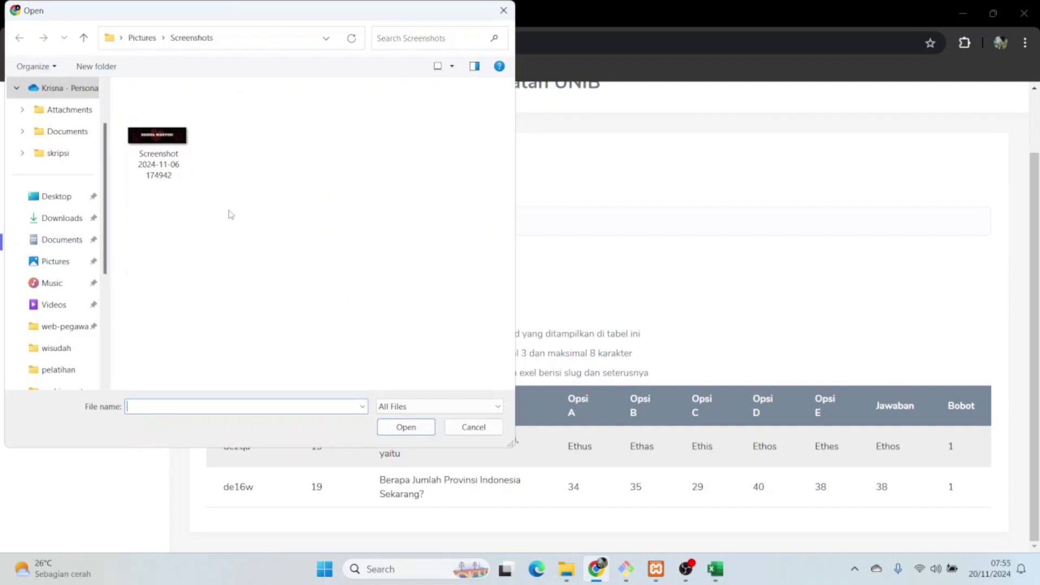
{"action": "scroll", "coordinate": [48, 363], "scroll_direction": "down", "scroll_amount": 3}
{"action": "left_click", "coordinate": [52, 205]}
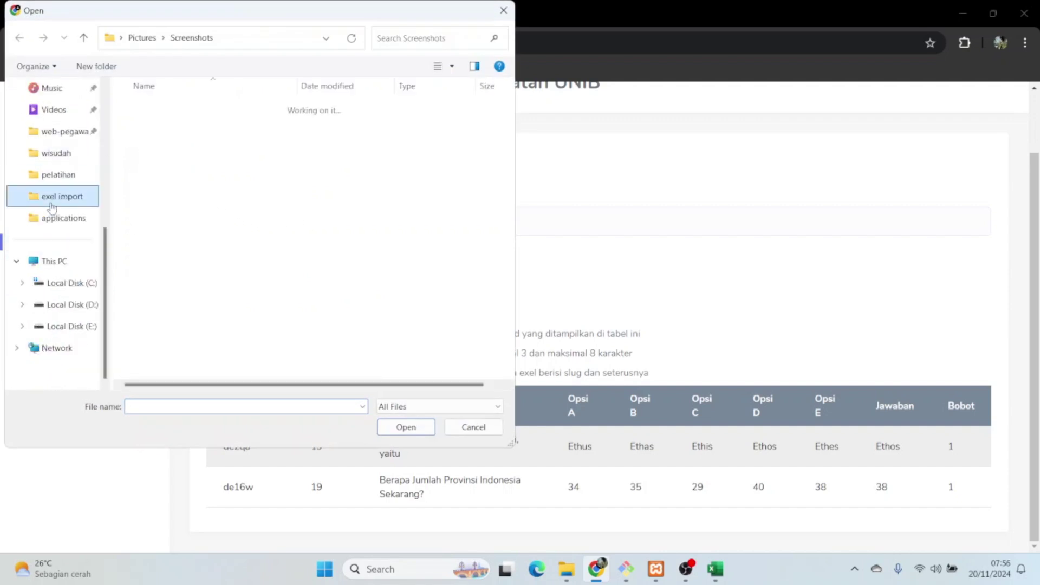
{"action": "left_click", "coordinate": [179, 128]}
{"action": "left_click", "coordinate": [406, 427]}
{"action": "left_click", "coordinate": [219, 266]}
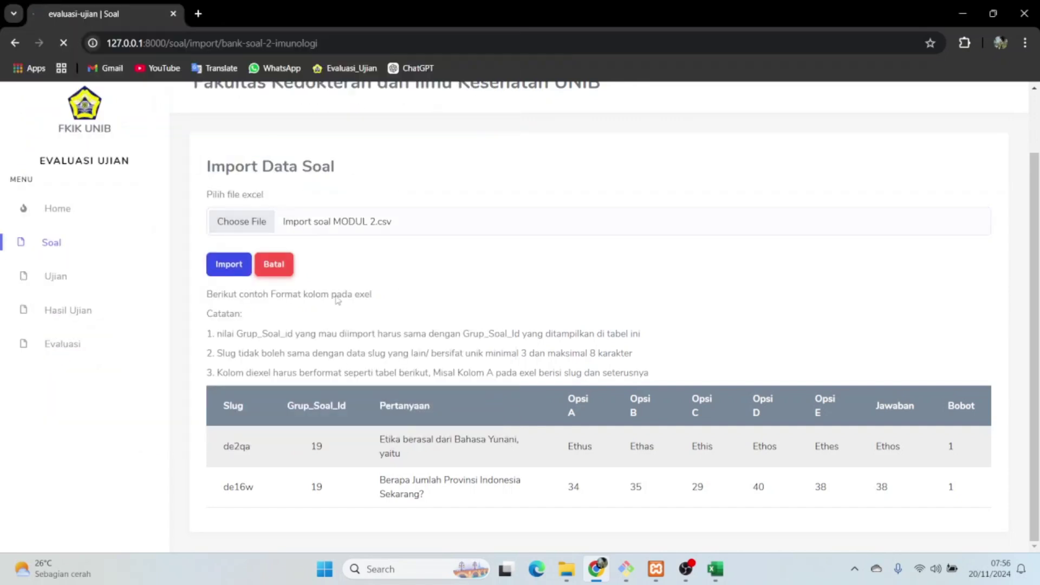
{"action": "left_click", "coordinate": [519, 407]}
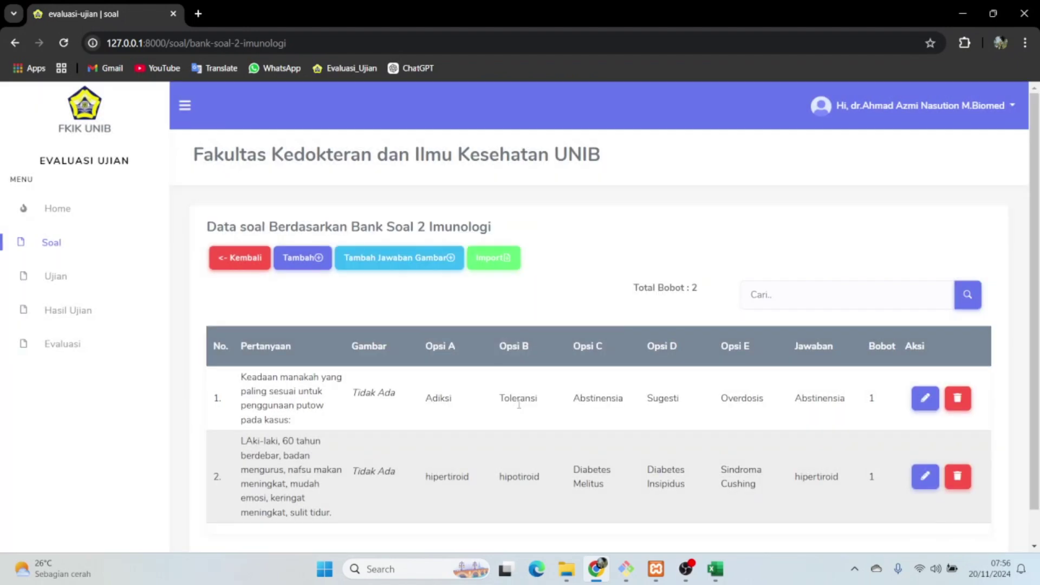
{"action": "scroll", "coordinate": [519, 404], "scroll_direction": "down", "scroll_amount": 1}
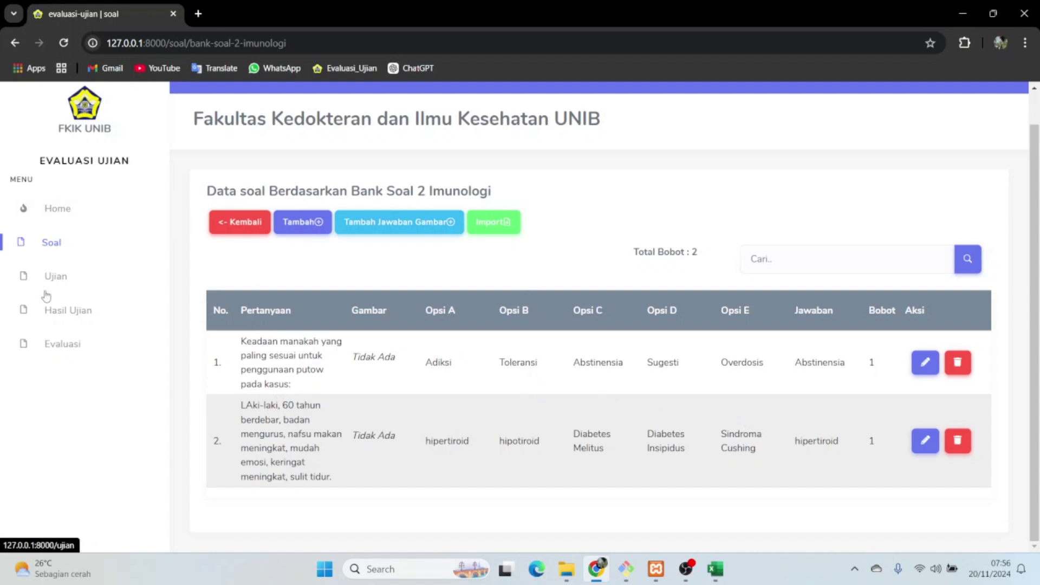
Start a new exam in the Ujian section and name it "Ujian Modul Akhir Imunologi".
{"action": "left_click", "coordinate": [74, 282]}
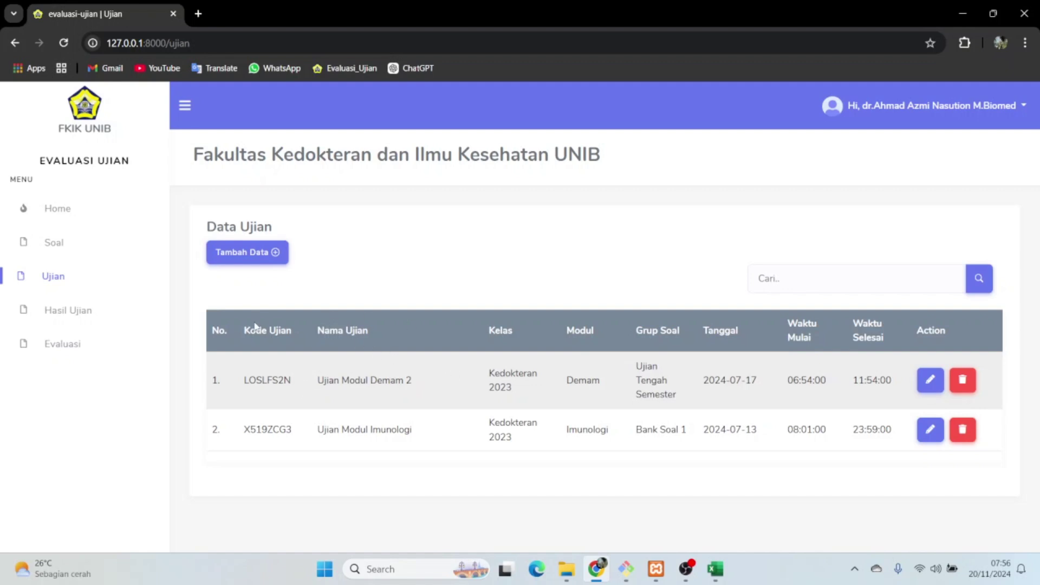
{"action": "left_click", "coordinate": [247, 252]}
{"action": "left_click", "coordinate": [320, 298]}
{"action": "type", "text": "Ujian H"}
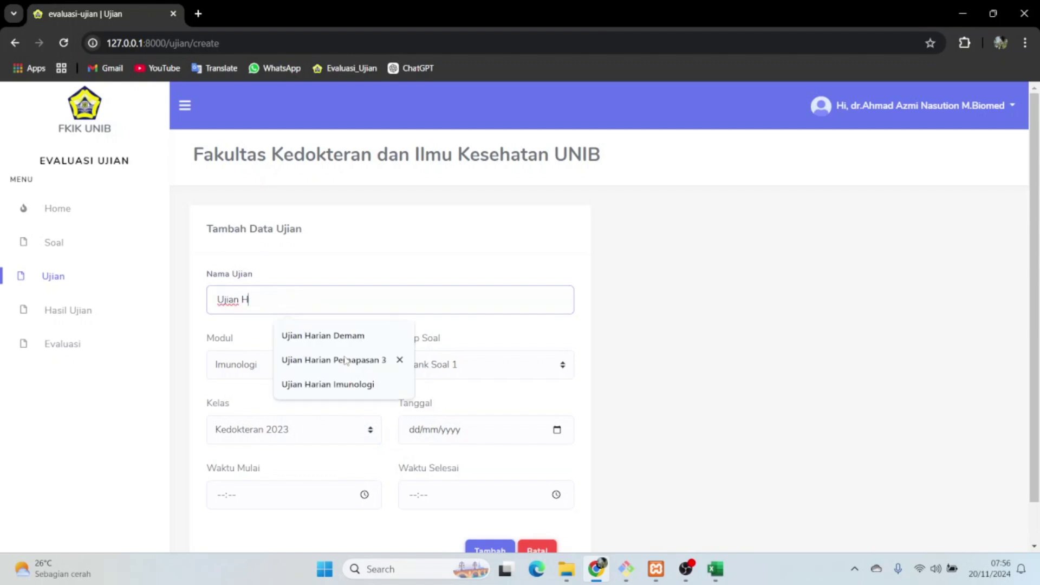
{"action": "key", "text": "BackSpace"}
{"action": "type", "text": "Modul Akhir Imunol"}
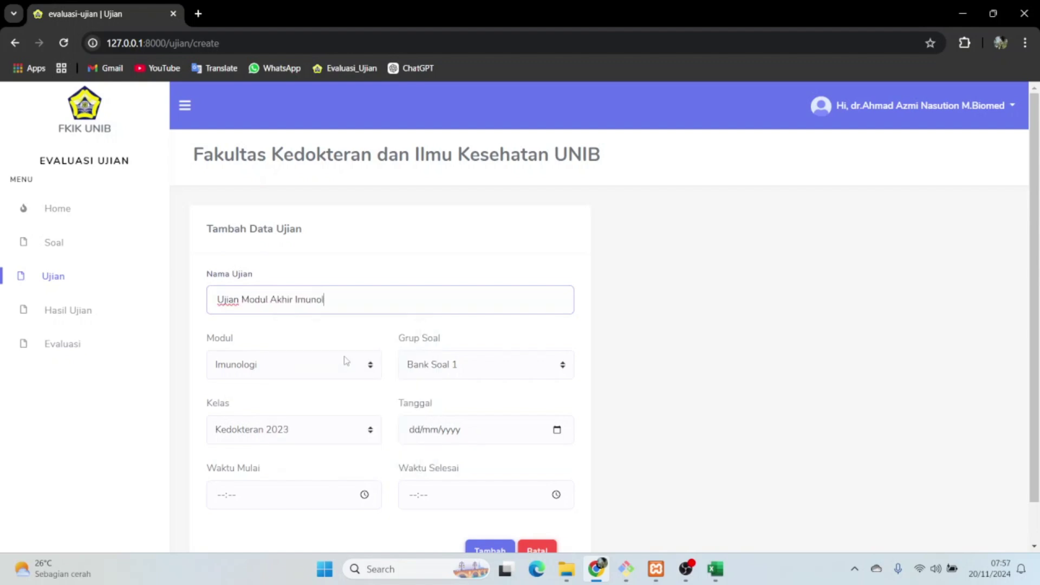
{"action": "type", "text": "ogi"}
Select the Imunologi module and the Bank Soal 1 question group for the new exam.
{"action": "left_click", "coordinate": [346, 360]}
{"action": "left_click", "coordinate": [332, 404]}
{"action": "left_click", "coordinate": [353, 374]}
{"action": "left_click", "coordinate": [351, 388]}
{"action": "key", "text": "Tab"}
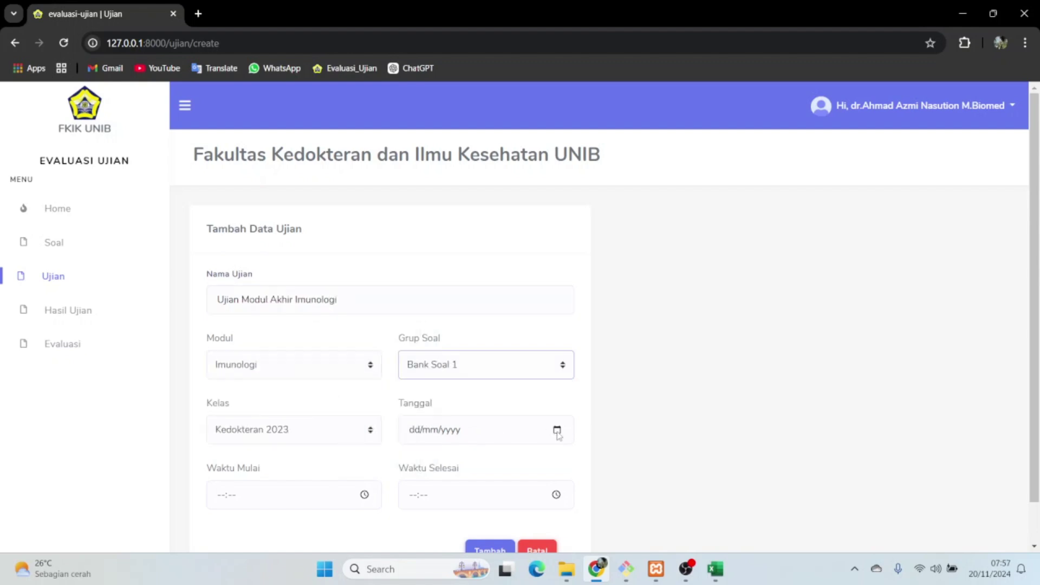
Set the exam date to 20/11/2024 and its start time (Waktu Mulai) to 08:00.
{"action": "left_click", "coordinate": [556, 430]}
{"action": "left_click", "coordinate": [471, 342]}
{"action": "left_click", "coordinate": [365, 495]}
{"action": "left_click", "coordinate": [228, 343]}
{"action": "left_click", "coordinate": [265, 390]}
Set the exam's end time (Waktu Selesai) to 10:00 and add the exam.
{"action": "left_click", "coordinate": [557, 494]}
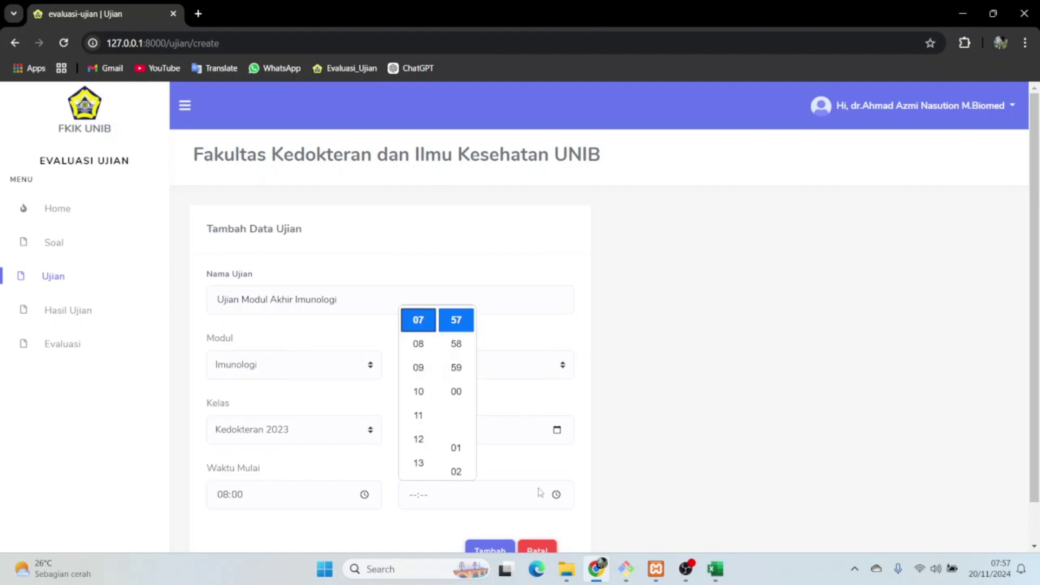
{"action": "left_click", "coordinate": [419, 391]}
{"action": "left_click", "coordinate": [456, 391]}
{"action": "scroll", "coordinate": [692, 485], "scroll_direction": "down", "scroll_amount": 1}
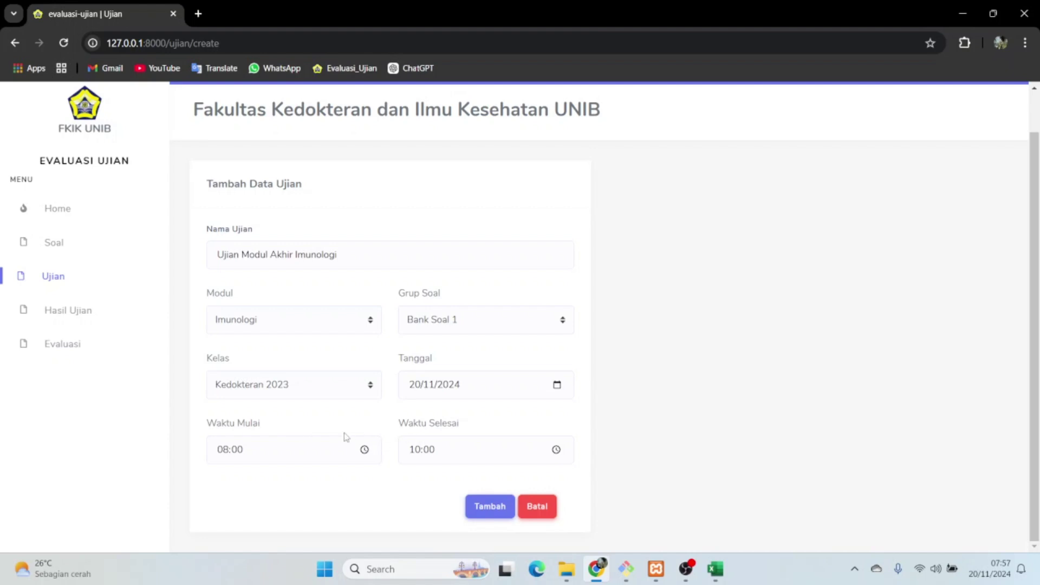
{"action": "left_click", "coordinate": [508, 514]}
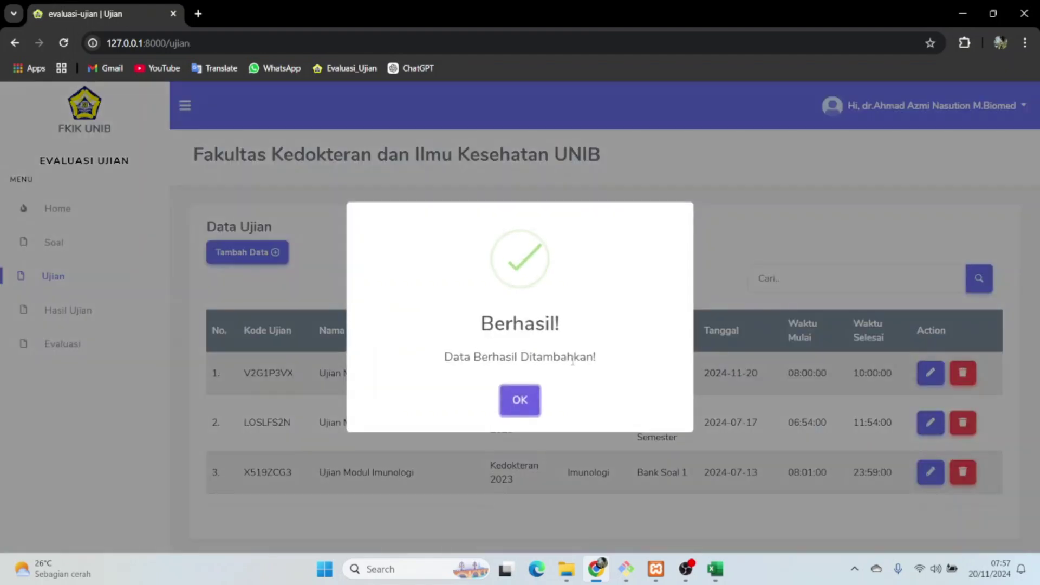
Highlight the Kode Ujian of the Ujian Modul Akhir Imunologi exam in the exam list.
{"action": "left_click", "coordinate": [245, 372]}
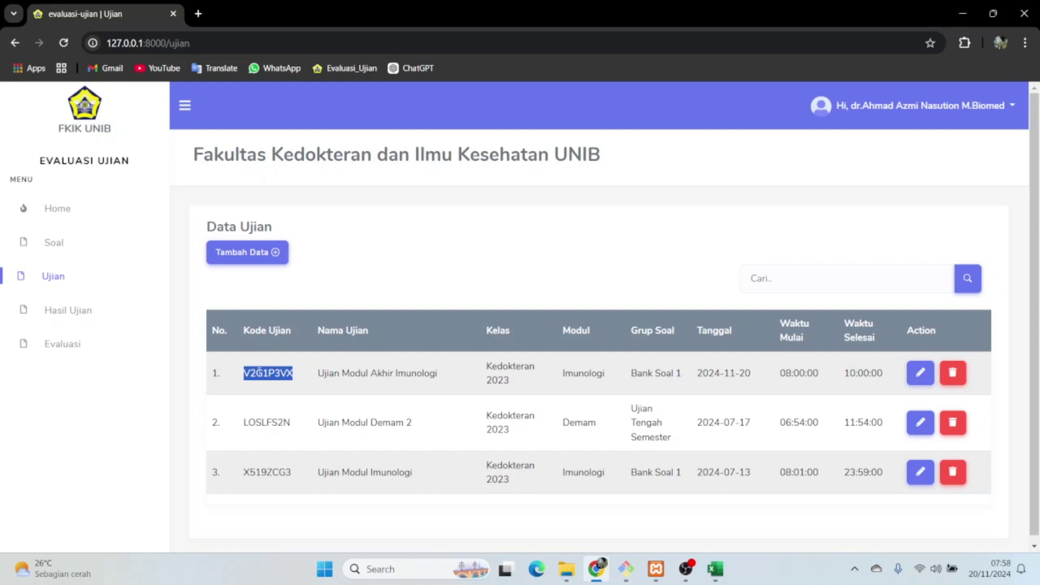
{"action": "left_click", "coordinate": [260, 372]}
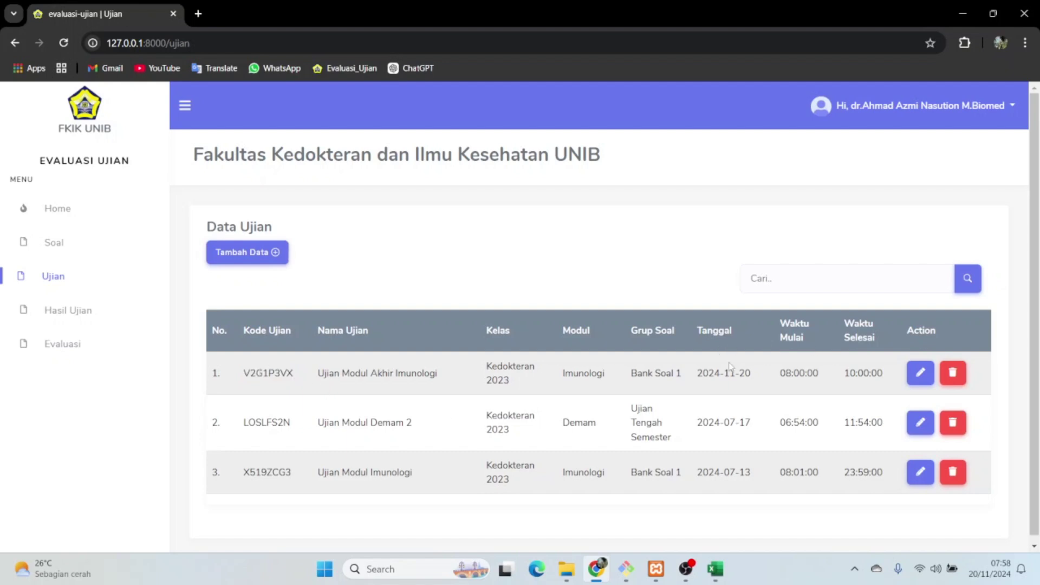
Edit the Ujian Modul Akhir Imunologi exam, setting its end time to 11:00, and save the change.
{"action": "left_click", "coordinate": [919, 375]}
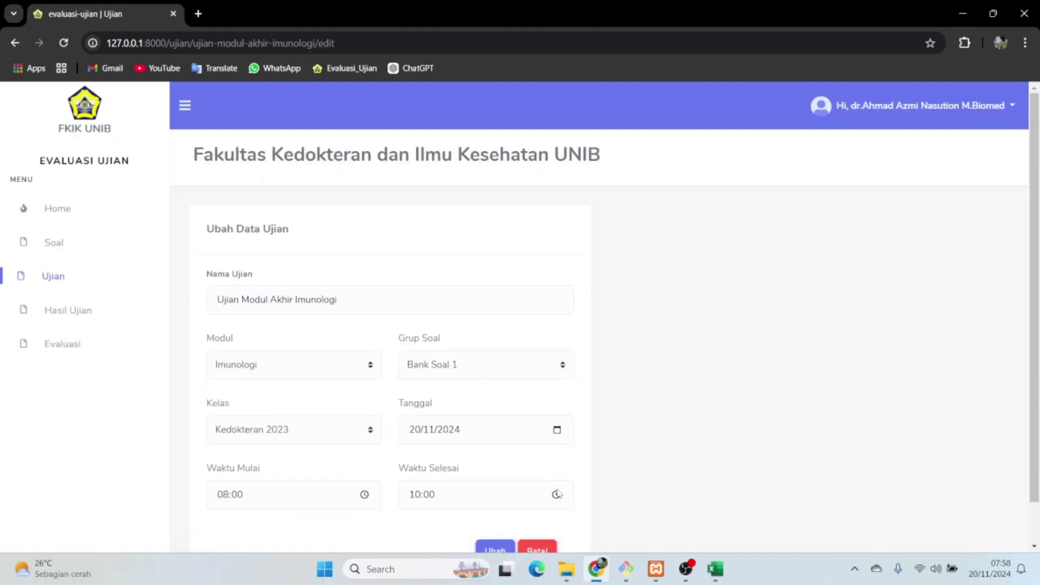
{"action": "left_click", "coordinate": [558, 494]}
{"action": "left_click", "coordinate": [419, 342]}
{"action": "left_click", "coordinate": [686, 404]}
{"action": "scroll", "coordinate": [686, 405], "scroll_direction": "down", "scroll_amount": 2}
{"action": "left_click", "coordinate": [492, 509]}
{"action": "left_click", "coordinate": [522, 404]}
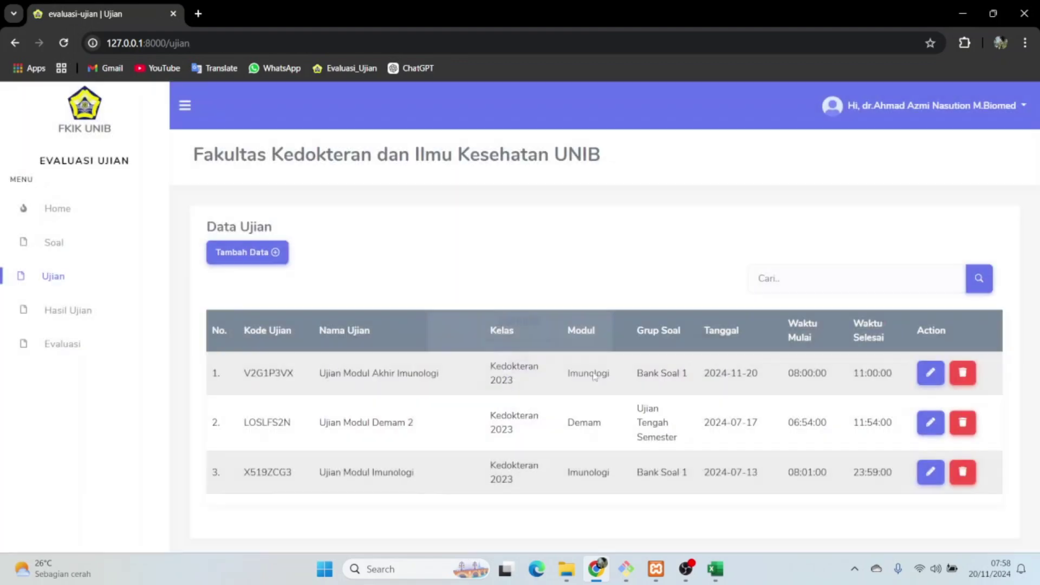
Search the exam list for "imun".
{"action": "left_click", "coordinate": [792, 276]}
{"action": "type", "text": "imun"}
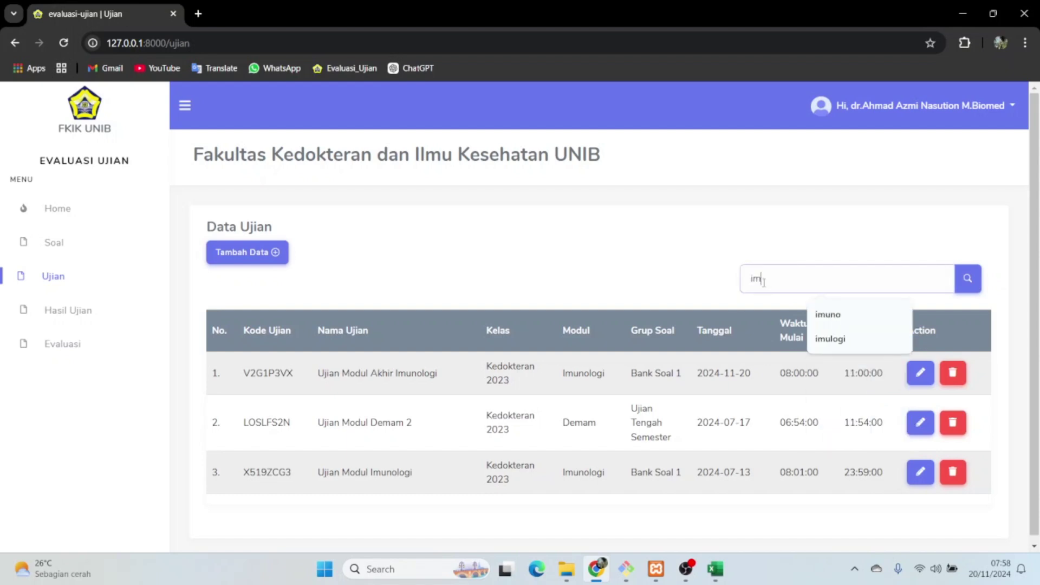
{"action": "key", "text": "Return"}
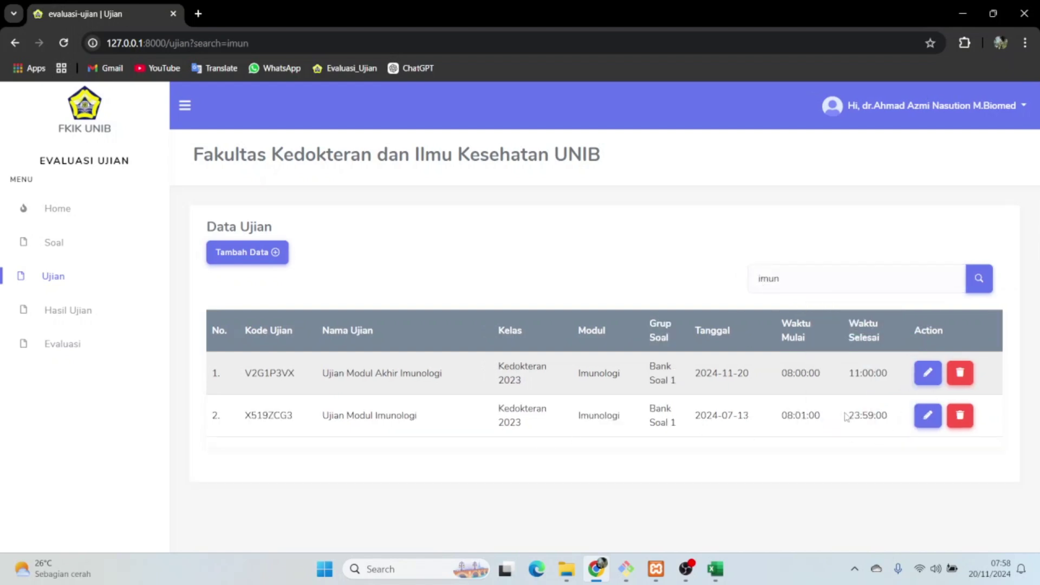
Request deletion of the Ujian Modul Imunologi exam, decline it, and return to the full exam list.
{"action": "left_click", "coordinate": [959, 415]}
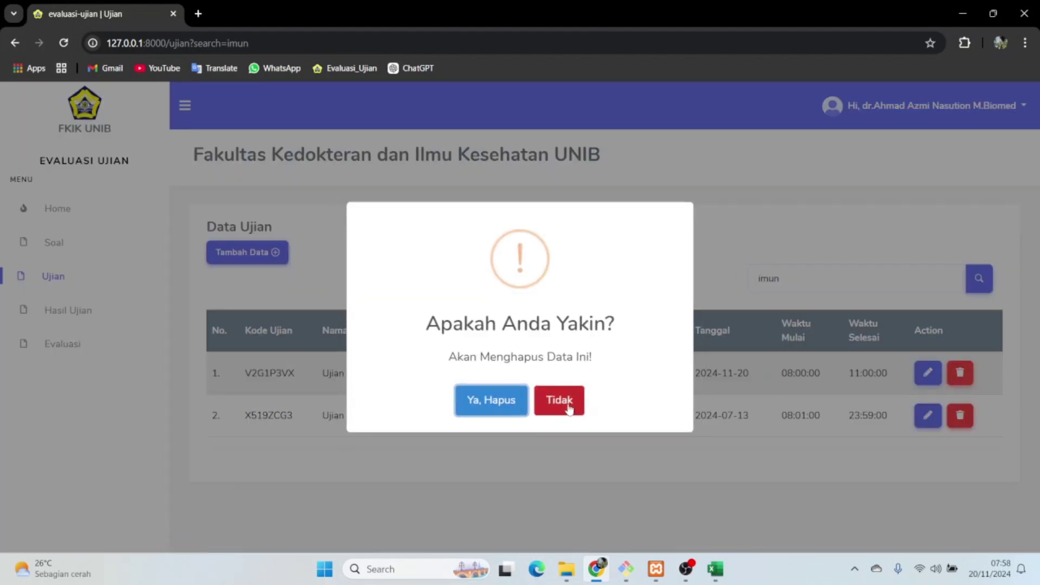
{"action": "left_click", "coordinate": [560, 401]}
{"action": "left_click", "coordinate": [84, 277]}
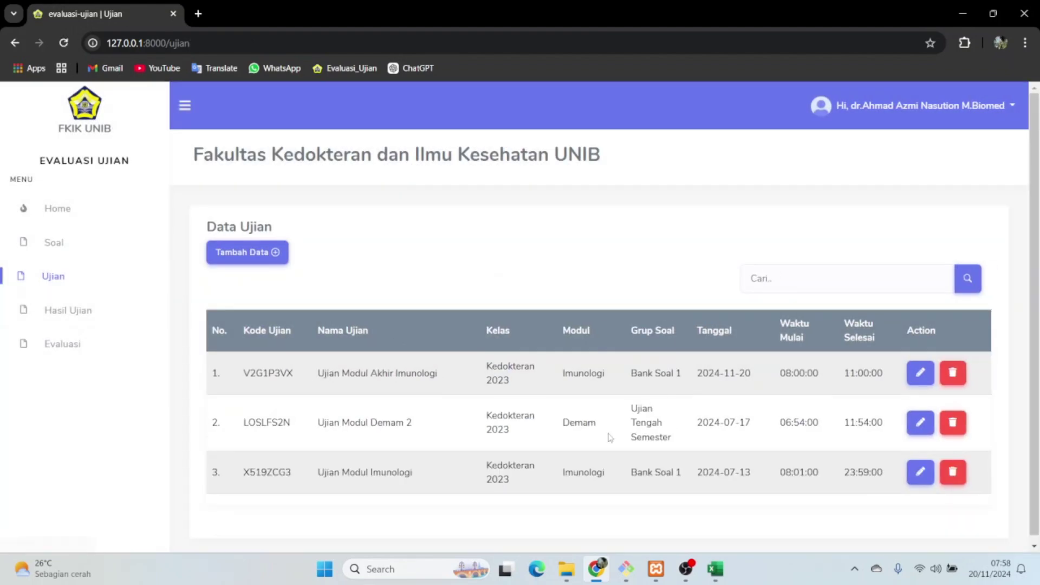
Open the exam results of the Imunologi module for Ujian Modul Imunologi and look over the student score list.
{"action": "left_click", "coordinate": [70, 312]}
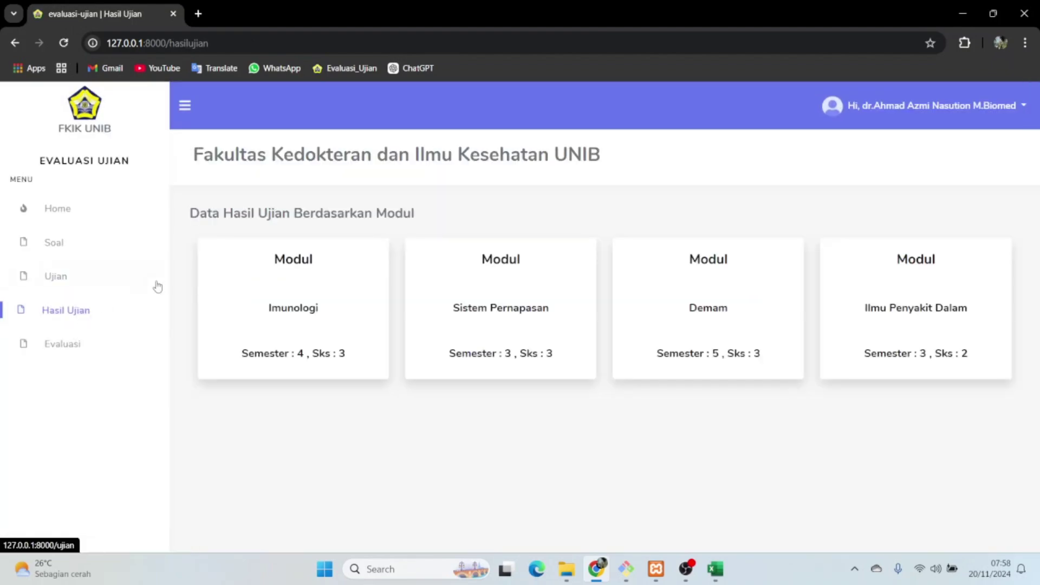
{"action": "left_click", "coordinate": [342, 306]}
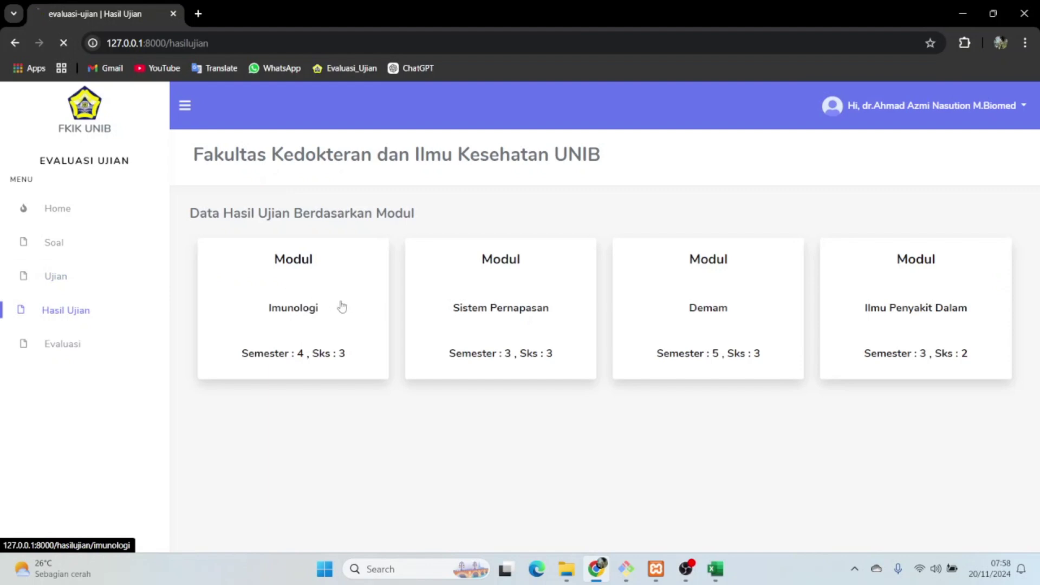
{"action": "left_click", "coordinate": [340, 342]}
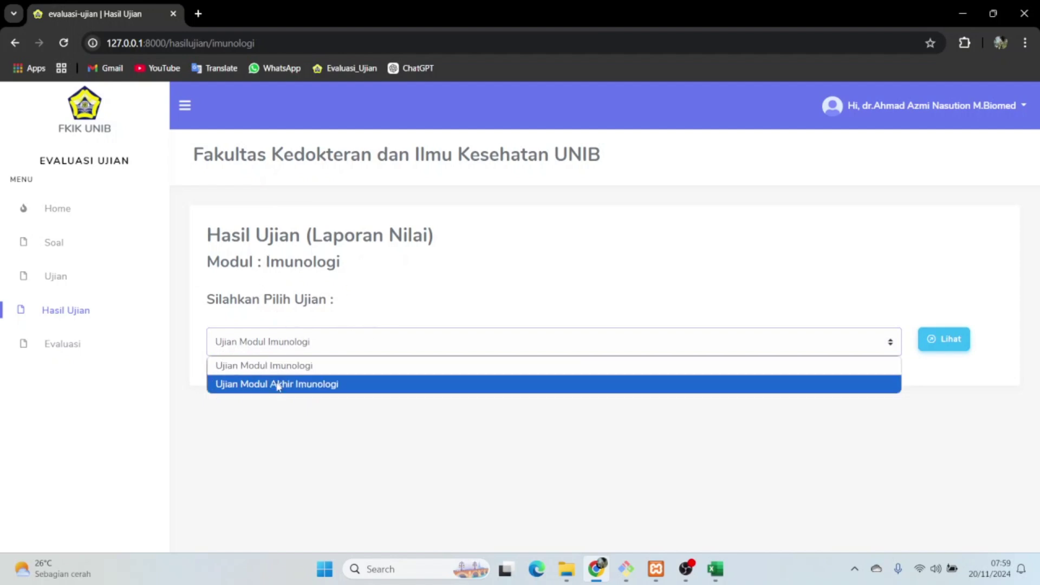
{"action": "left_click", "coordinate": [379, 373]}
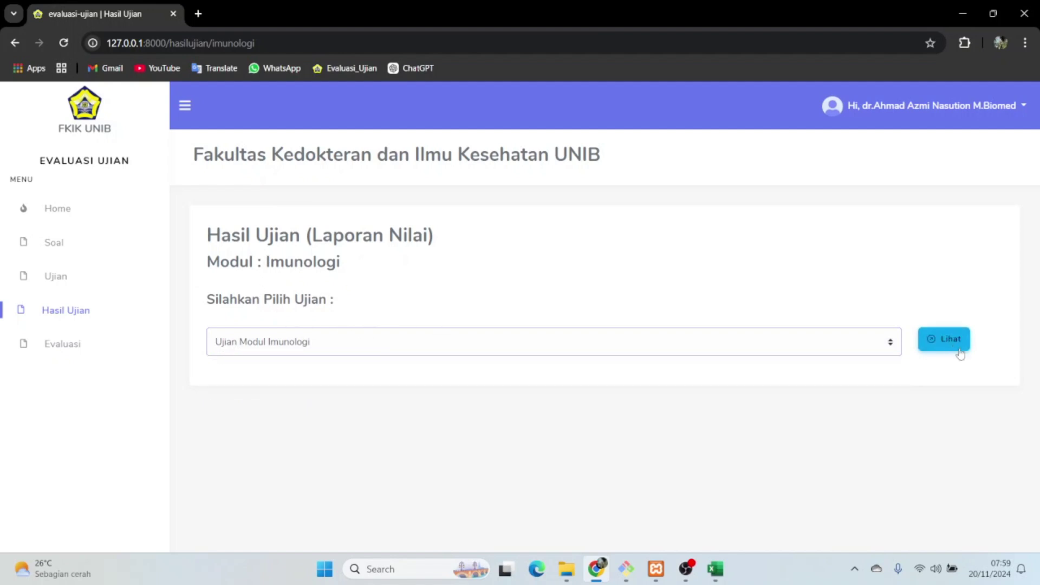
{"action": "left_click", "coordinate": [943, 339]}
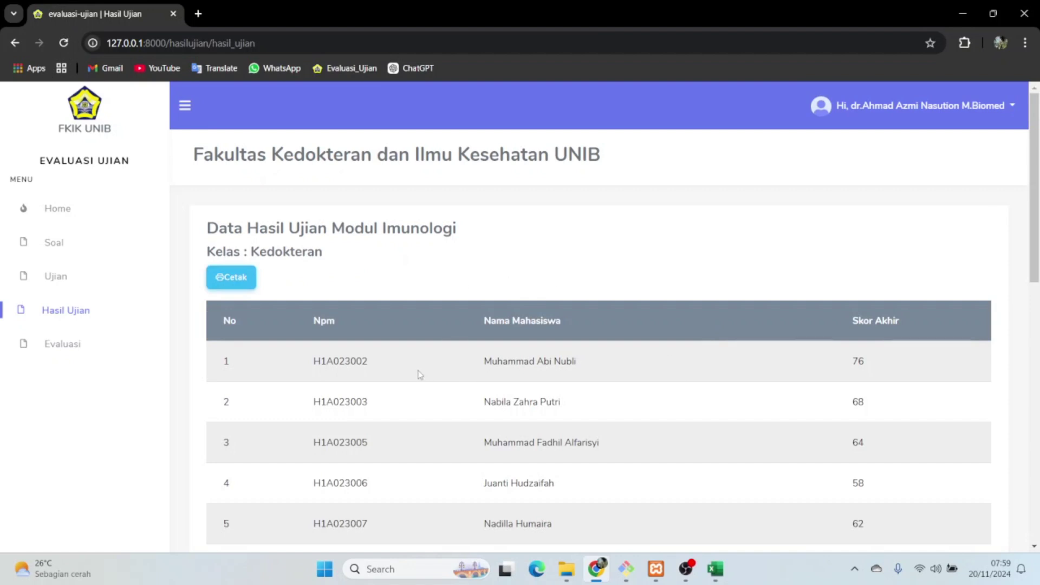
{"action": "scroll", "coordinate": [638, 394], "scroll_direction": "down", "scroll_amount": 1}
{"action": "scroll", "coordinate": [638, 394], "scroll_direction": "up", "scroll_amount": 1}
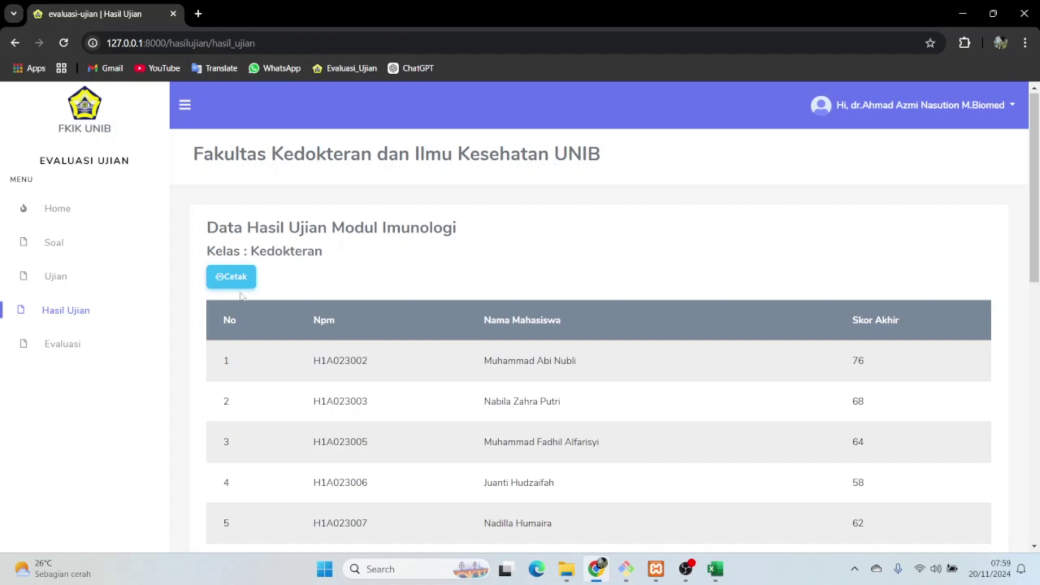
Preview the printable results report, check the available print destinations, and close the report without printing.
{"action": "left_click", "coordinate": [232, 278]}
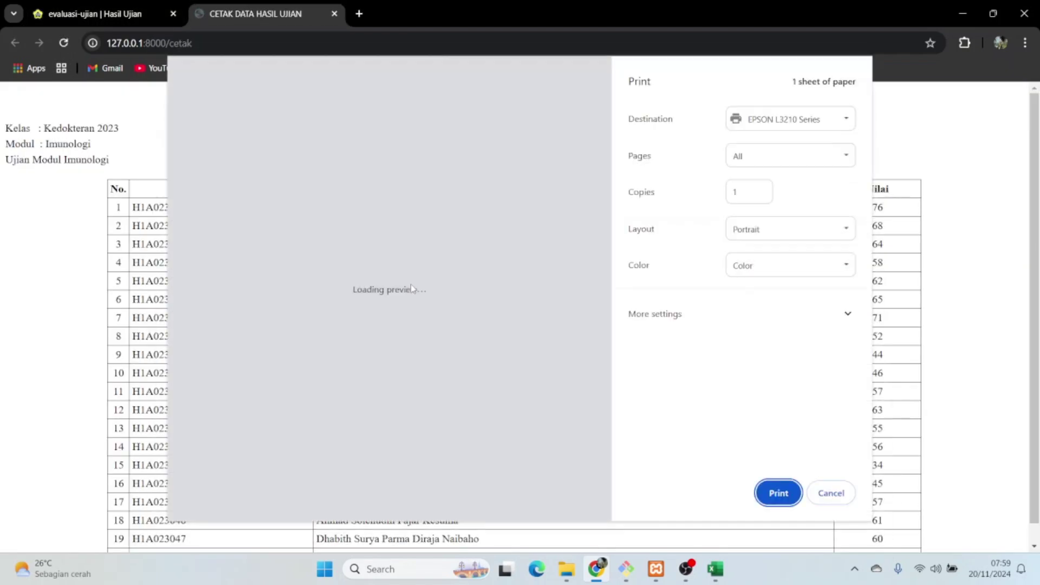
{"action": "left_click", "coordinate": [761, 118]}
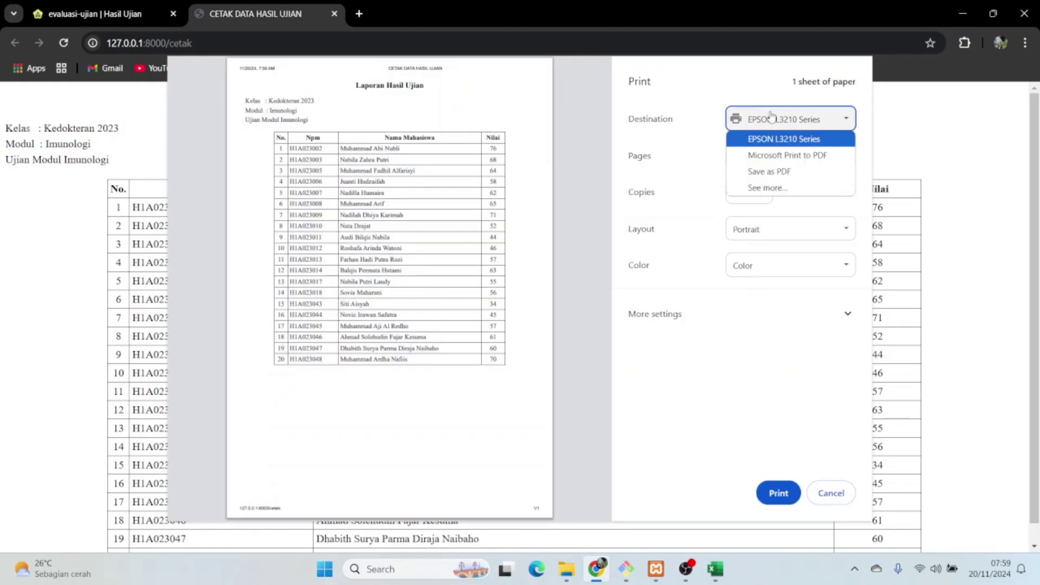
{"action": "left_click", "coordinate": [454, 242]}
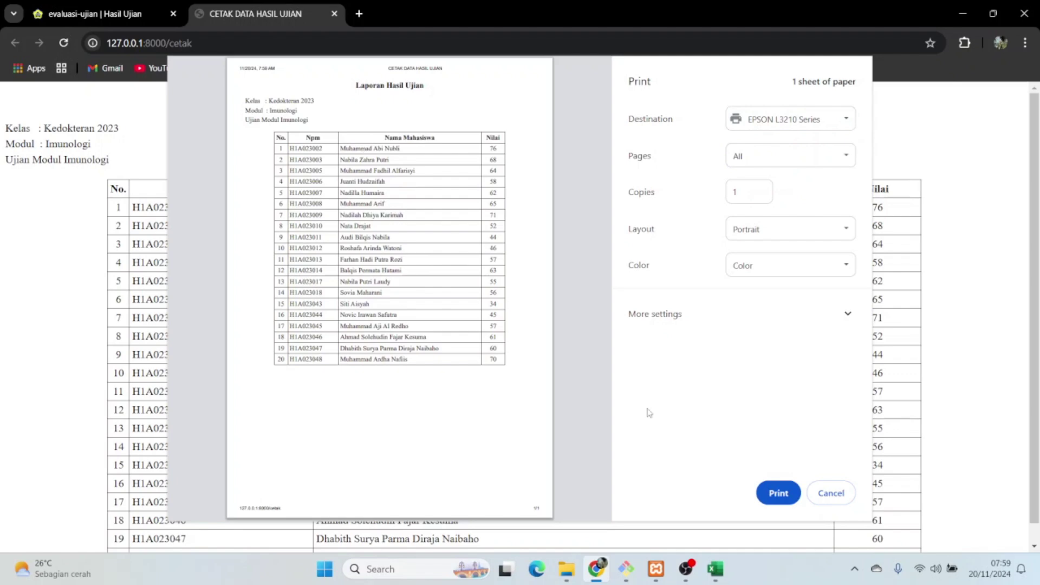
{"action": "left_click", "coordinate": [830, 492]}
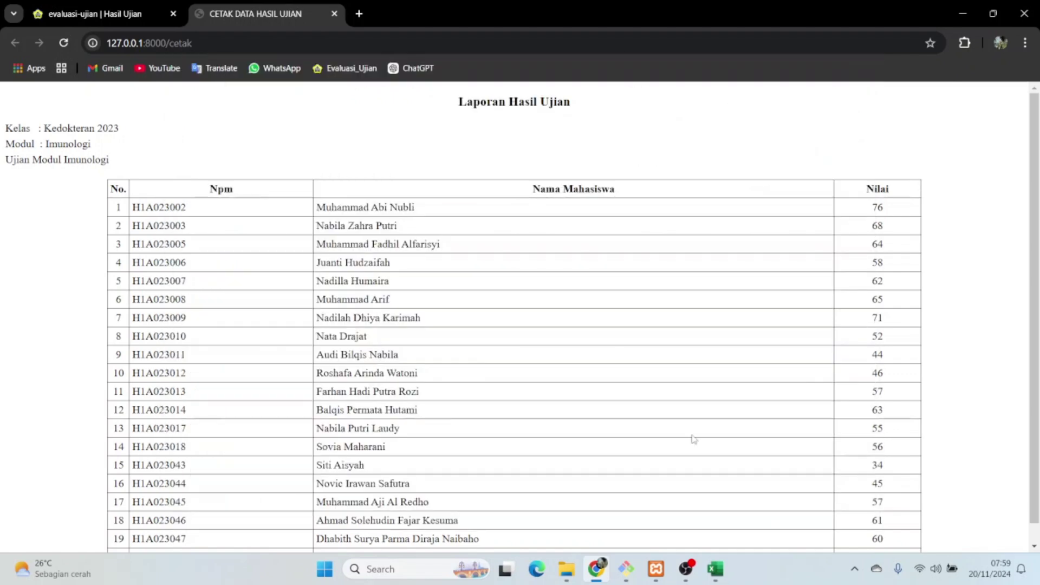
{"action": "left_click", "coordinate": [334, 14]}
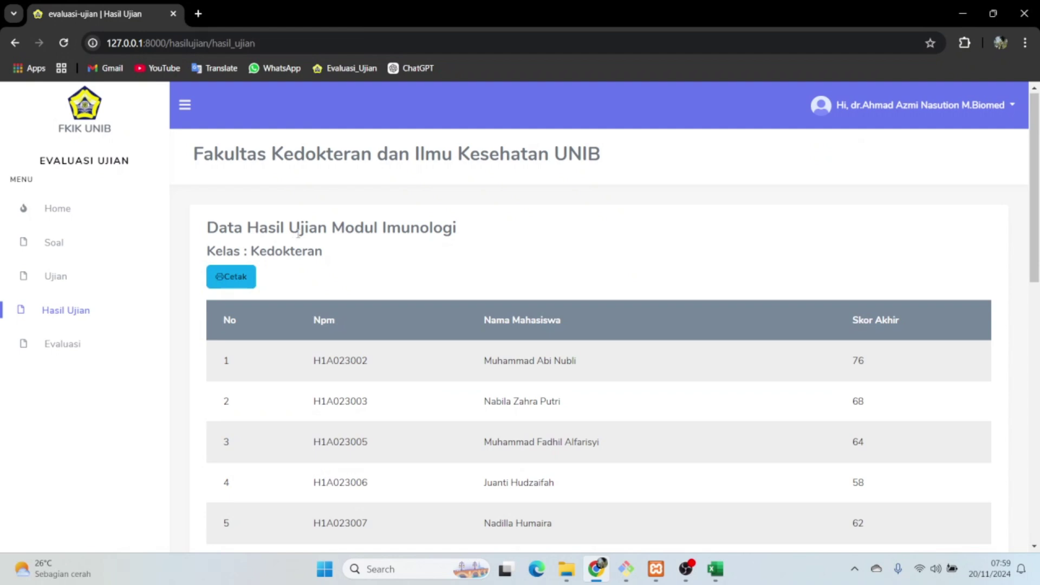
Open the Imunologi module's evaluation for Ujian Modul Imunologi and look over its question list.
{"action": "left_click", "coordinate": [94, 346]}
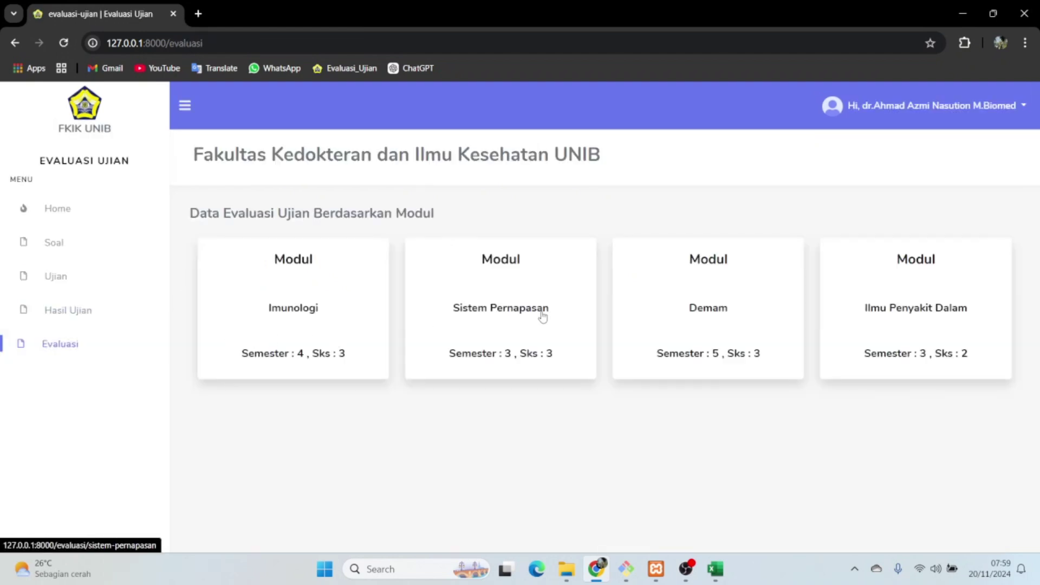
{"action": "left_click", "coordinate": [301, 304]}
{"action": "left_click", "coordinate": [287, 339]}
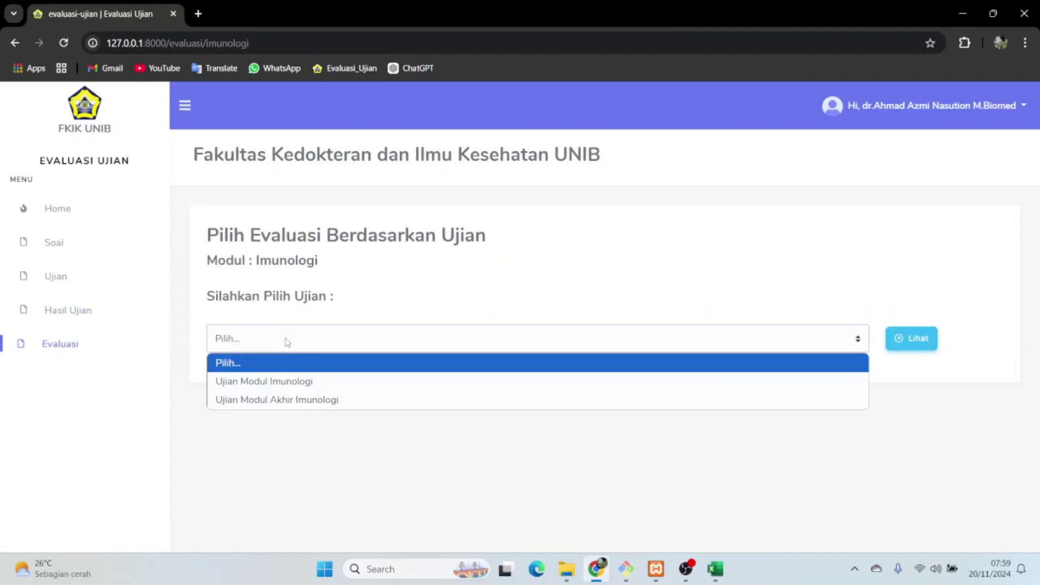
{"action": "left_click", "coordinate": [282, 382]}
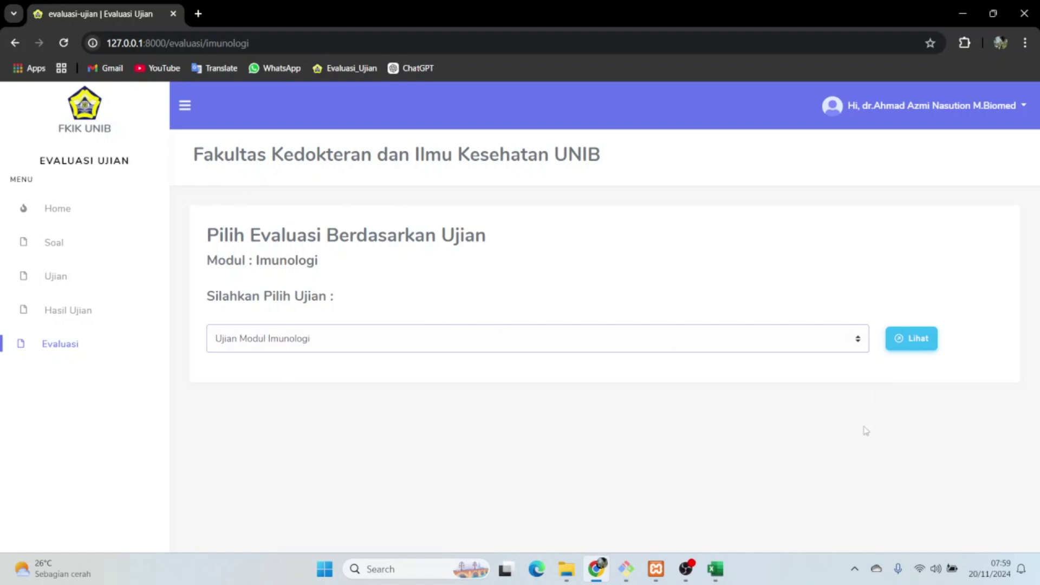
{"action": "left_click", "coordinate": [917, 340]}
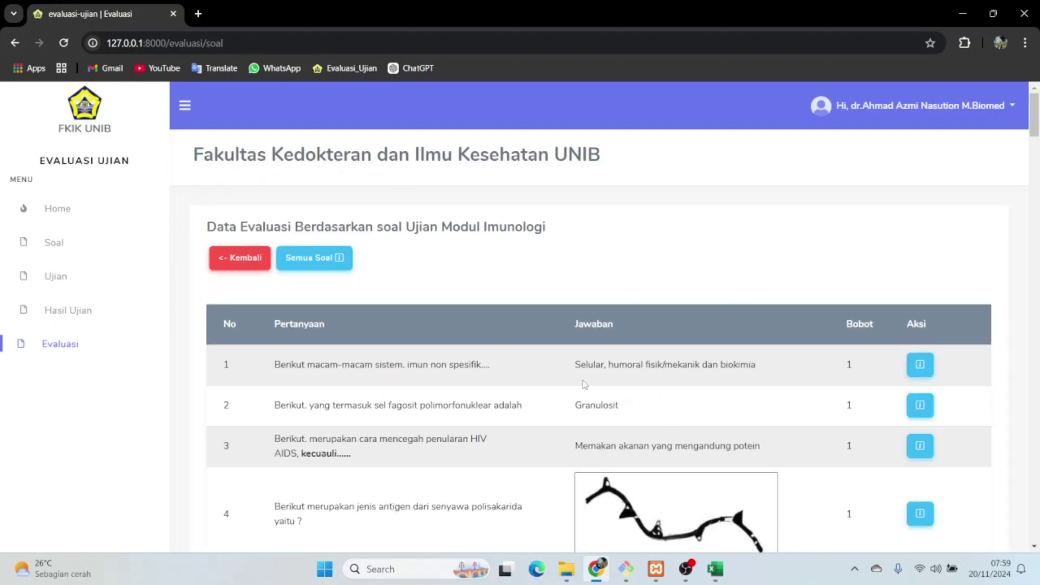
{"action": "scroll", "coordinate": [587, 383], "scroll_direction": "down", "scroll_amount": 2}
{"action": "scroll", "coordinate": [593, 381], "scroll_direction": "up", "scroll_amount": 2}
{"action": "scroll", "coordinate": [684, 317], "scroll_direction": "down", "scroll_amount": 3}
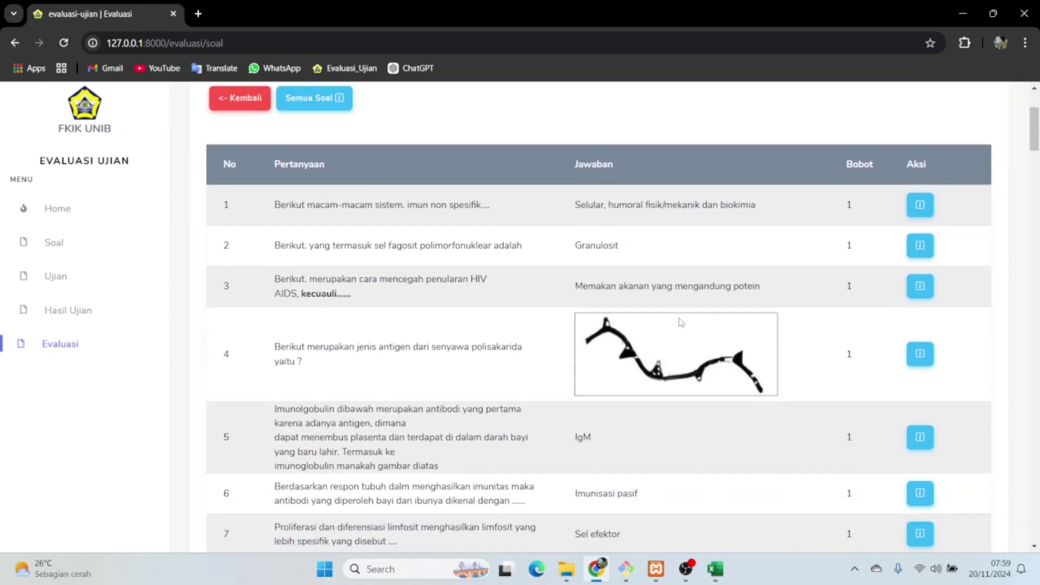
{"action": "scroll", "coordinate": [681, 322], "scroll_direction": "up", "scroll_amount": 2}
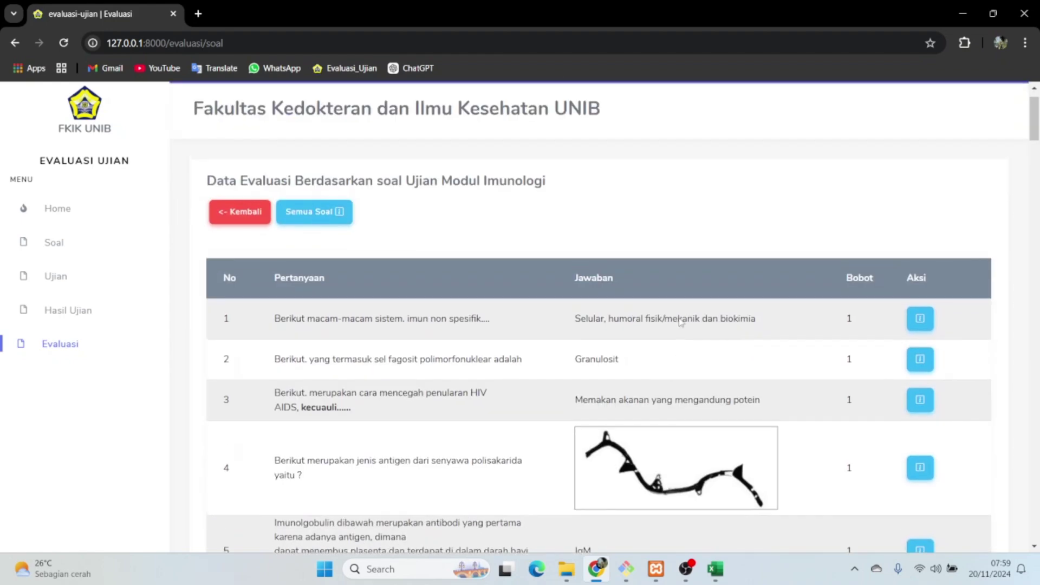
Examine the item evaluation of question 1, including its answer chart and student responses, and return to the question list.
{"action": "left_click", "coordinate": [920, 320]}
{"action": "scroll", "coordinate": [545, 378], "scroll_direction": "down", "scroll_amount": 7}
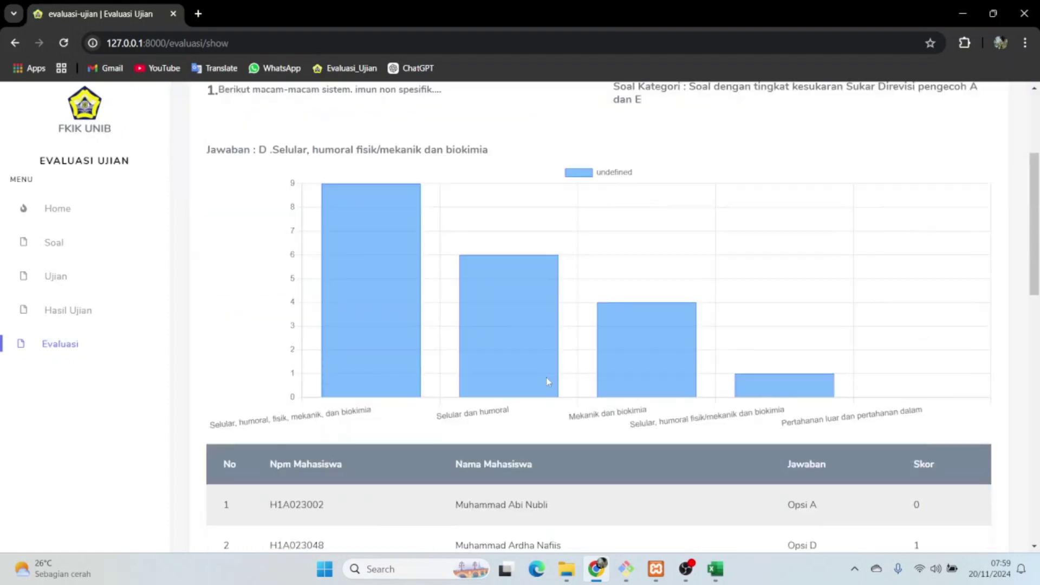
{"action": "scroll", "coordinate": [548, 382], "scroll_direction": "up", "scroll_amount": 7}
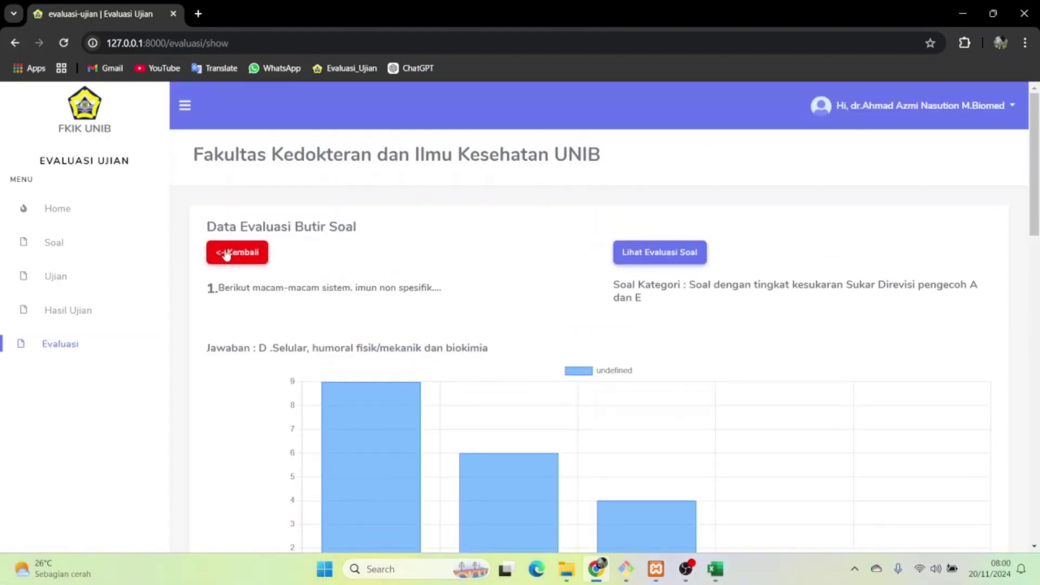
{"action": "left_click", "coordinate": [222, 257]}
Open the evaluation of all questions and examine the classification percentages and the option table.
{"action": "left_click", "coordinate": [308, 259]}
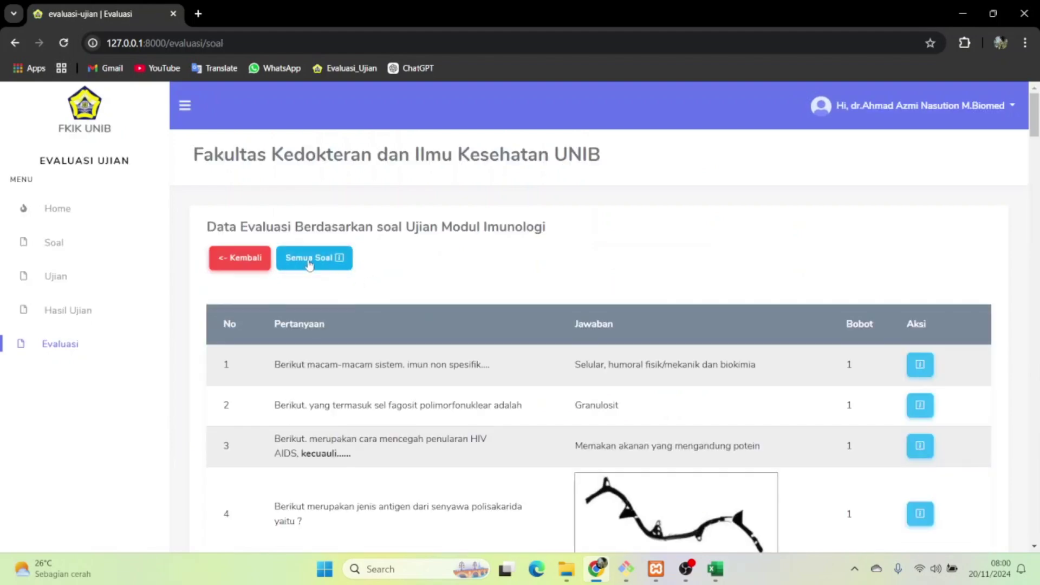
{"action": "scroll", "coordinate": [417, 392], "scroll_direction": "down", "scroll_amount": 5}
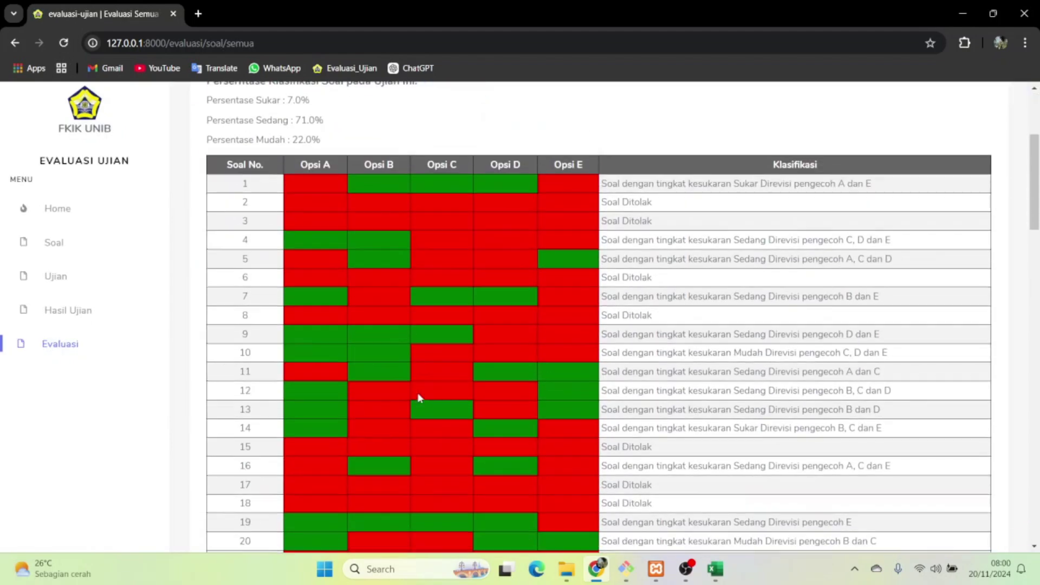
{"action": "scroll", "coordinate": [417, 392], "scroll_direction": "up", "scroll_amount": 5}
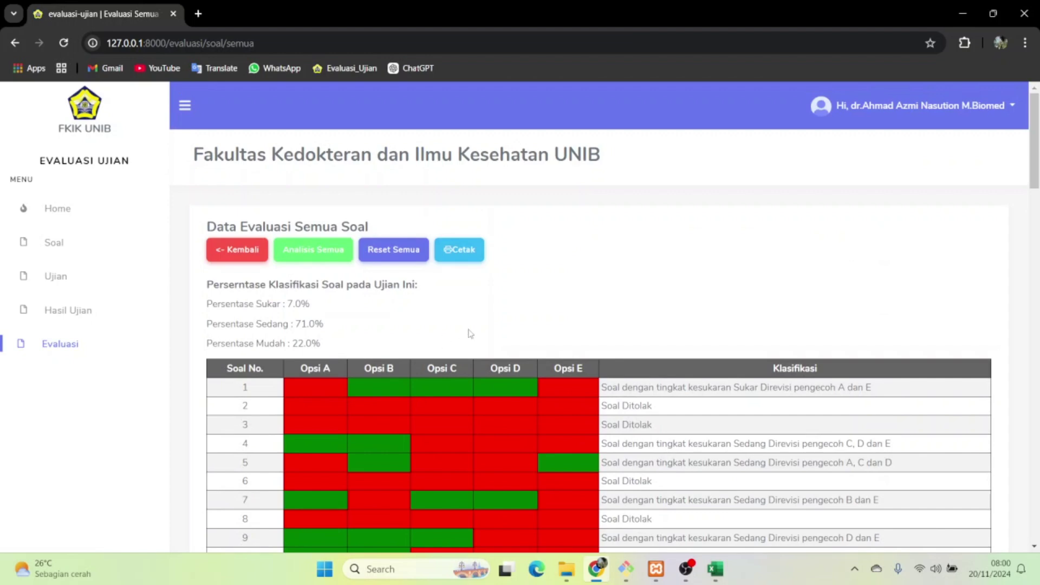
{"action": "scroll", "coordinate": [469, 330], "scroll_direction": "down", "scroll_amount": 1}
{"action": "scroll", "coordinate": [470, 333], "scroll_direction": "down", "scroll_amount": 1}
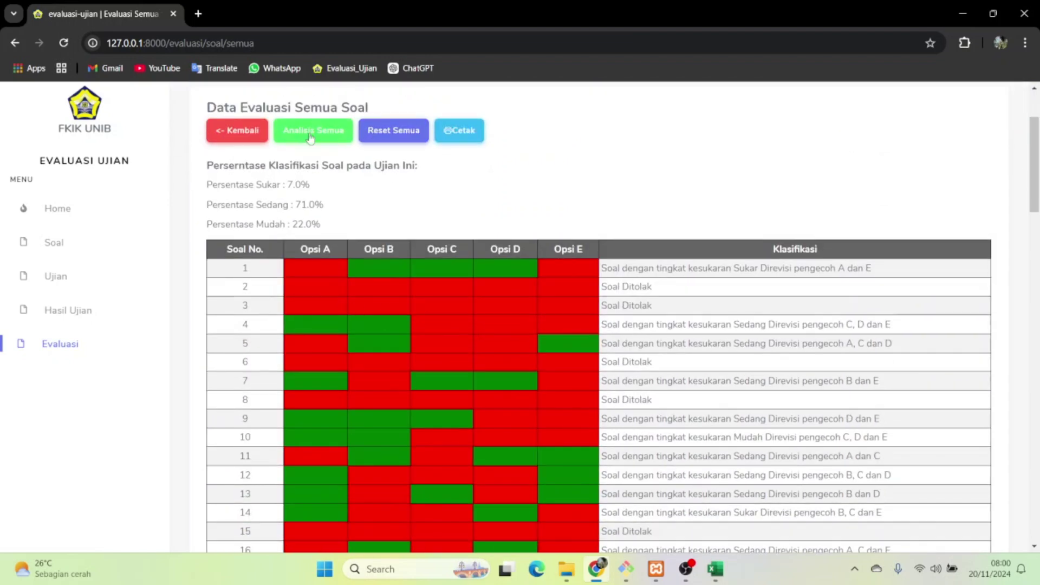
Reset the analysis of all questions in Ujian Modul Imunologi and check the classification table.
{"action": "left_click", "coordinate": [413, 132]}
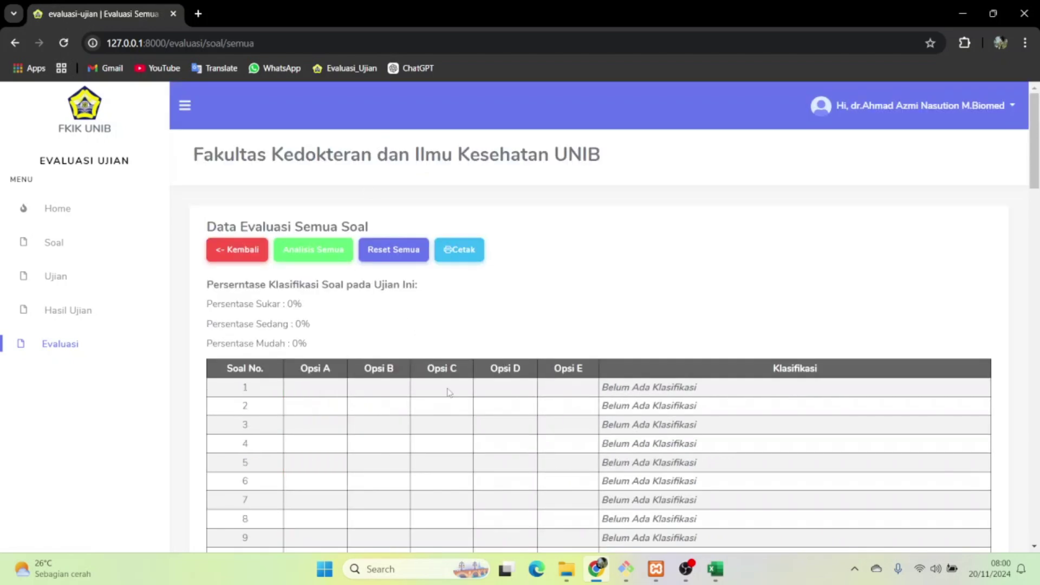
{"action": "scroll", "coordinate": [448, 392], "scroll_direction": "down", "scroll_amount": 3}
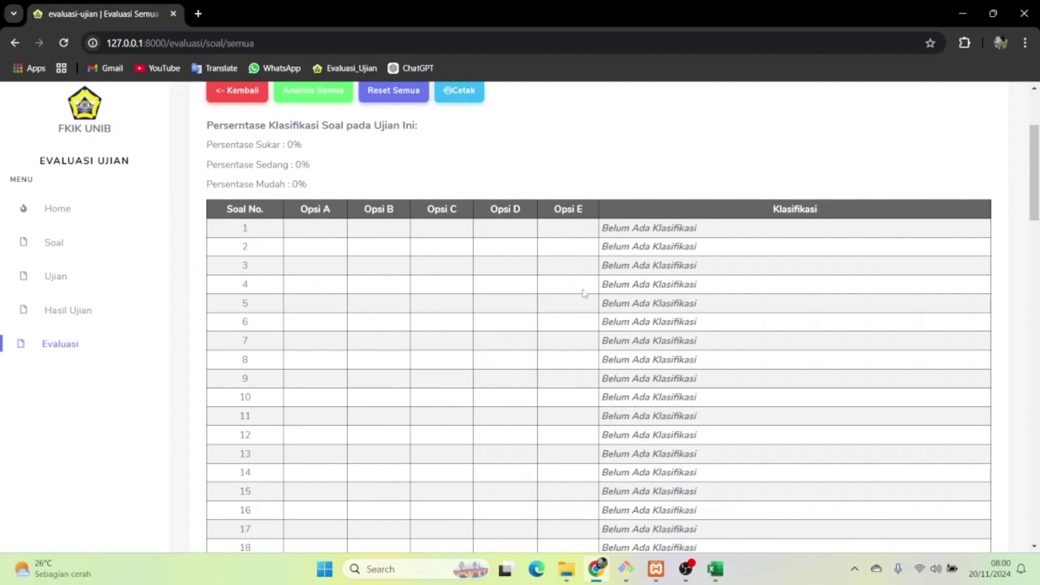
{"action": "scroll", "coordinate": [398, 290], "scroll_direction": "up", "scroll_amount": 3}
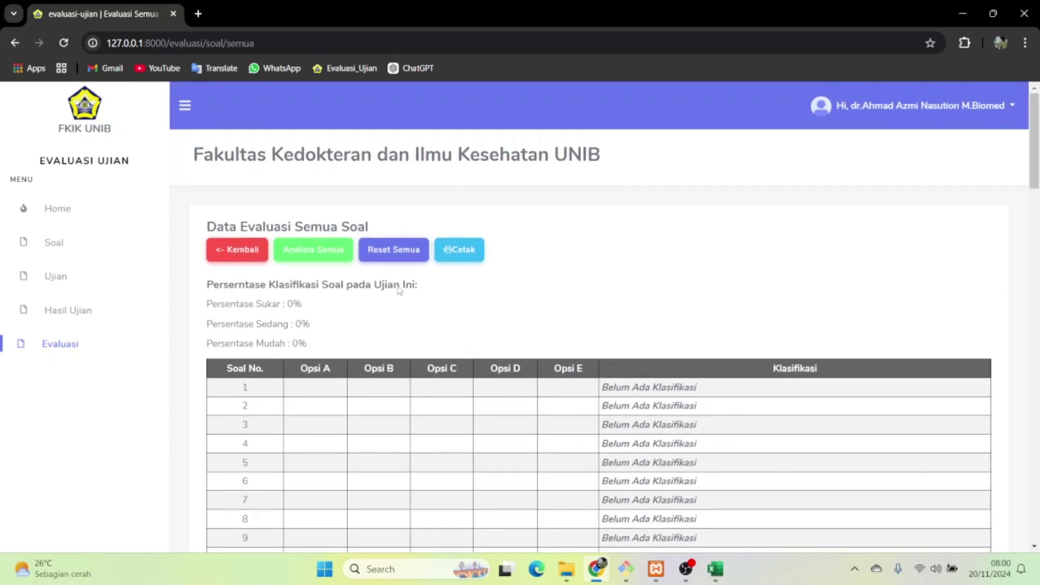
{"action": "scroll", "coordinate": [399, 289], "scroll_direction": "down", "scroll_amount": 10}
{"action": "scroll", "coordinate": [398, 290], "scroll_direction": "up", "scroll_amount": 10}
Run the analysis for all questions and review the difficulty percentages, distractor results and classifications across the table.
{"action": "left_click", "coordinate": [311, 256]}
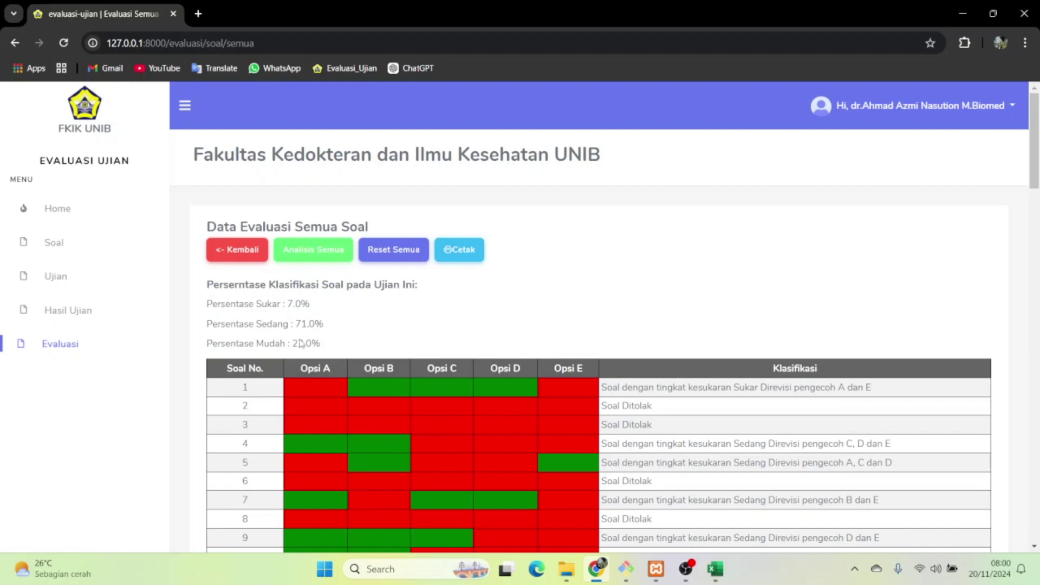
{"action": "scroll", "coordinate": [558, 394], "scroll_direction": "down", "scroll_amount": 2}
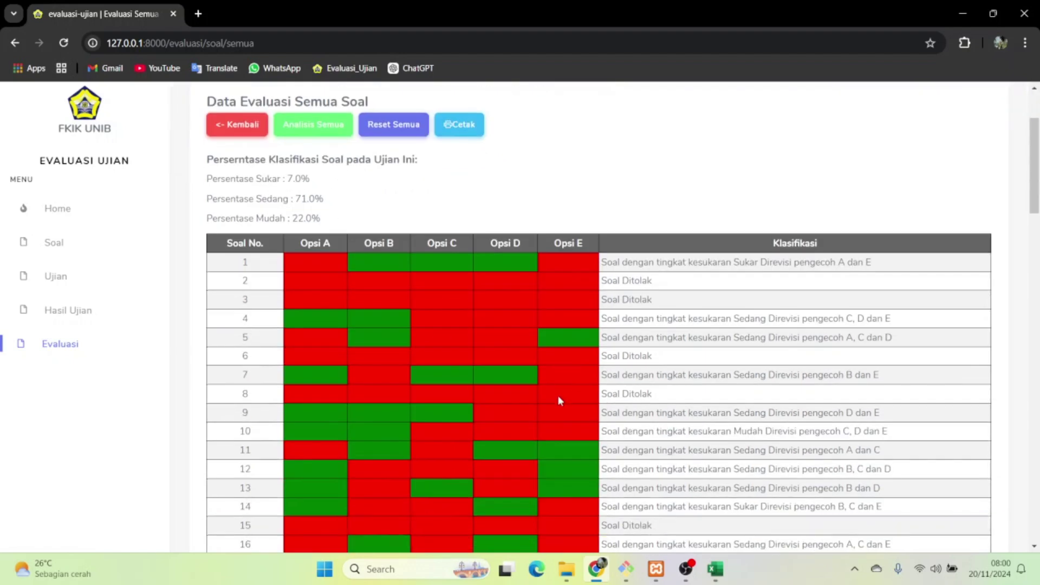
{"action": "scroll", "coordinate": [558, 395], "scroll_direction": "up", "scroll_amount": 1}
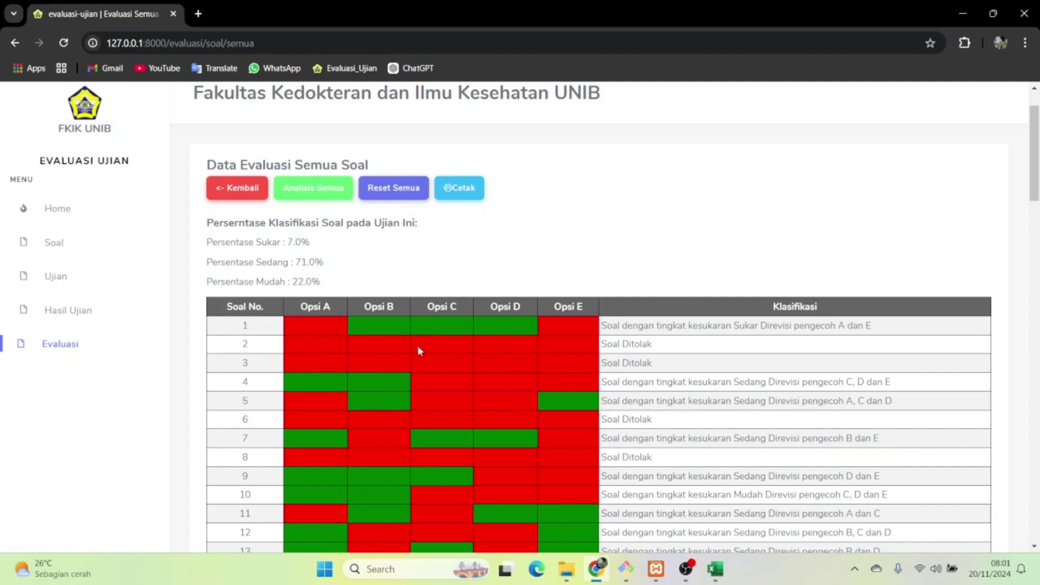
{"action": "scroll", "coordinate": [694, 375], "scroll_direction": "down", "scroll_amount": 2}
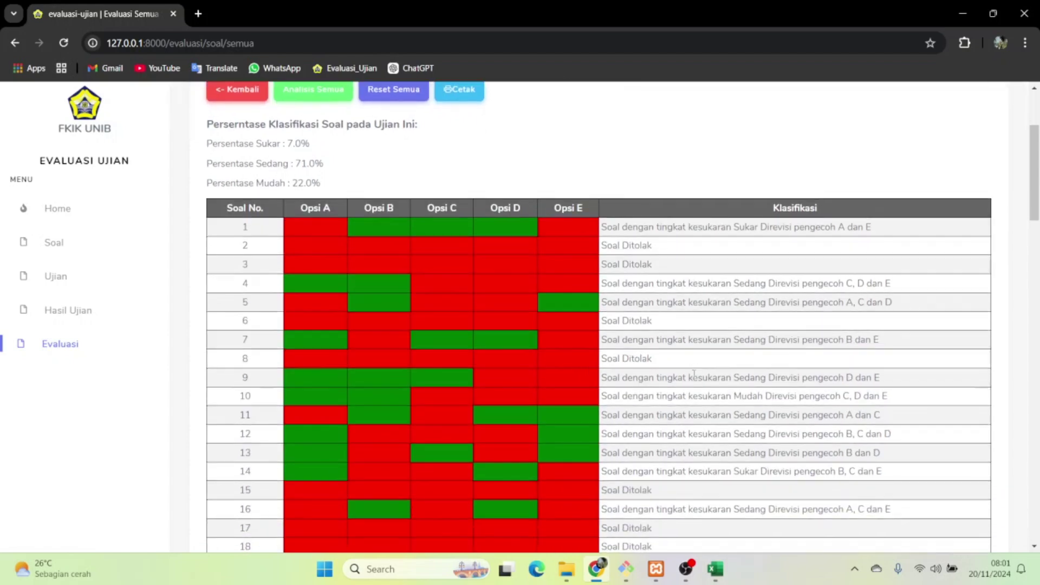
{"action": "scroll", "coordinate": [717, 322], "scroll_direction": "down", "scroll_amount": 20}
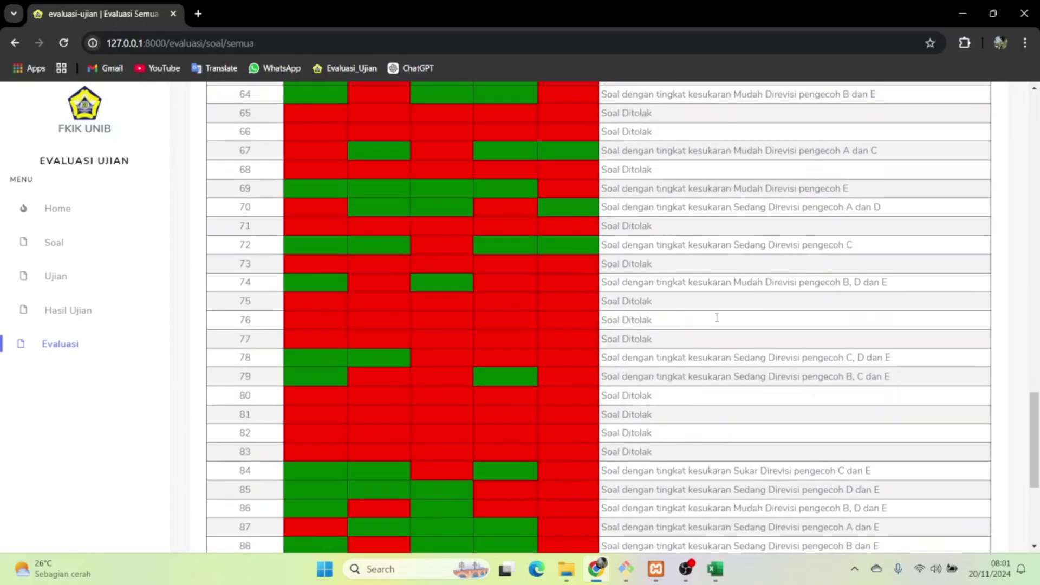
{"action": "scroll", "coordinate": [718, 322], "scroll_direction": "up", "scroll_amount": 5}
{"action": "scroll", "coordinate": [718, 322], "scroll_direction": "up", "scroll_amount": 15}
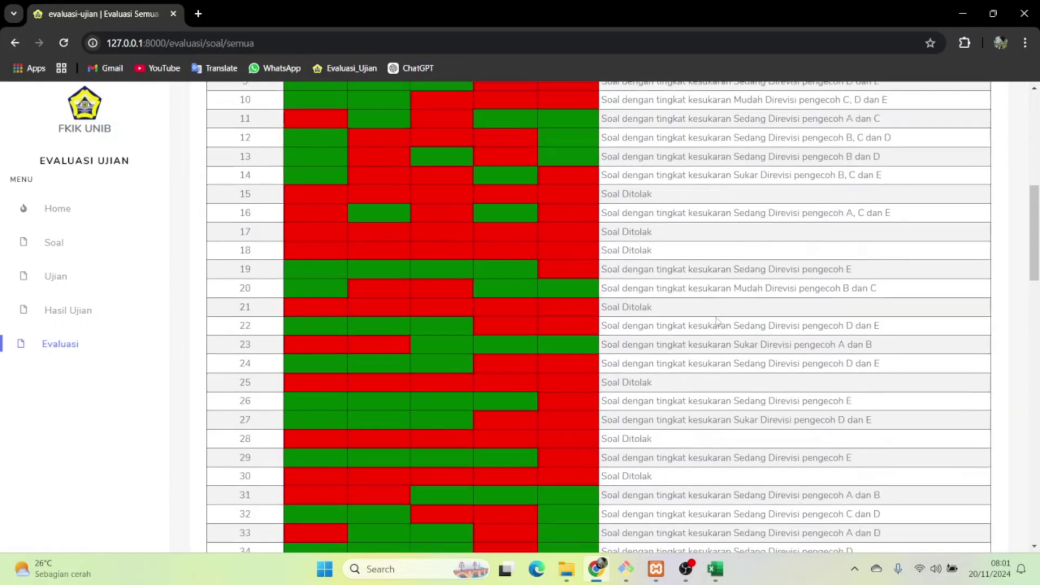
{"action": "scroll", "coordinate": [716, 318], "scroll_direction": "down", "scroll_amount": 20}
{"action": "scroll", "coordinate": [718, 322], "scroll_direction": "up", "scroll_amount": 20}
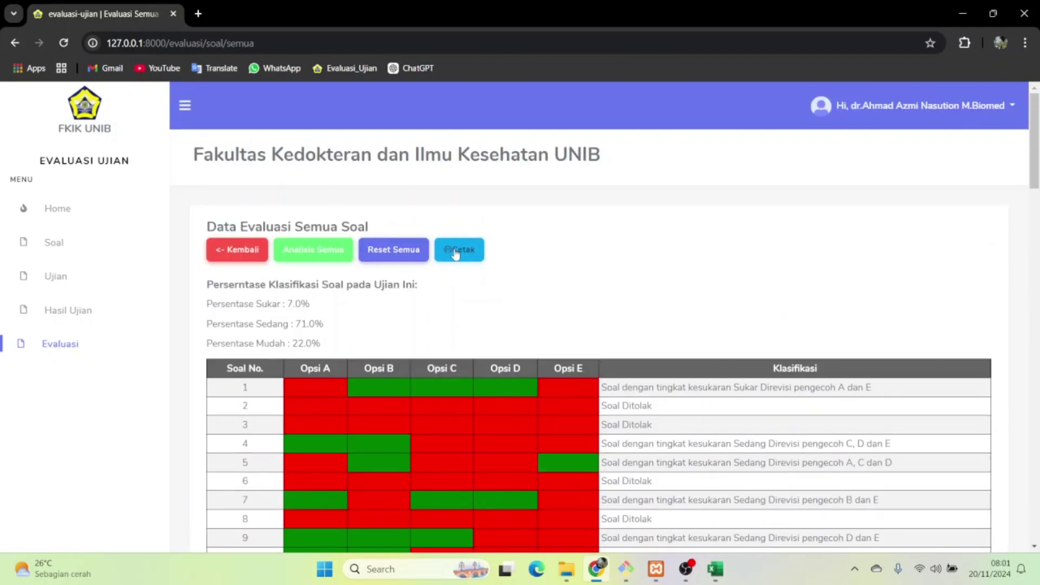
Preview the printable evaluation report of all questions, review its pages, and close it without printing.
{"action": "left_click", "coordinate": [455, 252]}
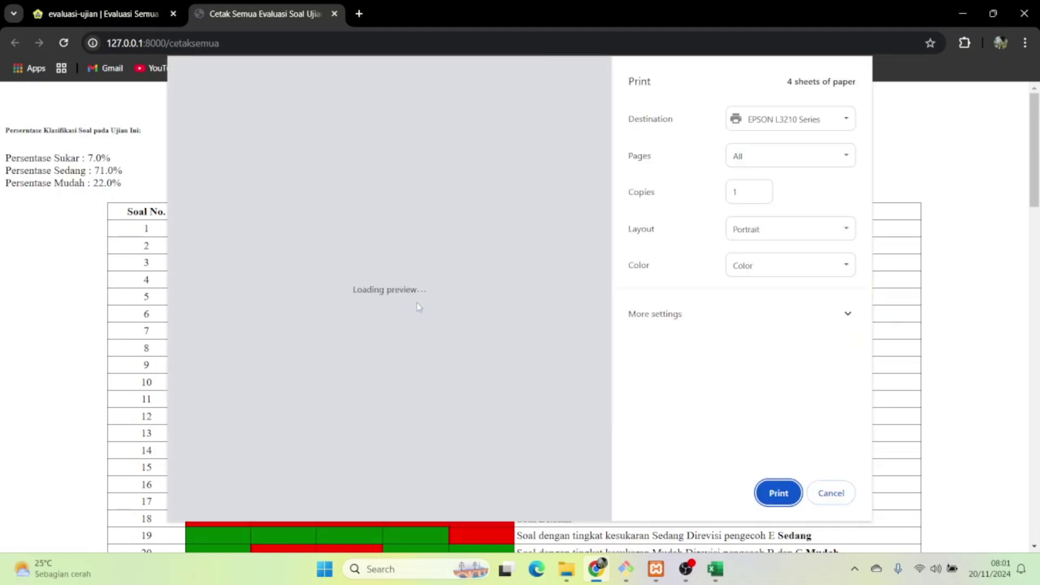
{"action": "scroll", "coordinate": [418, 306], "scroll_direction": "down", "scroll_amount": 10}
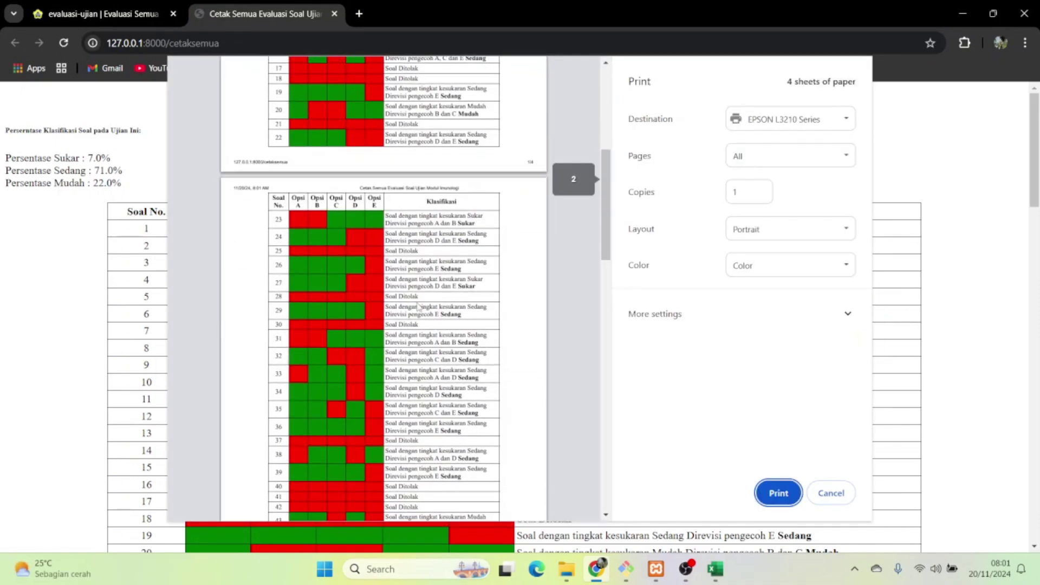
{"action": "scroll", "coordinate": [419, 307], "scroll_direction": "up", "scroll_amount": 10}
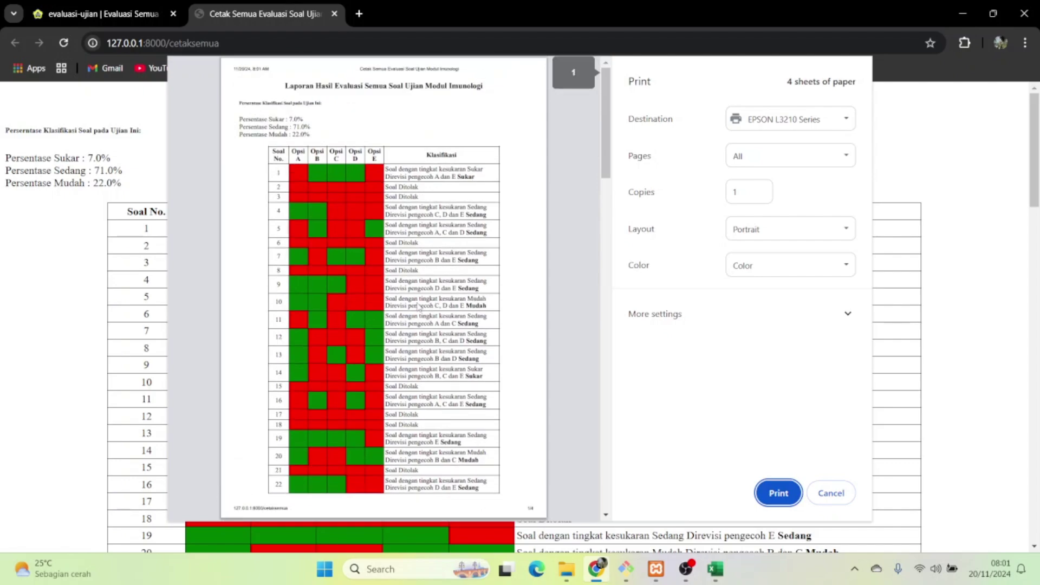
{"action": "scroll", "coordinate": [418, 306], "scroll_direction": "down", "scroll_amount": 15}
{"action": "scroll", "coordinate": [419, 307], "scroll_direction": "down", "scroll_amount": 8}
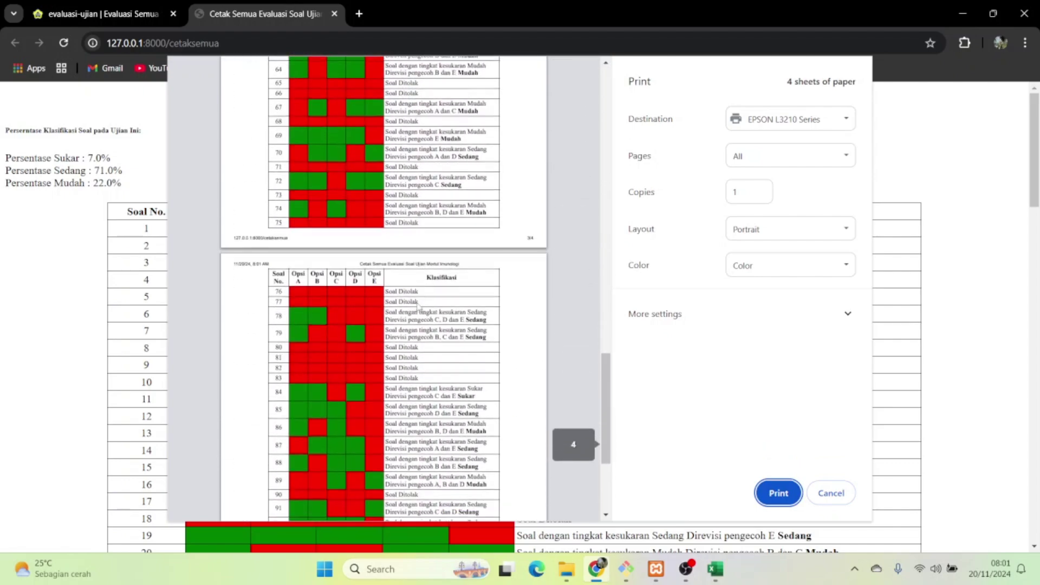
{"action": "scroll", "coordinate": [419, 306], "scroll_direction": "up", "scroll_amount": 15}
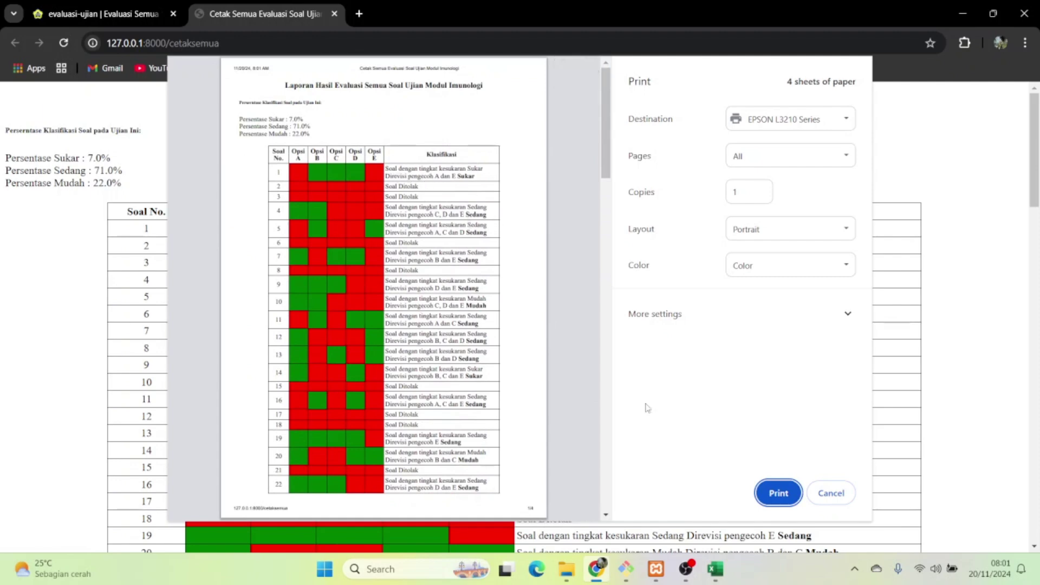
{"action": "left_click", "coordinate": [830, 493]}
{"action": "left_click", "coordinate": [336, 14]}
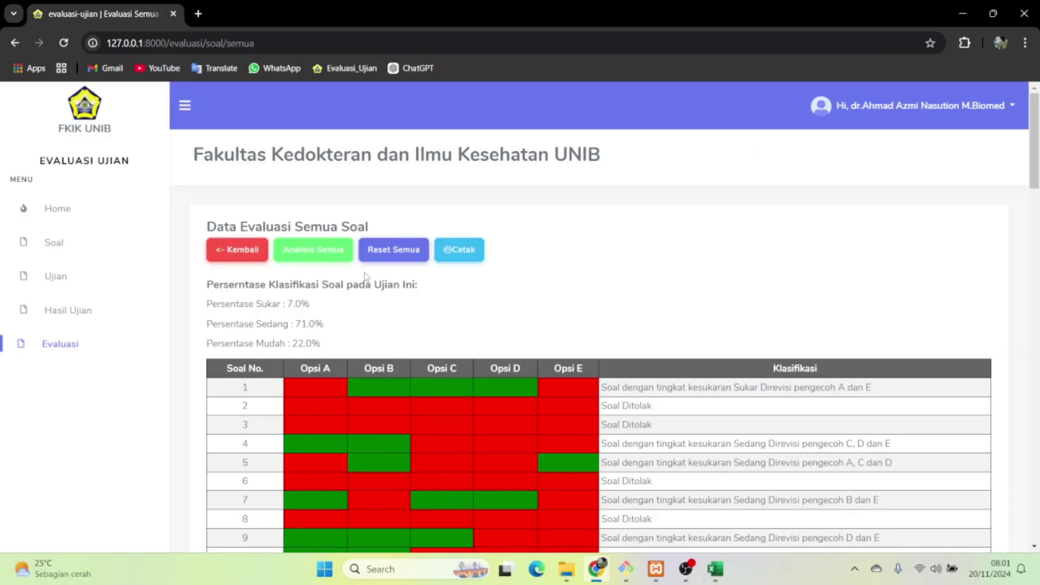
Return to the question list and look briefly at the item evaluation of question 3.
{"action": "left_click", "coordinate": [247, 253]}
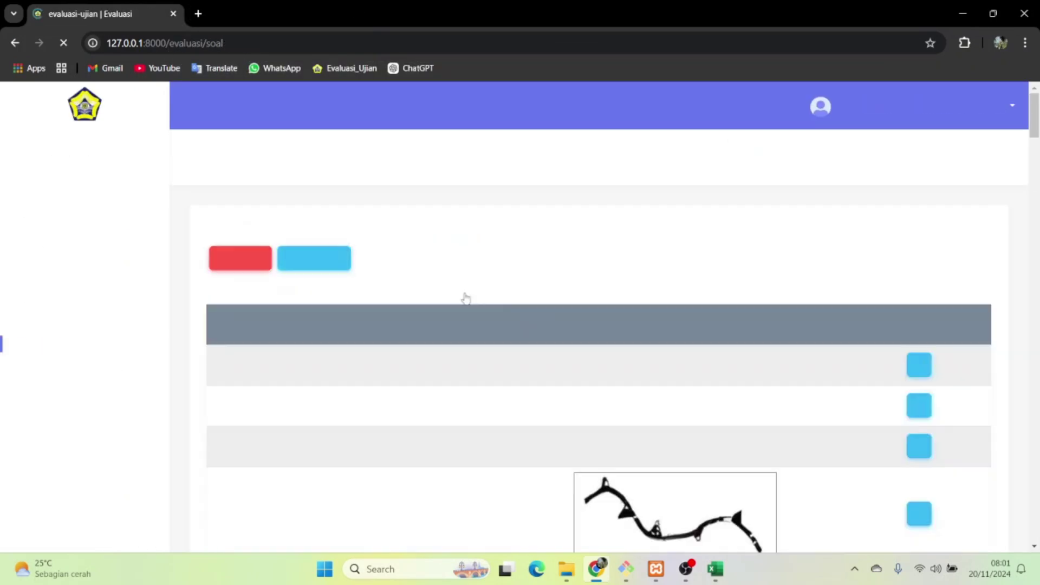
{"action": "left_click", "coordinate": [920, 445]}
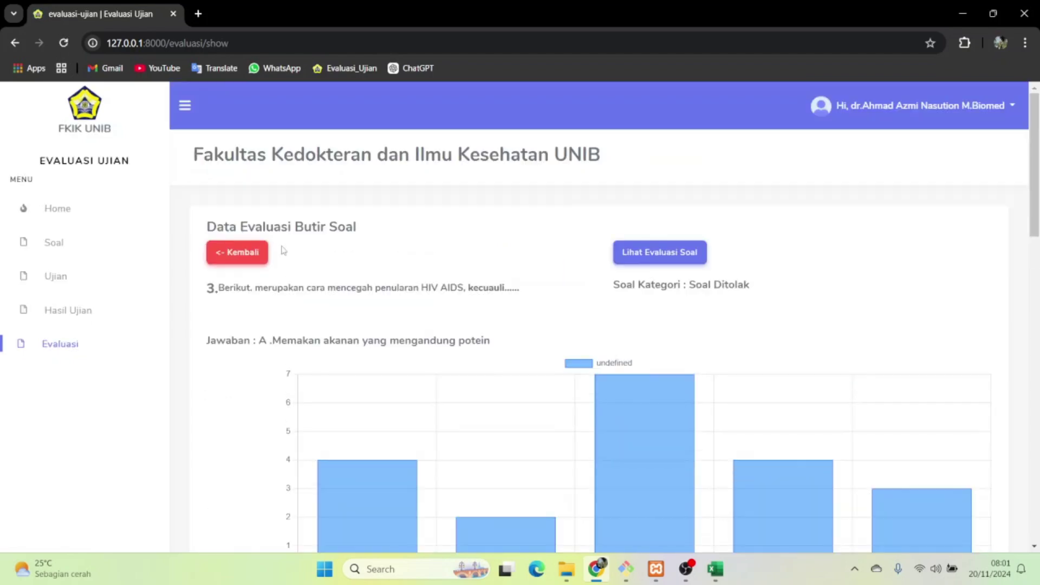
{"action": "left_click", "coordinate": [250, 252]}
Open the item evaluation of question 5 and examine its category, the answer chart bars and the student responses.
{"action": "left_click", "coordinate": [919, 248]}
{"action": "scroll", "coordinate": [680, 304], "scroll_direction": "down", "scroll_amount": 3}
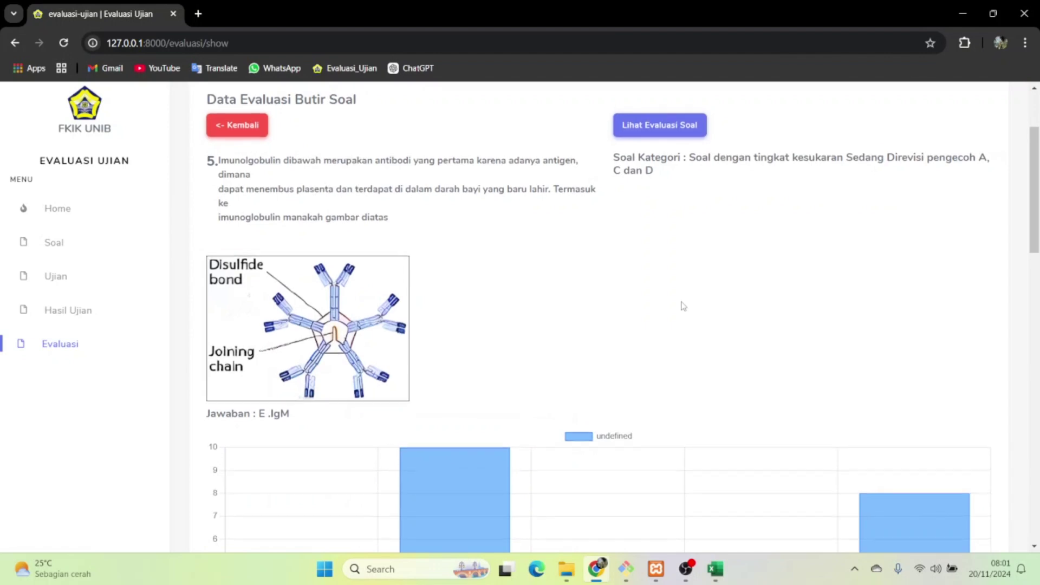
{"action": "scroll", "coordinate": [505, 290], "scroll_direction": "up", "scroll_amount": 3}
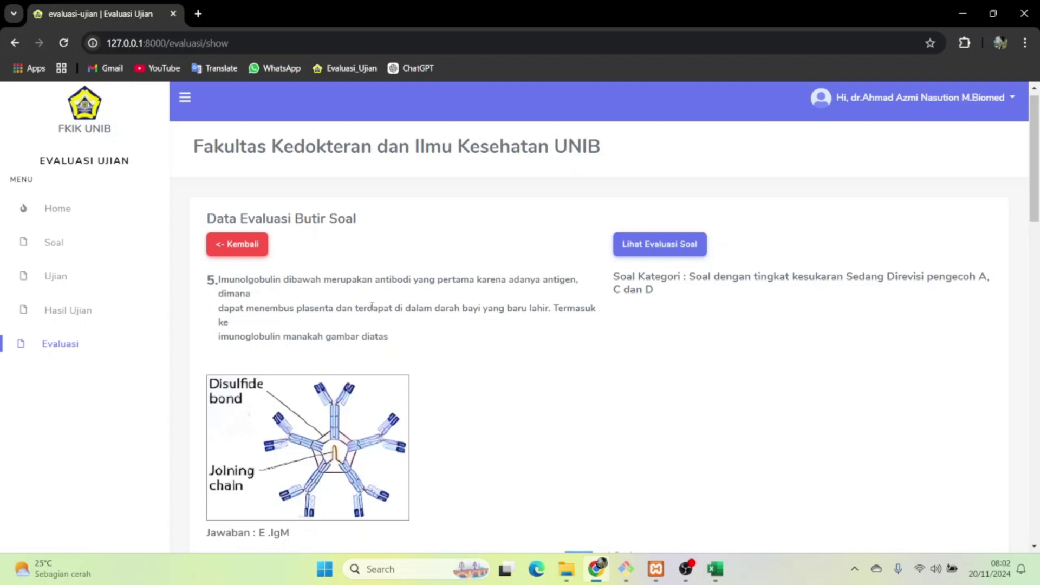
{"action": "scroll", "coordinate": [254, 390], "scroll_direction": "down", "scroll_amount": 2}
{"action": "scroll", "coordinate": [273, 378], "scroll_direction": "down", "scroll_amount": 6}
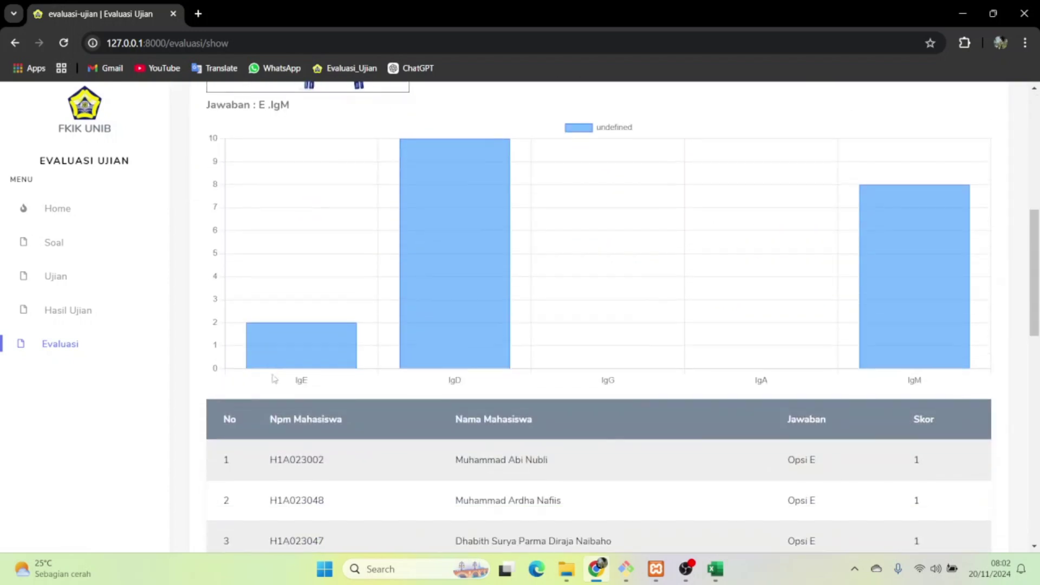
{"action": "scroll", "coordinate": [273, 378], "scroll_direction": "up", "scroll_amount": 1}
{"action": "mouse_move", "coordinate": [315, 345]}
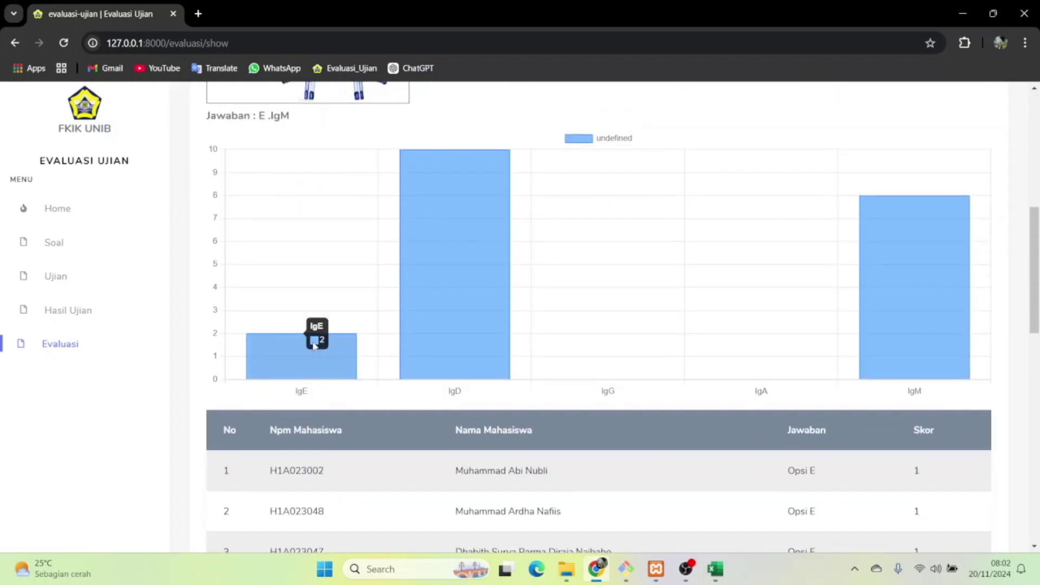
{"action": "mouse_move", "coordinate": [432, 315]}
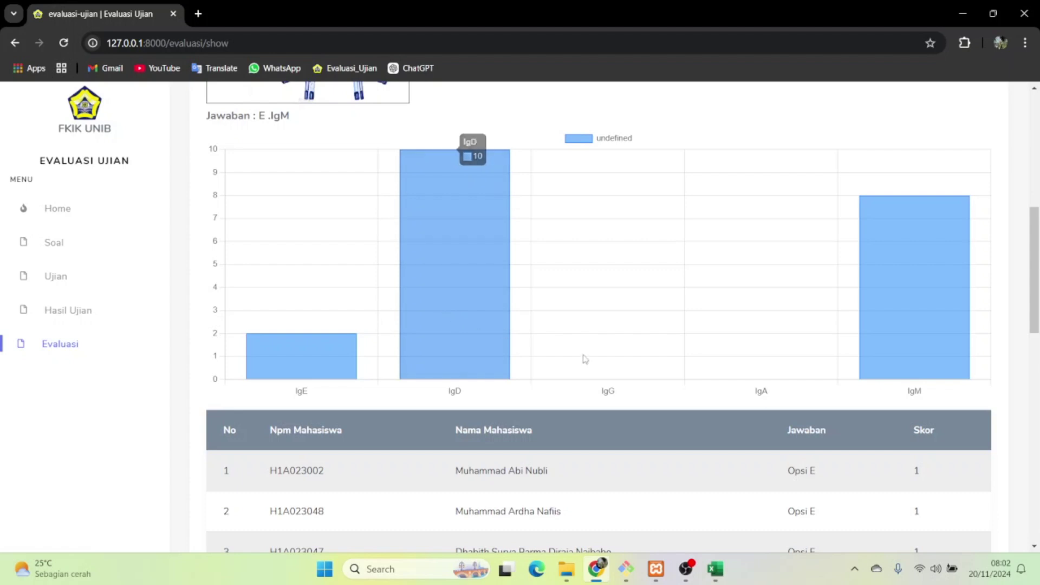
{"action": "mouse_move", "coordinate": [944, 310]}
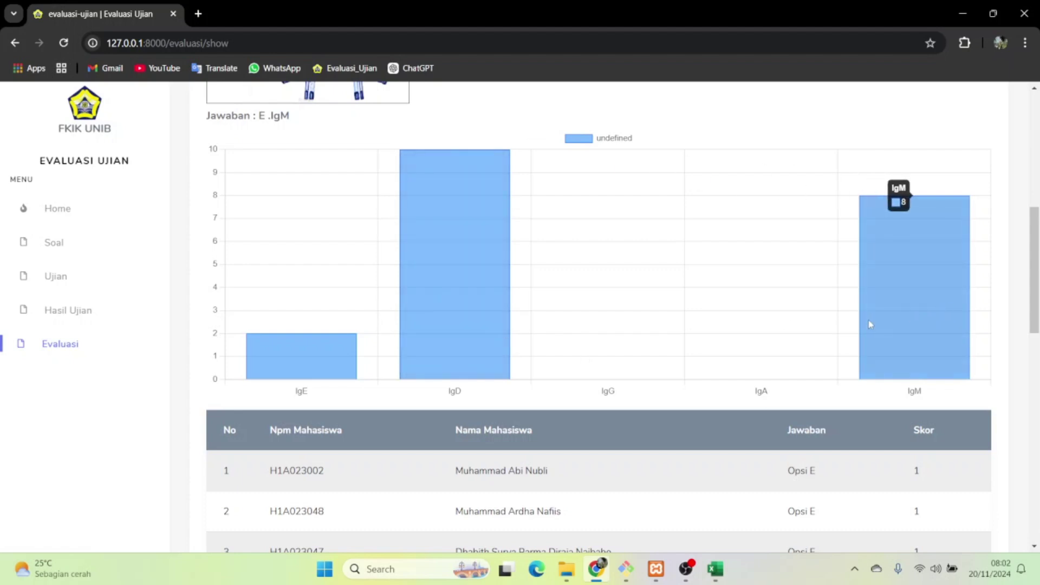
{"action": "scroll", "coordinate": [675, 264], "scroll_direction": "down", "scroll_amount": 5}
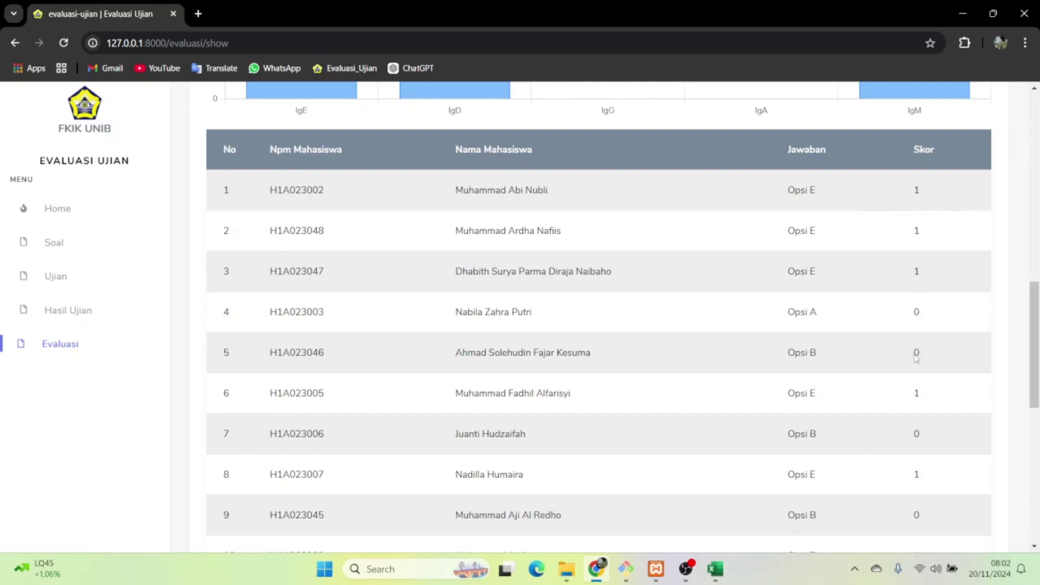
{"action": "scroll", "coordinate": [915, 357], "scroll_direction": "down", "scroll_amount": 10}
{"action": "scroll", "coordinate": [916, 358], "scroll_direction": "up", "scroll_amount": 15}
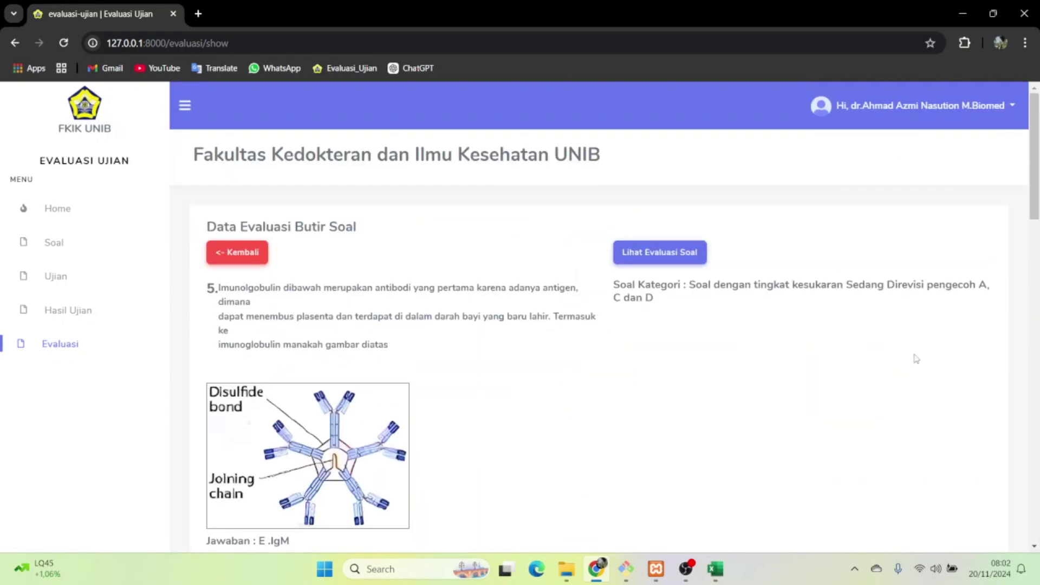
Open the evaluation calculation of question 5 and display its formulas to review the criteria tables.
{"action": "left_click", "coordinate": [654, 254]}
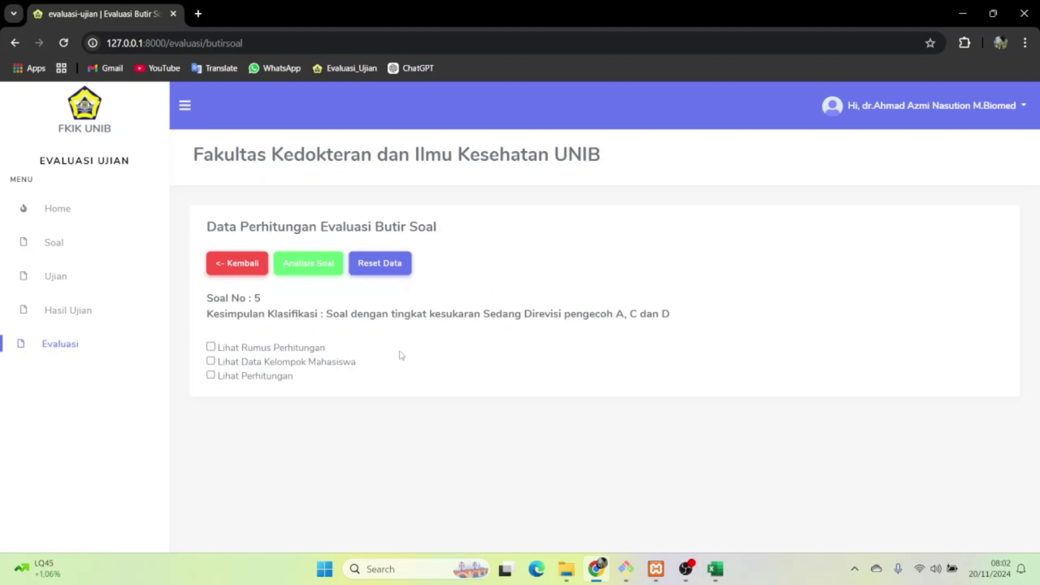
{"action": "left_click", "coordinate": [219, 347]}
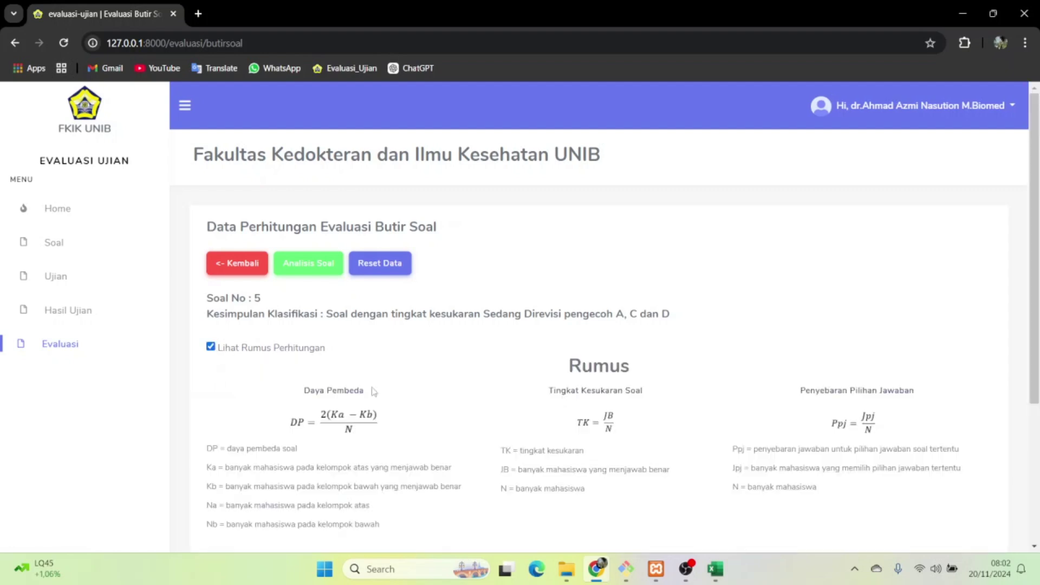
{"action": "scroll", "coordinate": [427, 420], "scroll_direction": "down", "scroll_amount": 2}
{"action": "scroll", "coordinate": [427, 421], "scroll_direction": "down", "scroll_amount": 1}
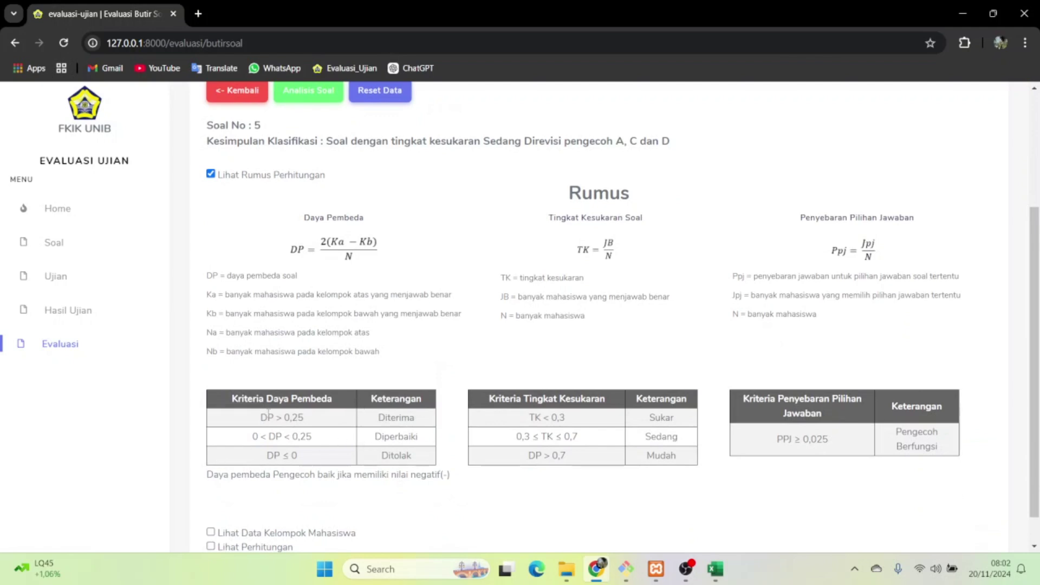
{"action": "scroll", "coordinate": [320, 447], "scroll_direction": "down", "scroll_amount": 1}
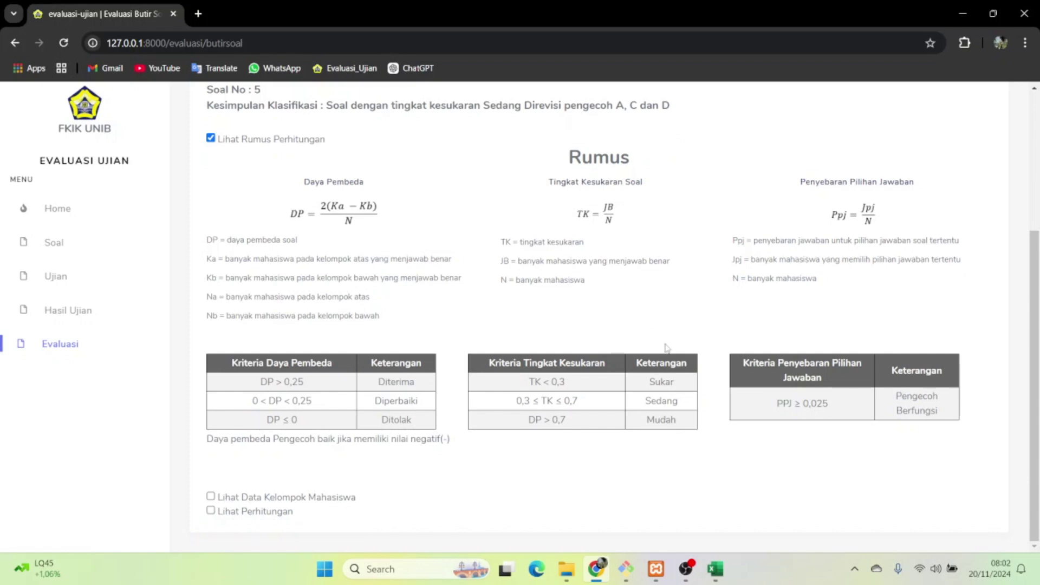
Display the student group data for question 5 and examine the final scores, question scores and upper and lower group assignments.
{"action": "left_click", "coordinate": [211, 497]}
{"action": "scroll", "coordinate": [212, 499], "scroll_direction": "down", "scroll_amount": 5}
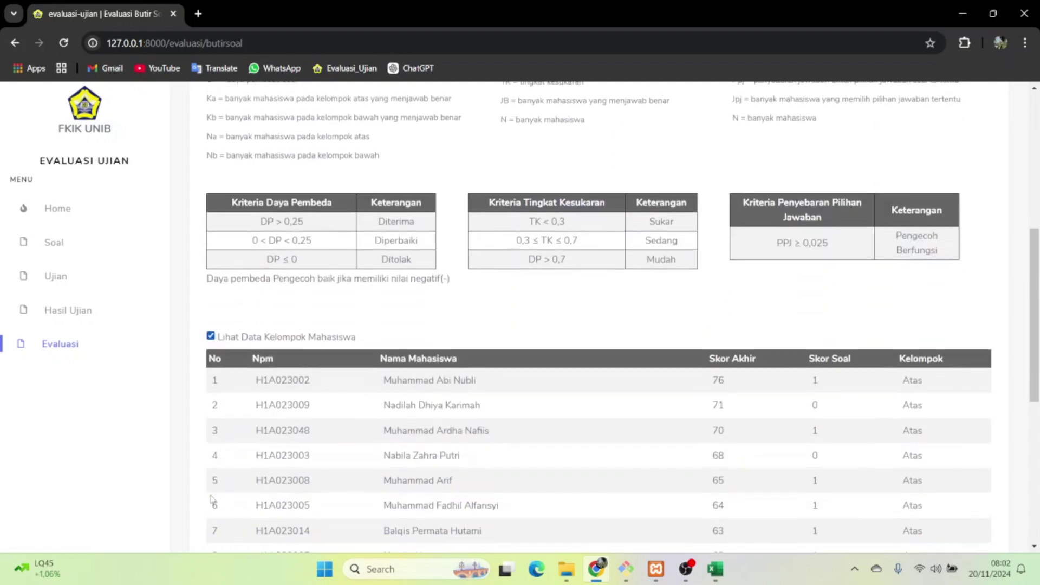
{"action": "scroll", "coordinate": [212, 498], "scroll_direction": "down", "scroll_amount": 3}
{"action": "scroll", "coordinate": [211, 499], "scroll_direction": "up", "scroll_amount": 4}
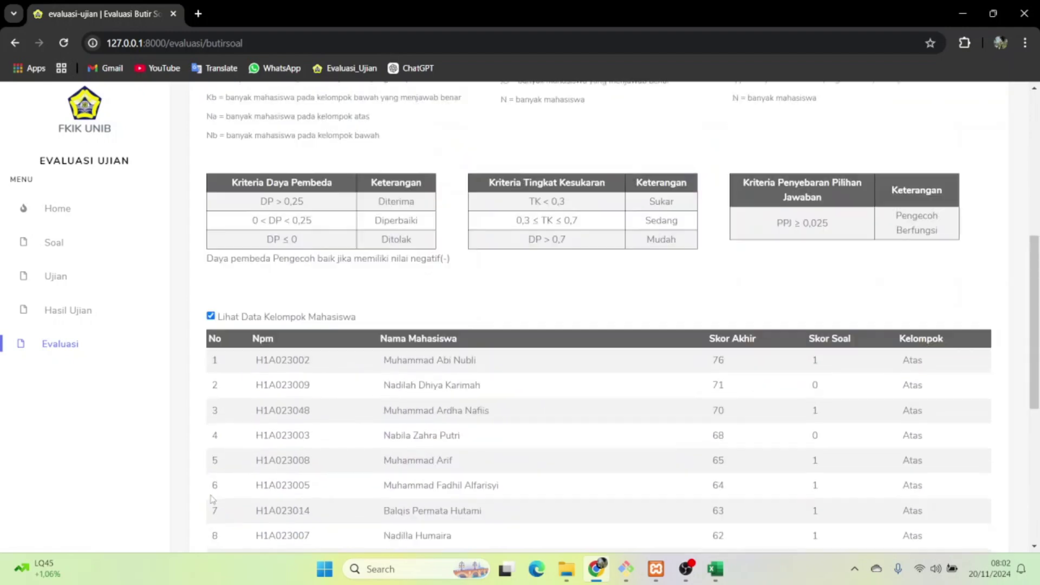
{"action": "scroll", "coordinate": [212, 499], "scroll_direction": "down", "scroll_amount": 4}
{"action": "scroll", "coordinate": [212, 499], "scroll_direction": "up", "scroll_amount": 2}
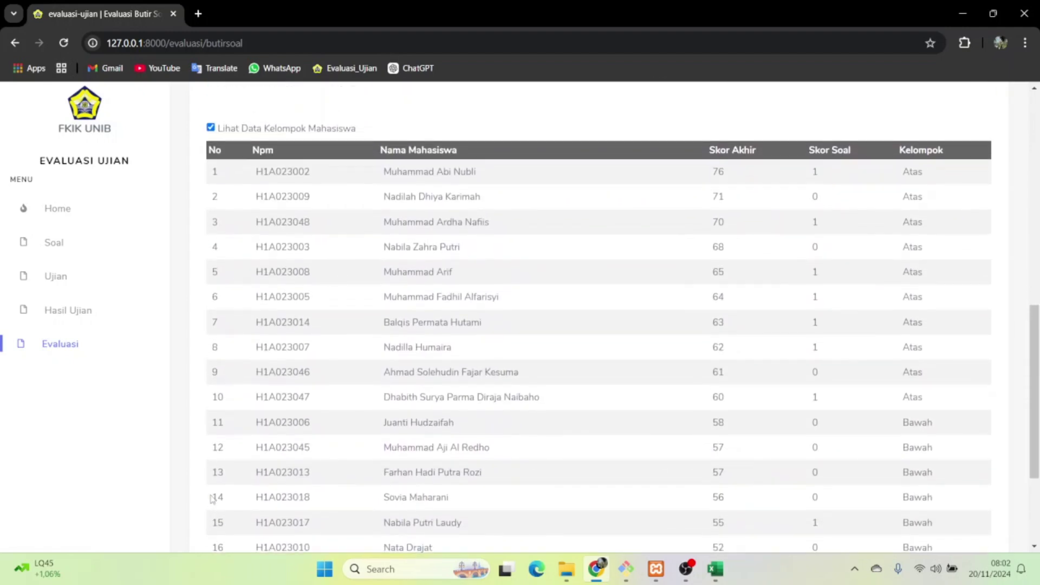
{"action": "scroll", "coordinate": [212, 499], "scroll_direction": "down", "scroll_amount": 2}
{"action": "scroll", "coordinate": [212, 498], "scroll_direction": "down", "scroll_amount": 1}
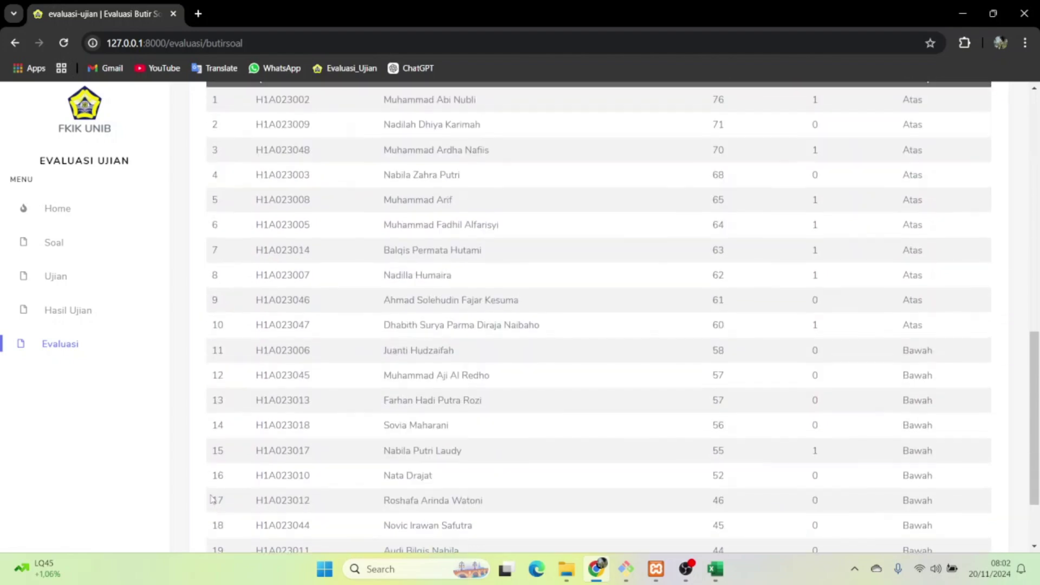
{"action": "scroll", "coordinate": [212, 498], "scroll_direction": "up", "scroll_amount": 2}
{"action": "scroll", "coordinate": [211, 498], "scroll_direction": "down", "scroll_amount": 1}
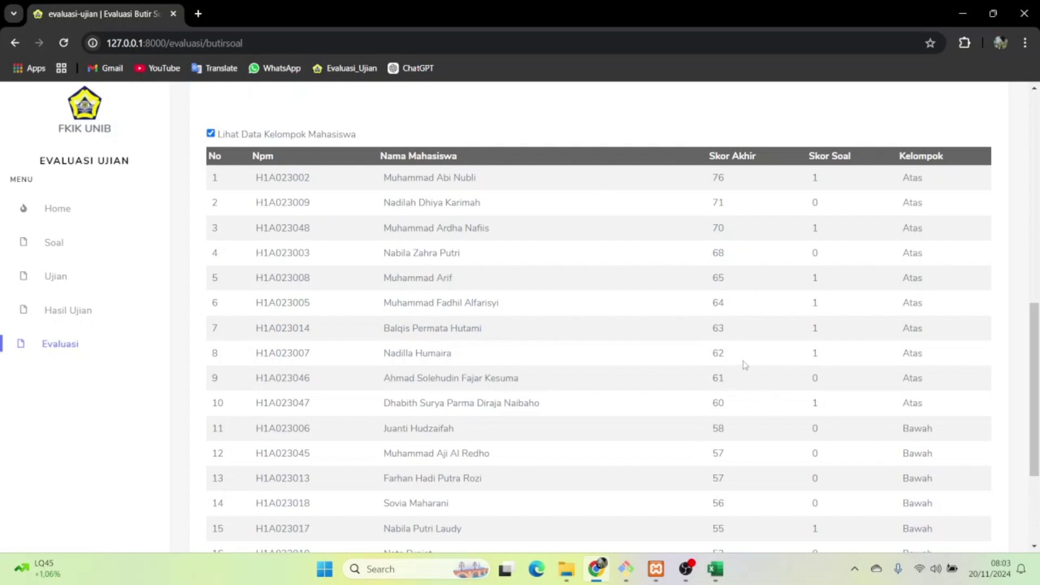
{"action": "scroll", "coordinate": [742, 362], "scroll_direction": "down", "scroll_amount": 1}
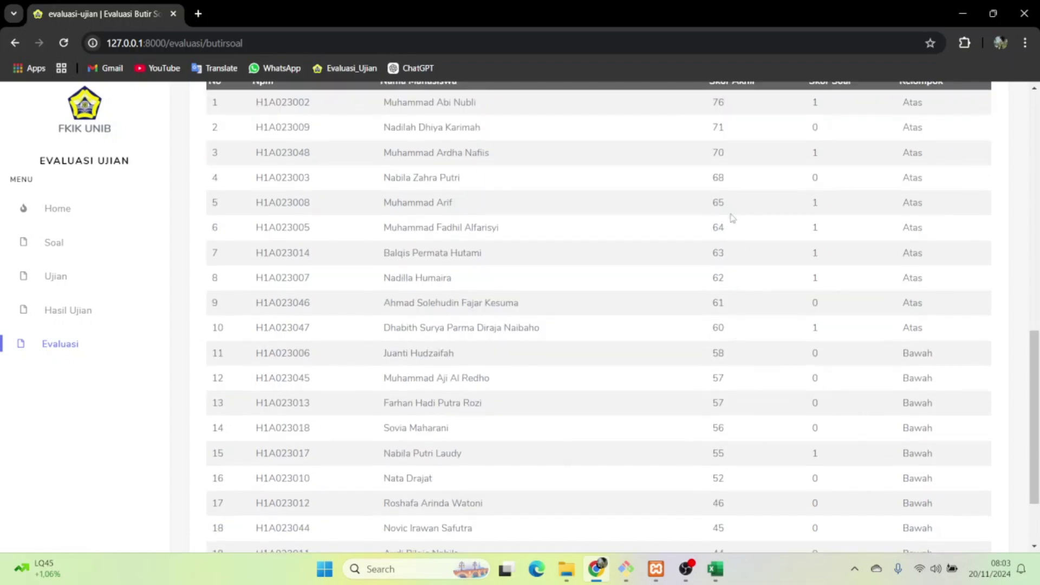
{"action": "scroll", "coordinate": [729, 212], "scroll_direction": "up", "scroll_amount": 1}
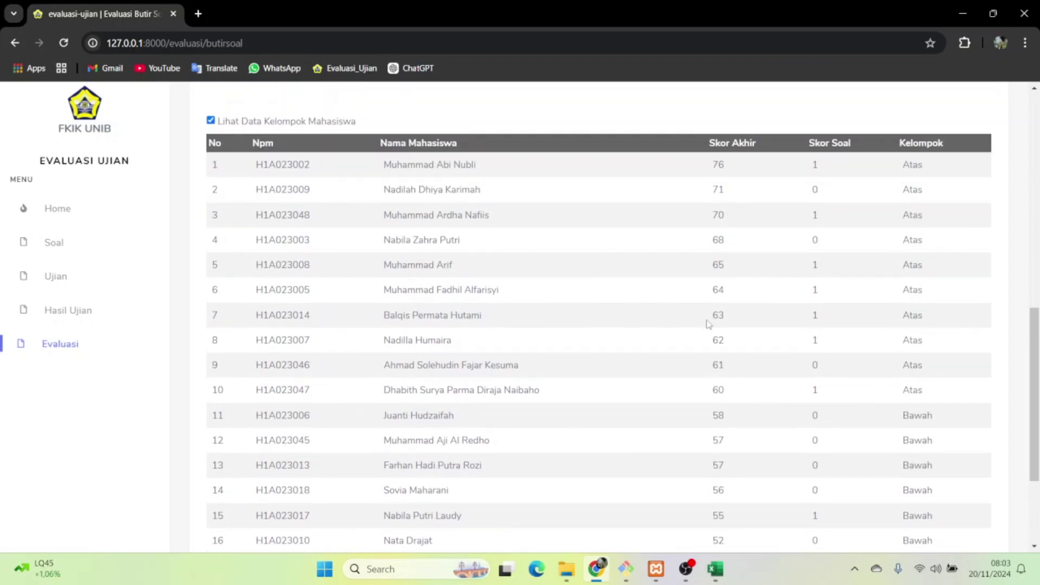
{"action": "scroll", "coordinate": [708, 323], "scroll_direction": "down", "scroll_amount": 3}
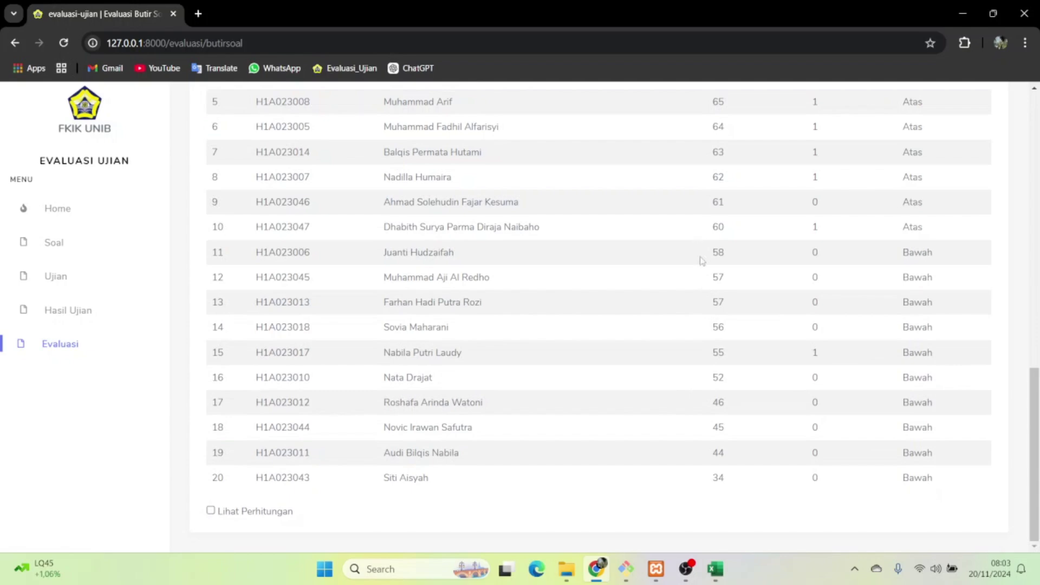
{"action": "scroll", "coordinate": [704, 450], "scroll_direction": "up", "scroll_amount": 9}
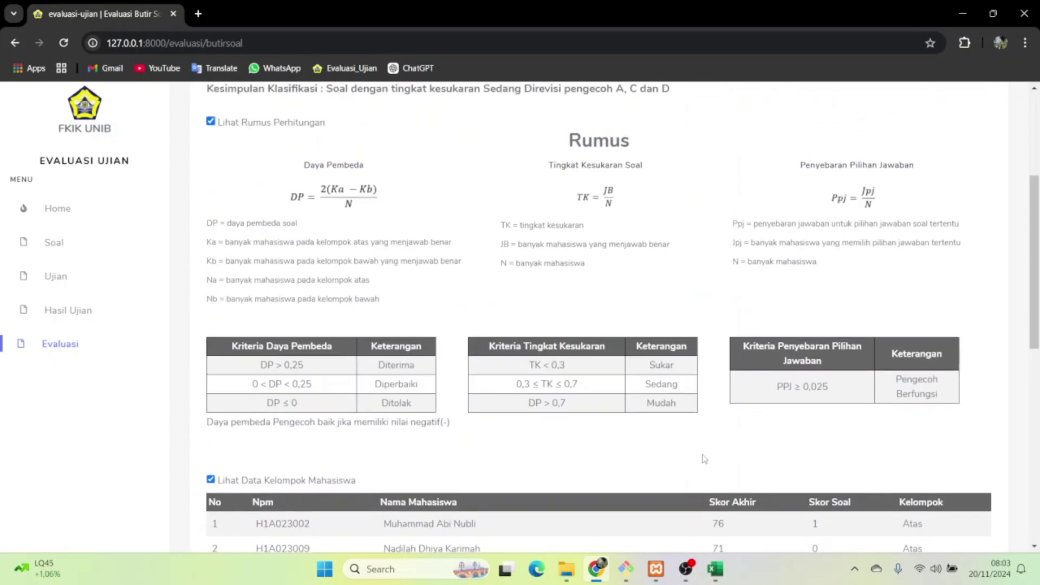
{"action": "scroll", "coordinate": [704, 457], "scroll_direction": "down", "scroll_amount": 7}
{"action": "scroll", "coordinate": [704, 457], "scroll_direction": "down", "scroll_amount": 2}
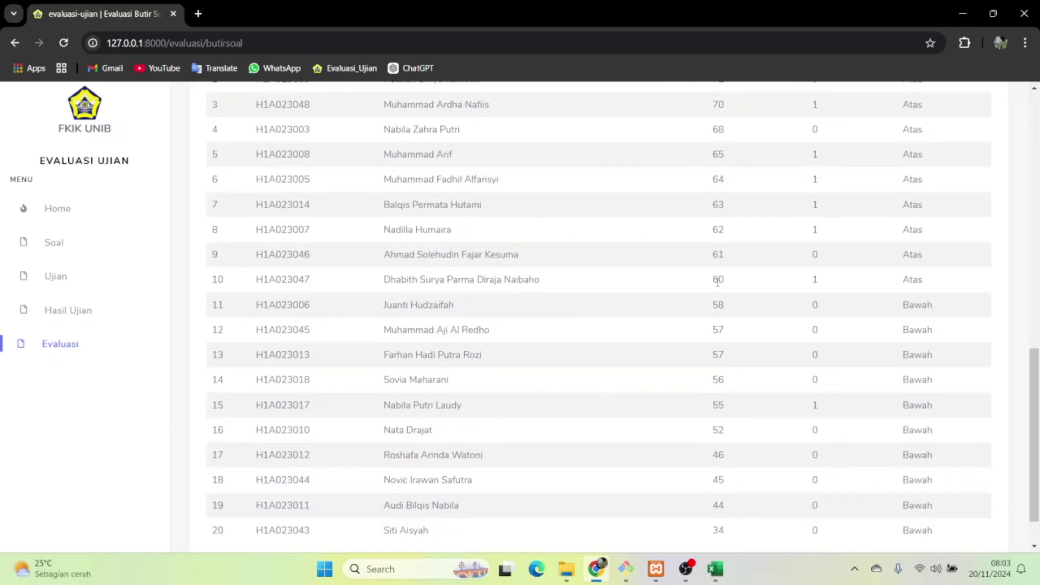
{"action": "scroll", "coordinate": [717, 282], "scroll_direction": "up", "scroll_amount": 4}
{"action": "scroll", "coordinate": [717, 281], "scroll_direction": "down", "scroll_amount": 5}
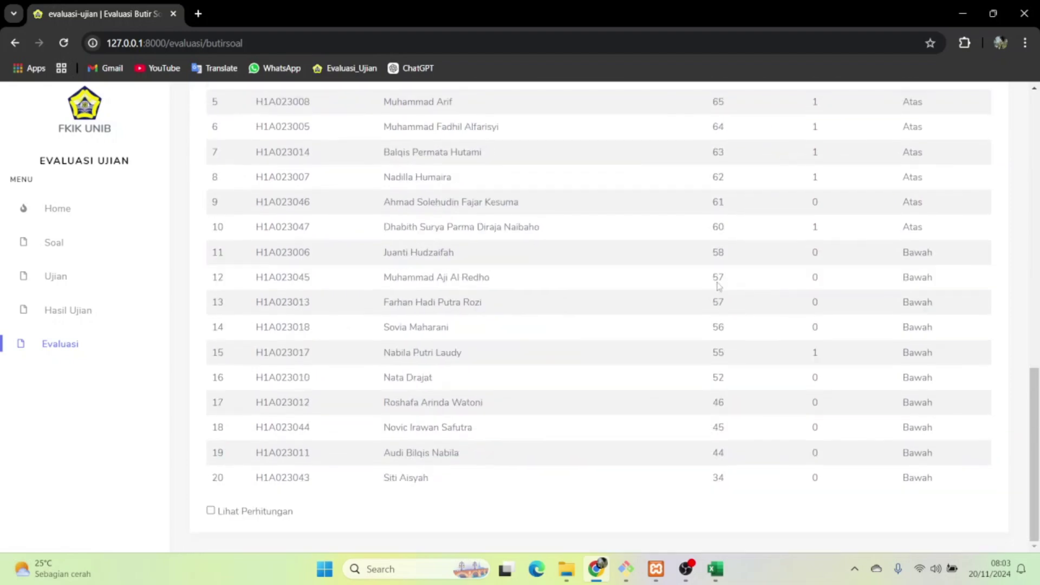
Display question 5's calculation and value analysis data, and compare the results and classifications with the formulas.
{"action": "left_click", "coordinate": [210, 510]}
{"action": "scroll", "coordinate": [215, 515], "scroll_direction": "down", "scroll_amount": 4}
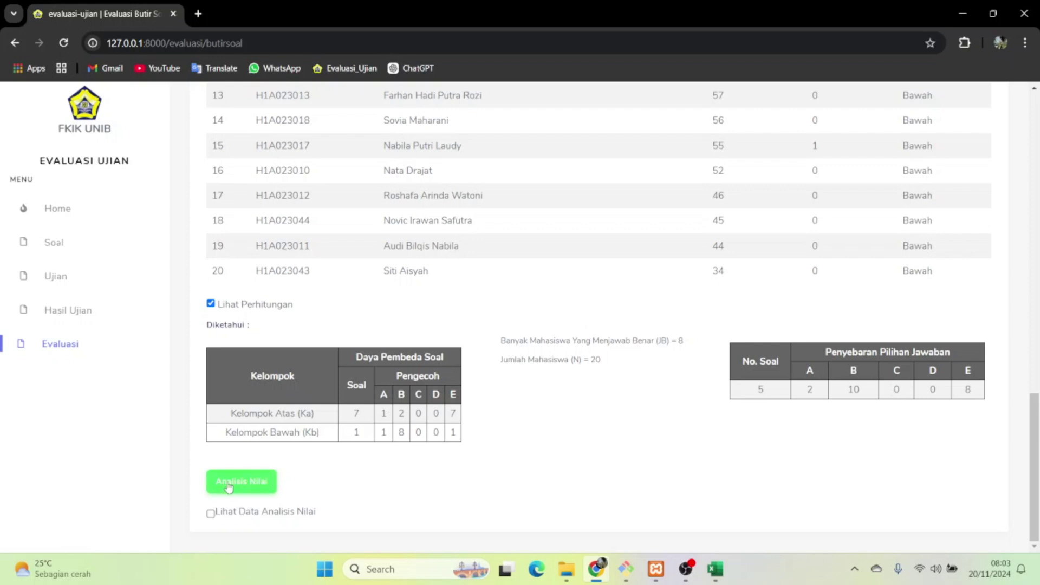
{"action": "left_click", "coordinate": [210, 514]}
{"action": "scroll", "coordinate": [271, 406], "scroll_direction": "down", "scroll_amount": 4}
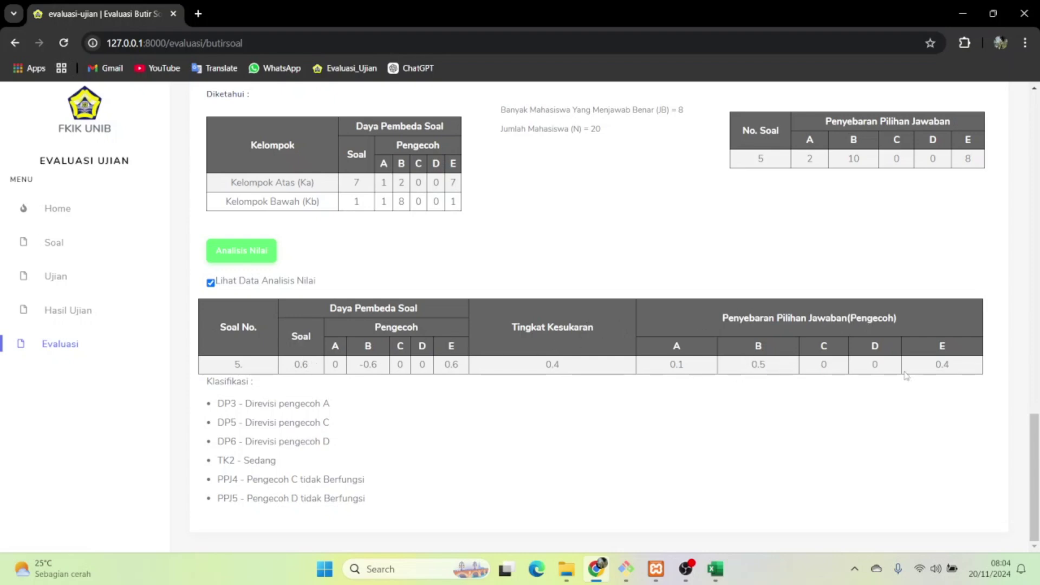
{"action": "scroll", "coordinate": [905, 375], "scroll_direction": "up", "scroll_amount": 15}
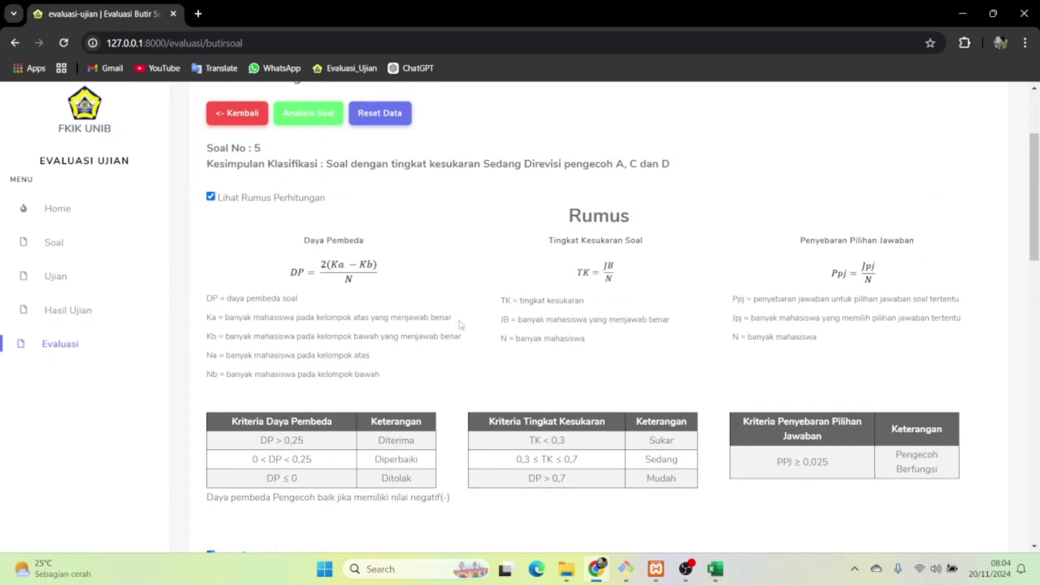
{"action": "scroll", "coordinate": [836, 268], "scroll_direction": "down", "scroll_amount": 13}
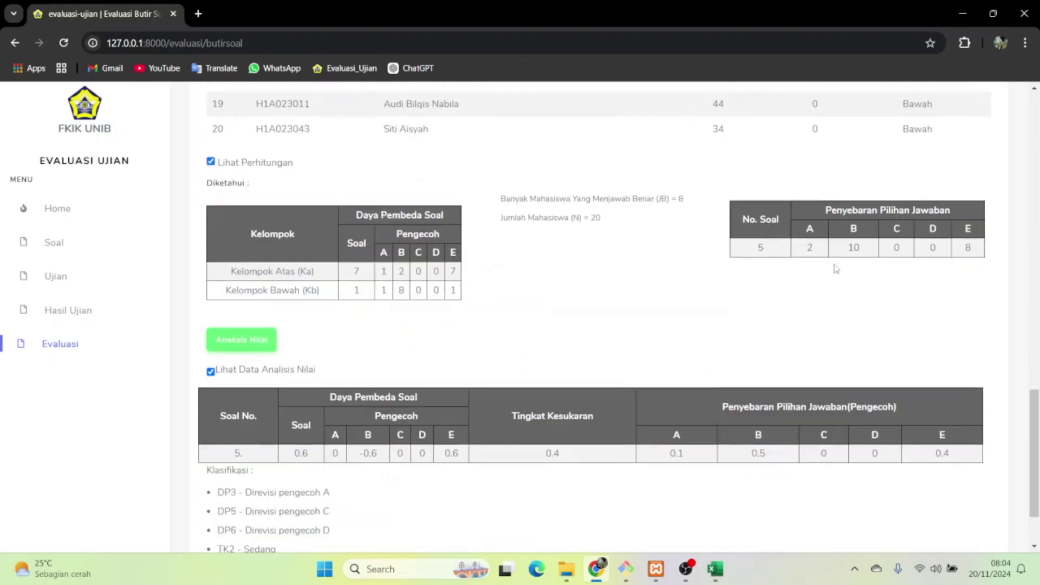
Check question 5's discrimination, difficulty and answer distribution values against the criteria tables, then review its classification list and overall classification conclusion.
{"action": "scroll", "coordinate": [836, 268], "scroll_direction": "down", "scroll_amount": 2}
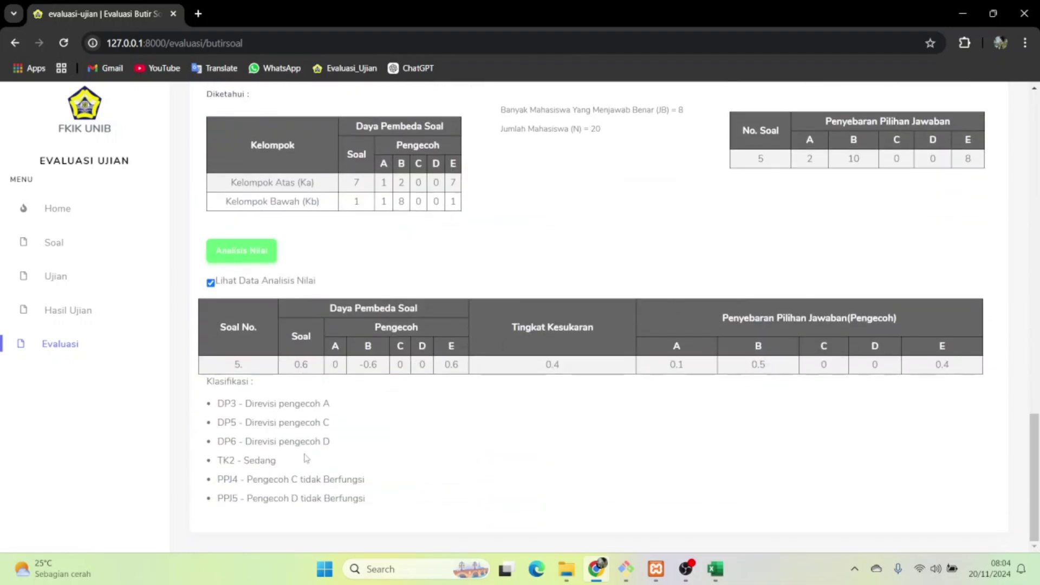
{"action": "scroll", "coordinate": [307, 459], "scroll_direction": "up", "scroll_amount": 15}
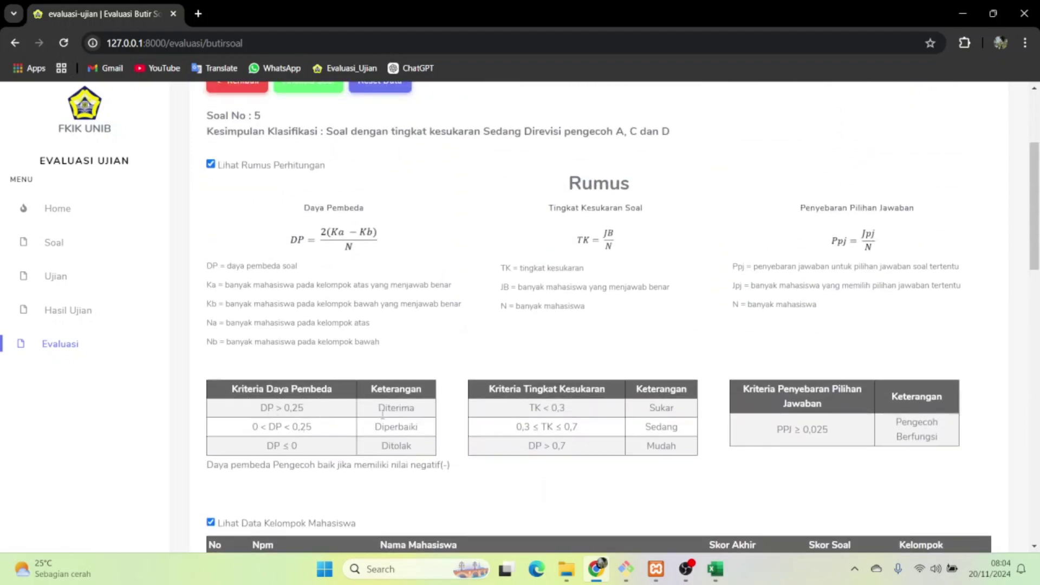
{"action": "scroll", "coordinate": [351, 422], "scroll_direction": "down", "scroll_amount": 15}
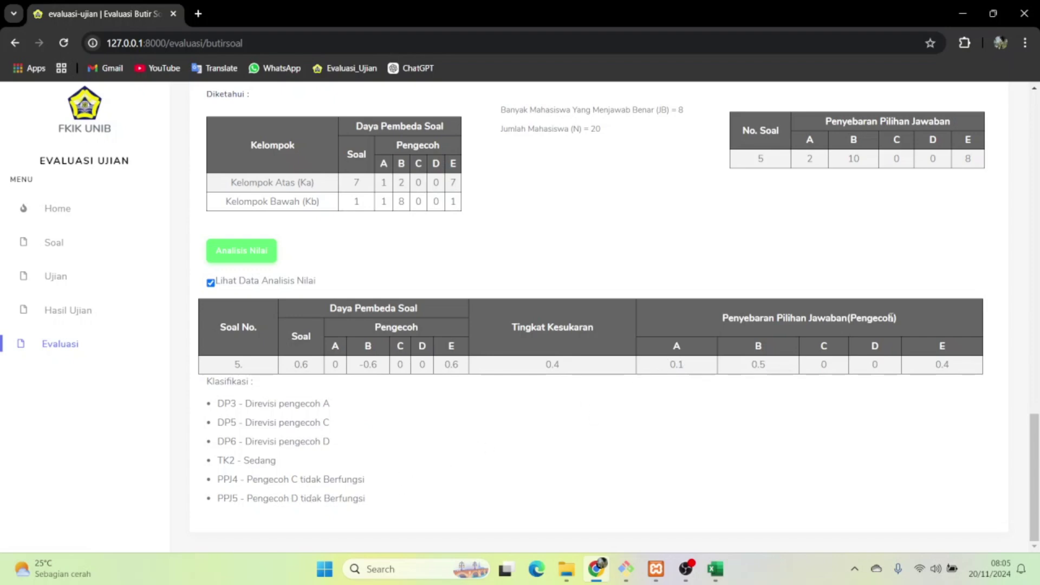
{"action": "scroll", "coordinate": [687, 302], "scroll_direction": "up", "scroll_amount": 15}
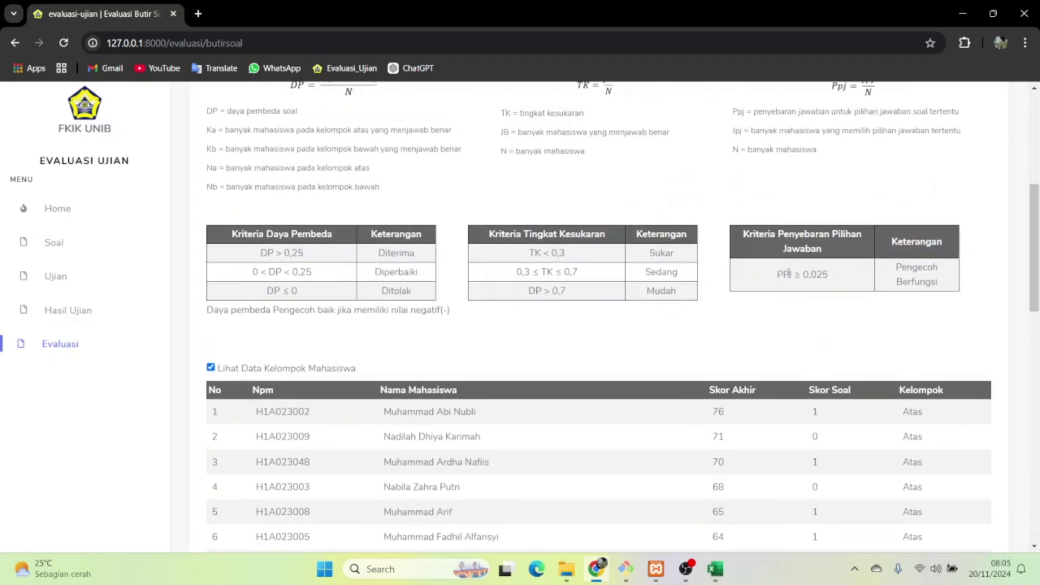
{"action": "scroll", "coordinate": [802, 277], "scroll_direction": "down", "scroll_amount": 15}
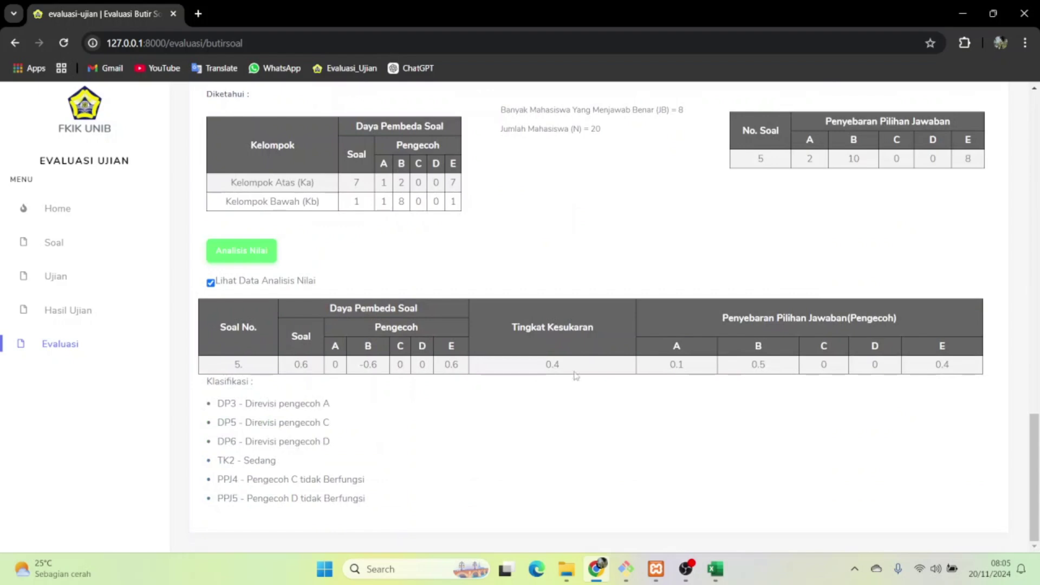
{"action": "scroll", "coordinate": [563, 368], "scroll_direction": "up", "scroll_amount": 10}
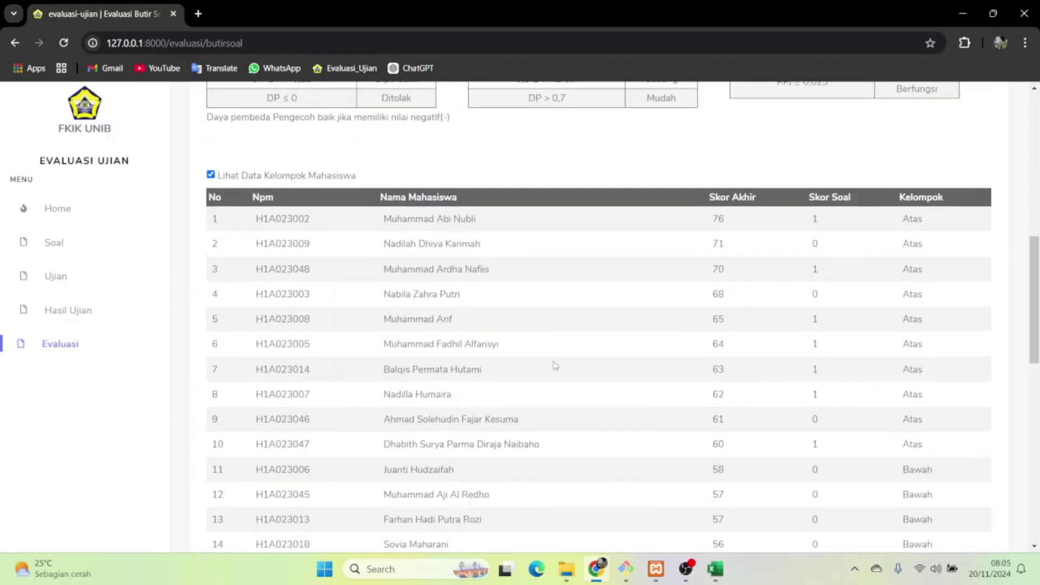
{"action": "scroll", "coordinate": [556, 366], "scroll_direction": "up", "scroll_amount": 2}
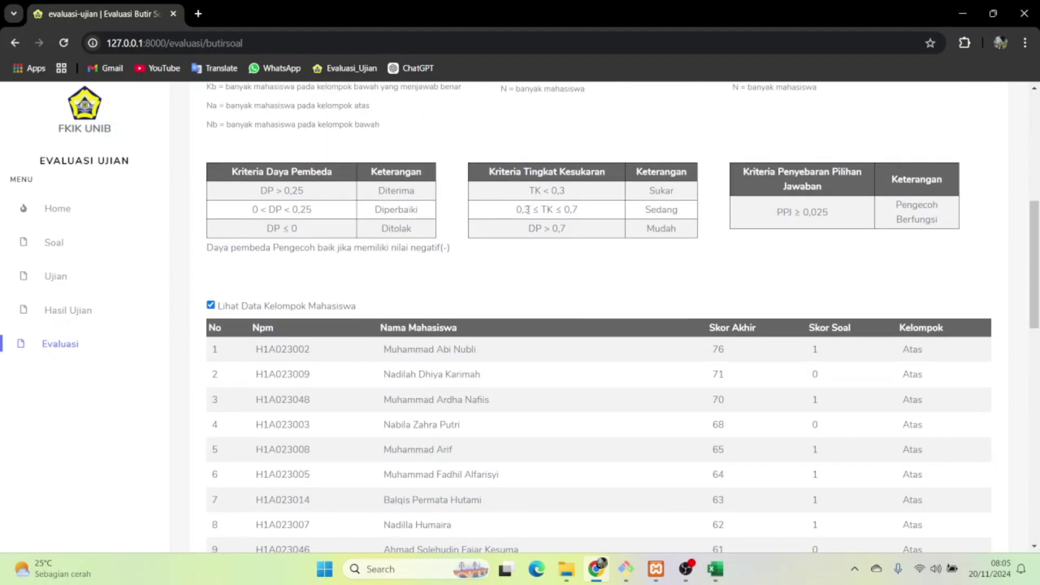
{"action": "scroll", "coordinate": [607, 219], "scroll_direction": "up", "scroll_amount": 8}
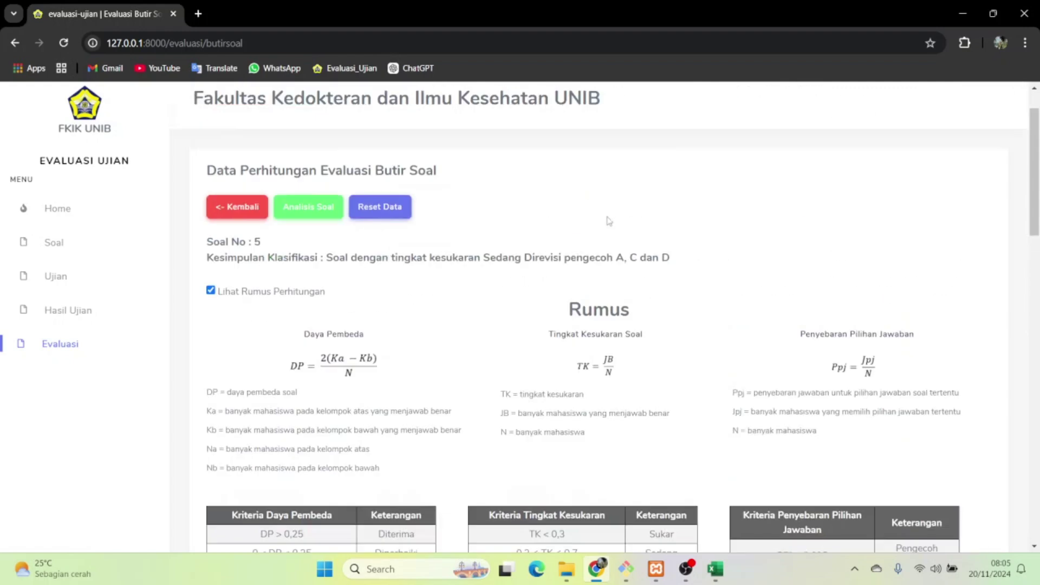
Leave question 5's evaluation, return to the Imunologi exam selection for evaluations, and log out of the module head account.
{"action": "left_click", "coordinate": [254, 266]}
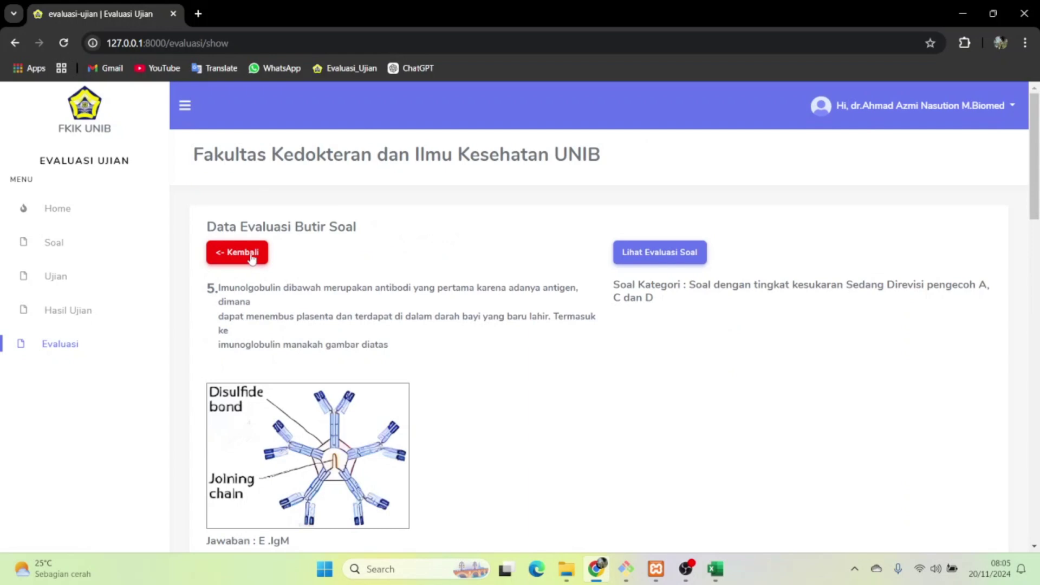
{"action": "left_click", "coordinate": [253, 264]}
{"action": "left_click", "coordinate": [247, 259]}
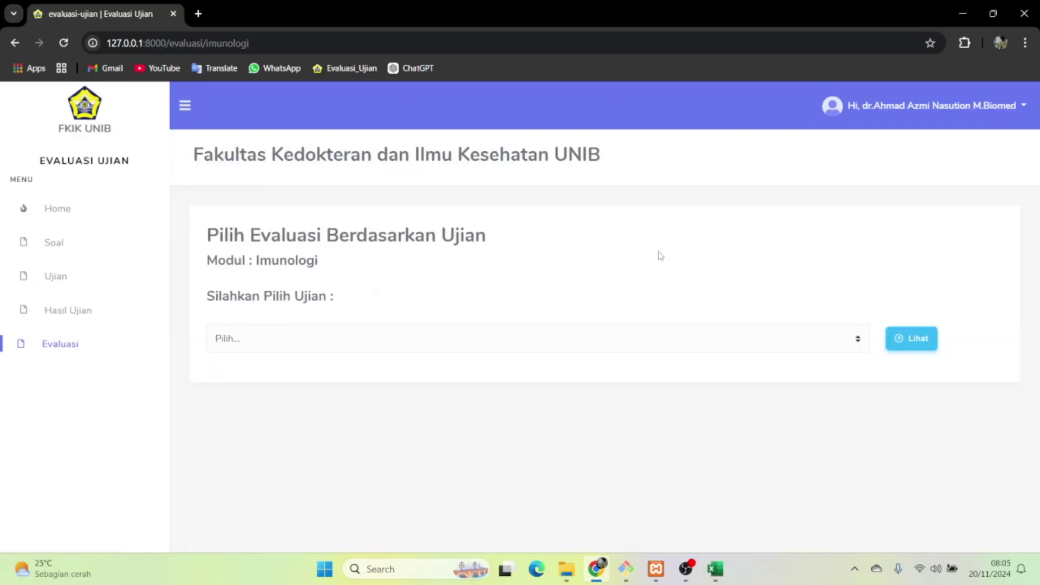
{"action": "left_click", "coordinate": [886, 116]}
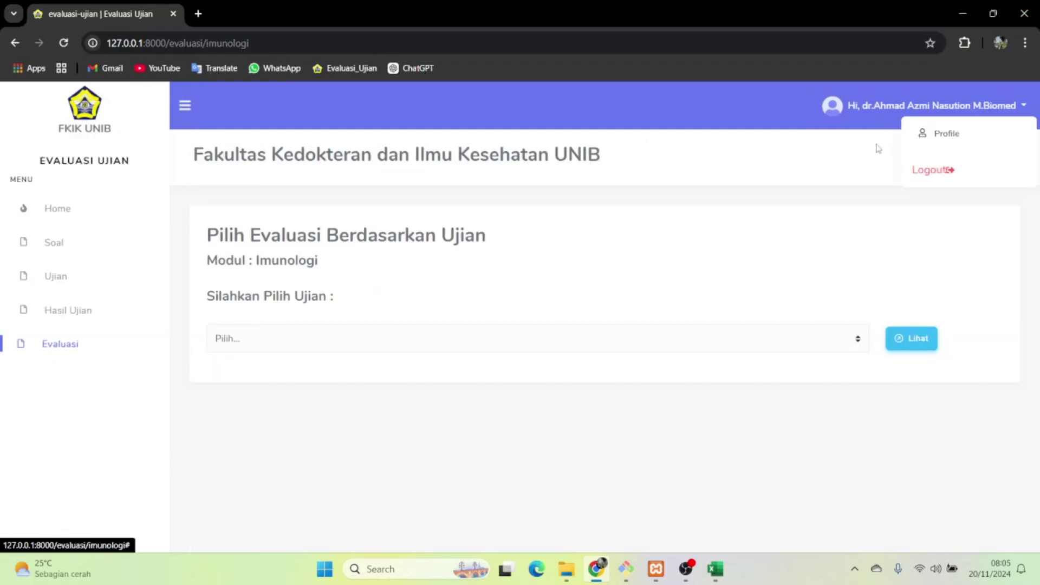
{"action": "left_click", "coordinate": [935, 172]}
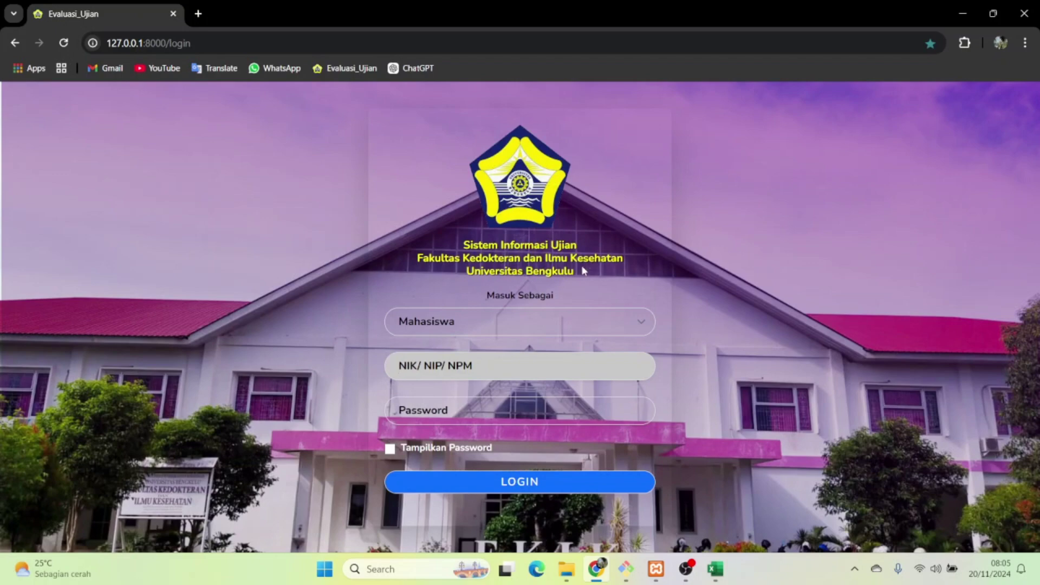